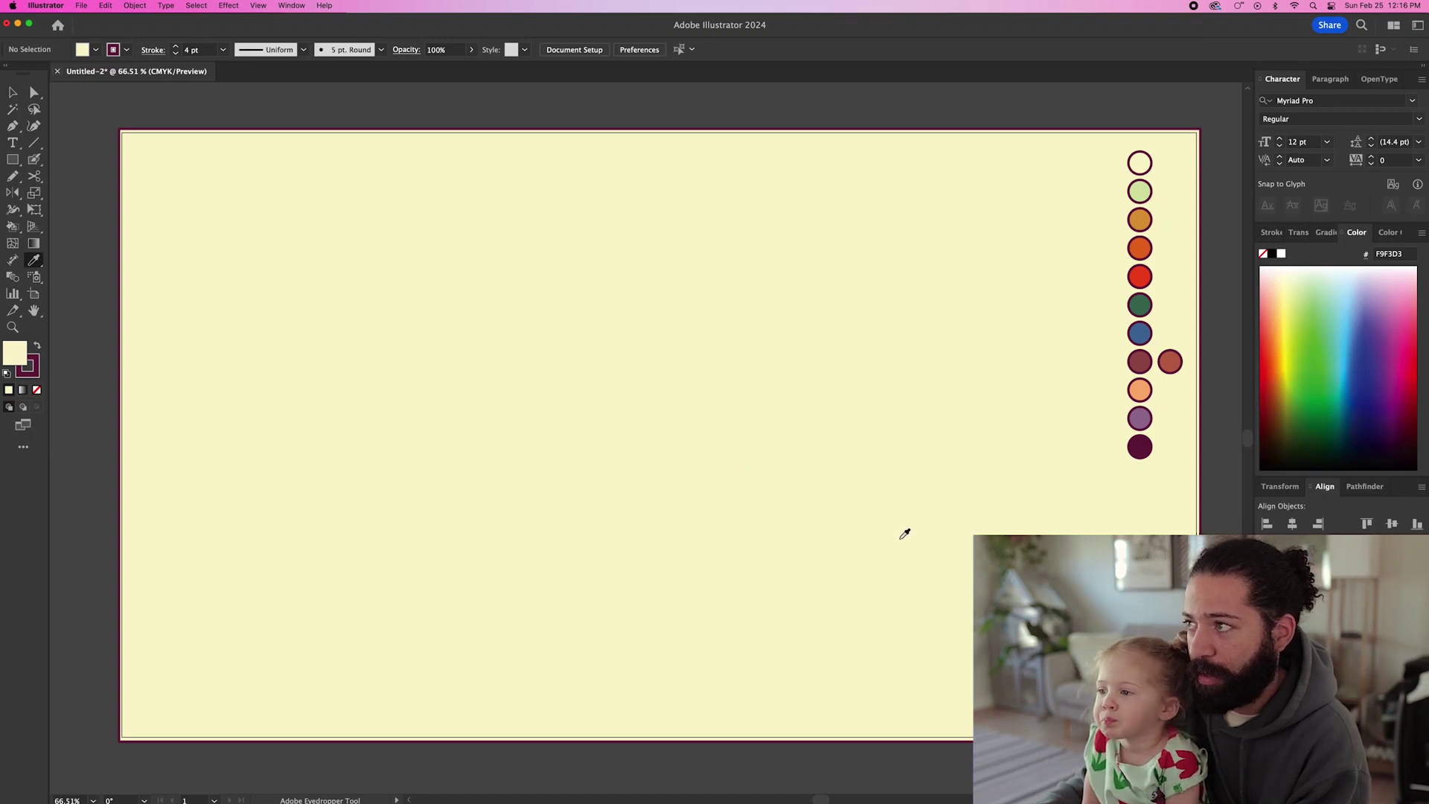
Step: Draw a square about 231 pt wide near the centre of the artboard with the Rectangle tool
key("l")
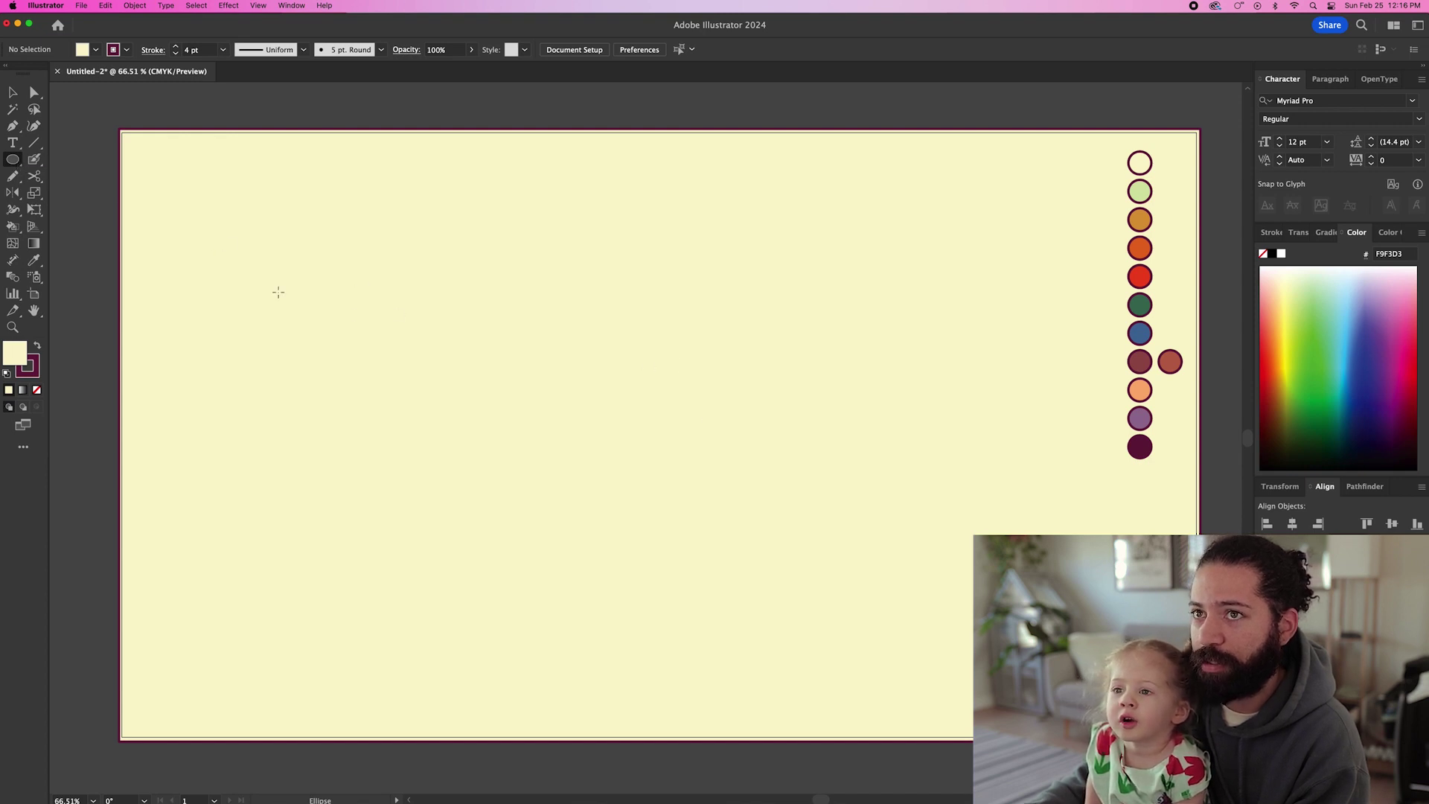
left_click(18, 165)
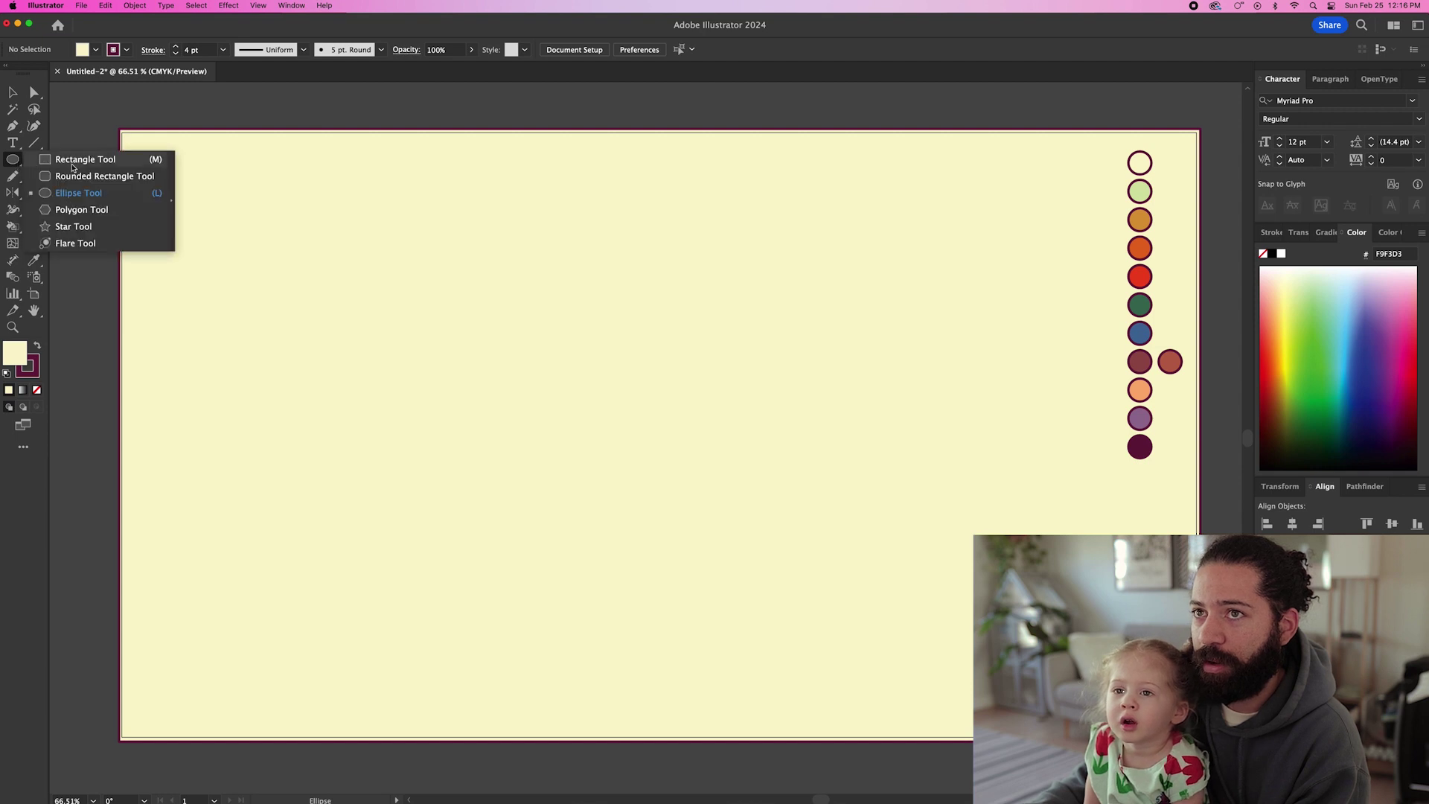
left_click(75, 160)
mouse_move(559, 307)
left_mouse_down()
mouse_move(687, 436)
mouse_move(692, 402)
left_mouse_up()
key("v")
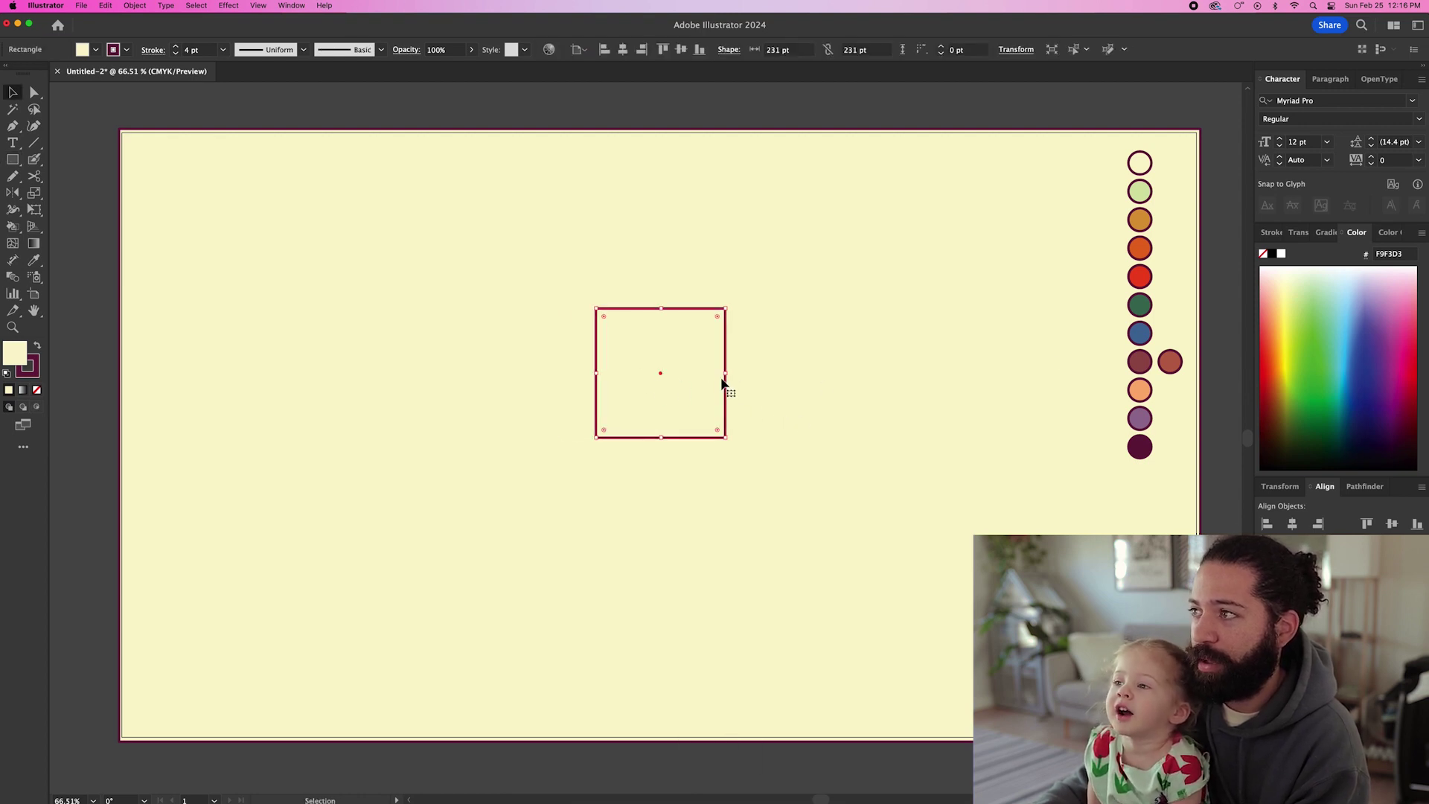
Step: Fill the square with pink FF7BD3 and nudge it slightly upward
double_click(13, 355)
left_click(686, 530)
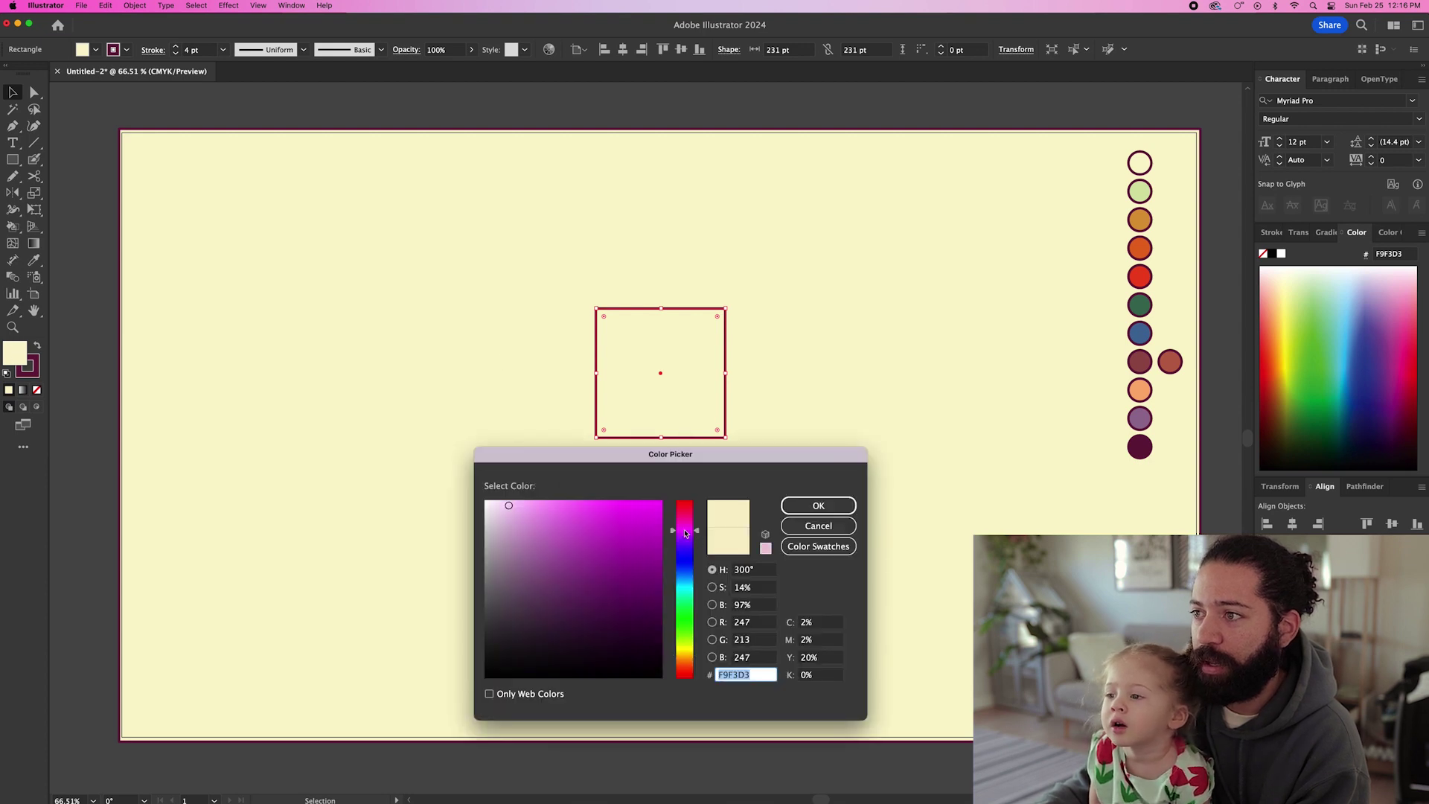
left_click_drag(612, 509, 574, 501)
left_click_drag(697, 530, 699, 517)
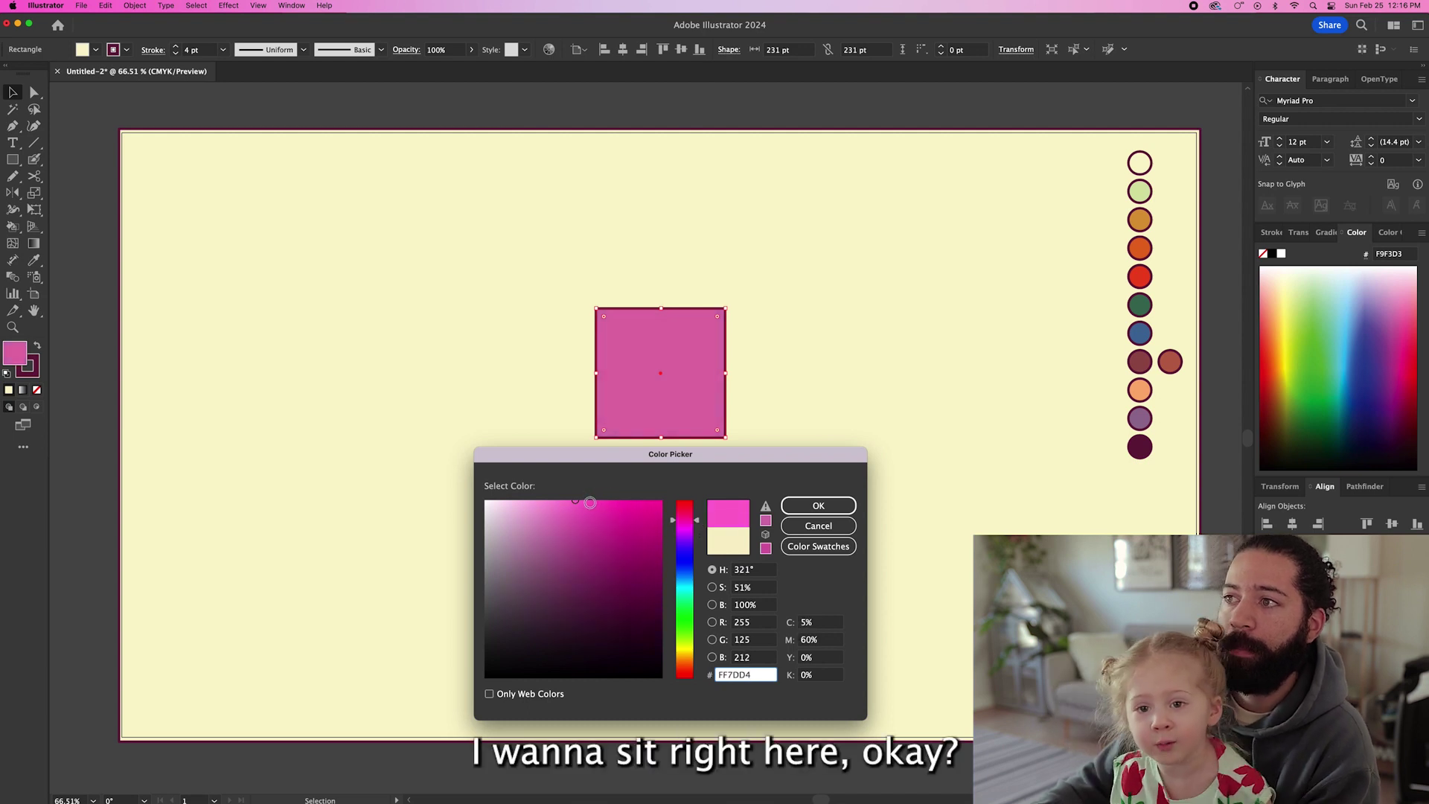
left_click(587, 496)
left_click_drag(574, 496, 581, 494)
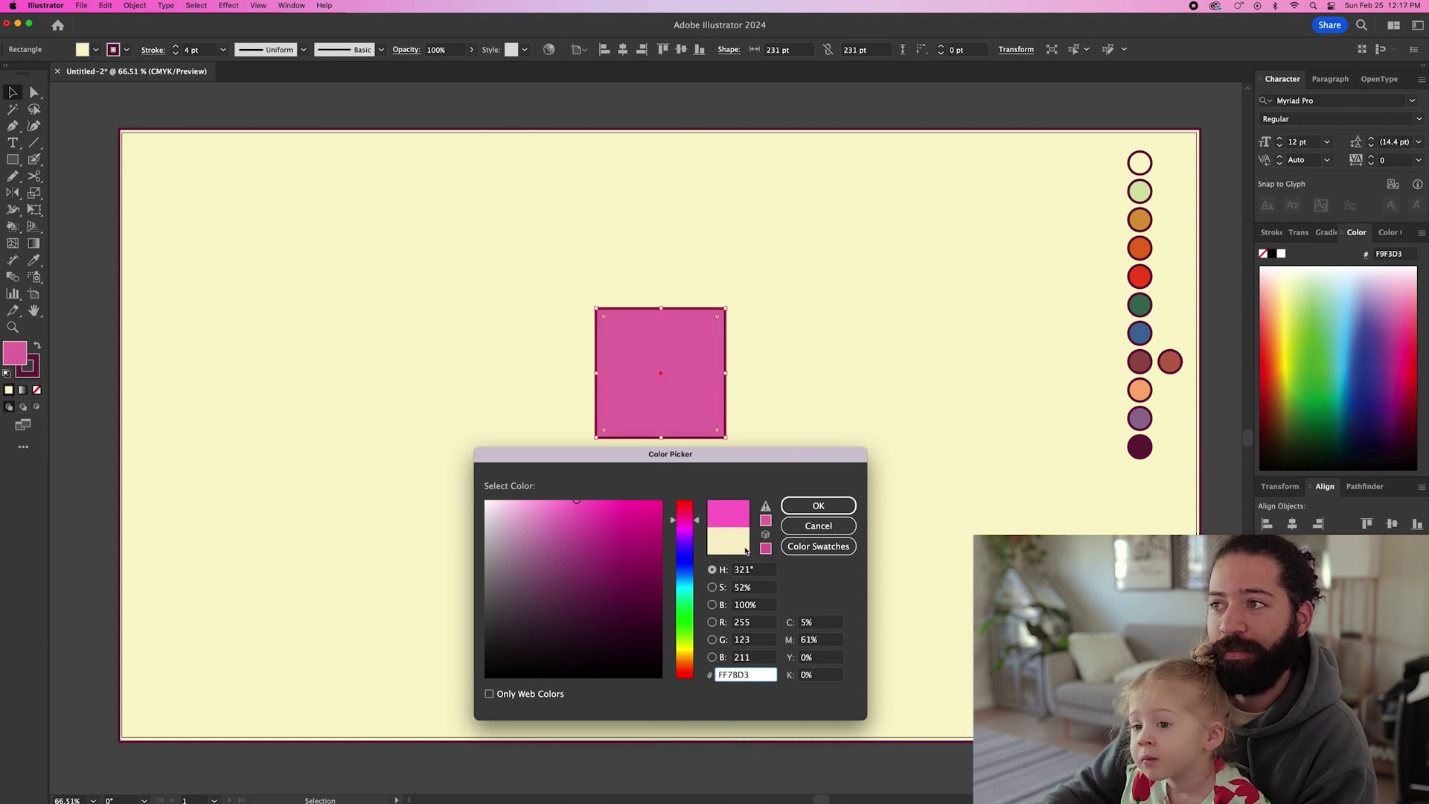
left_click(813, 509)
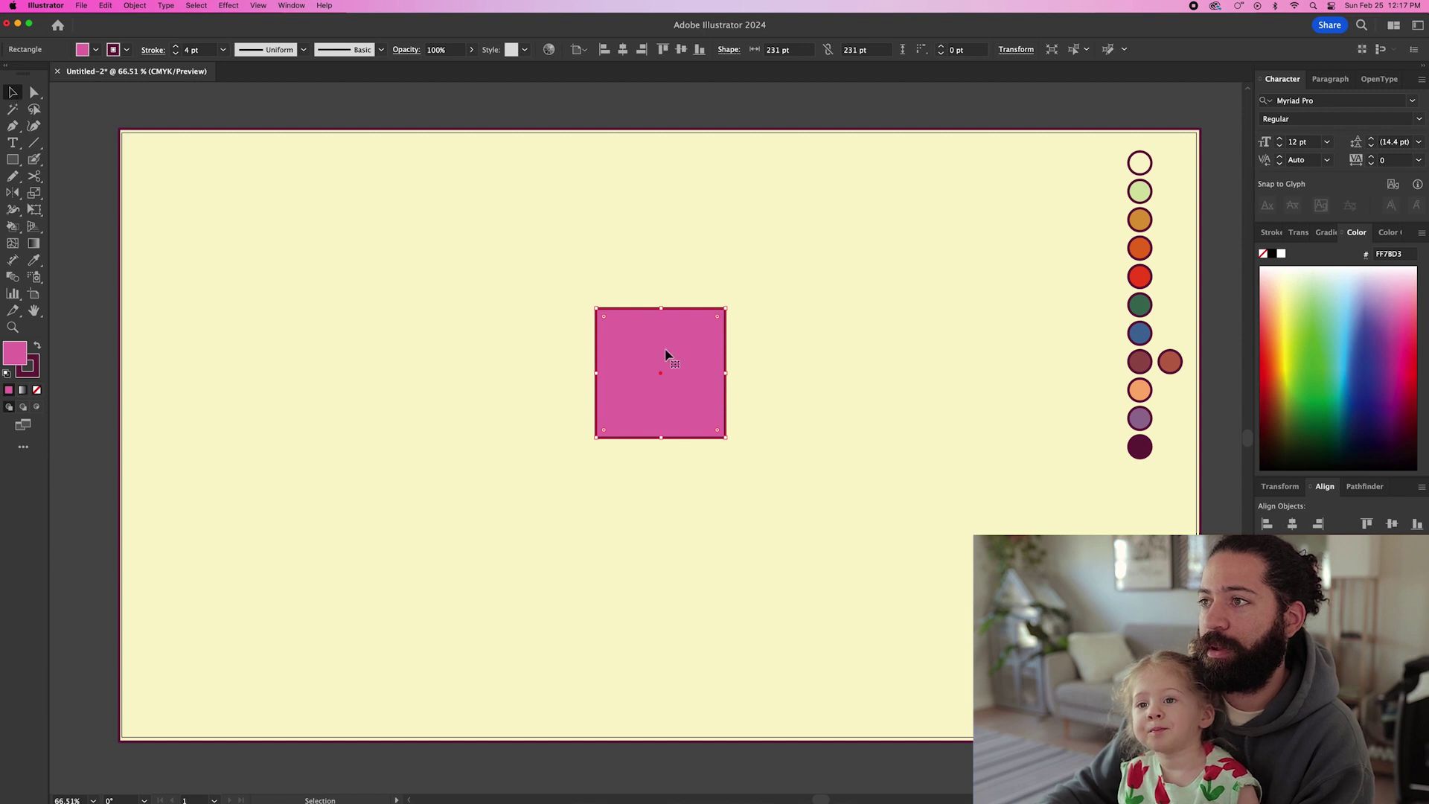
mouse_move(667, 353)
left_mouse_down()
mouse_move(695, 361)
mouse_move(669, 349)
left_mouse_up()
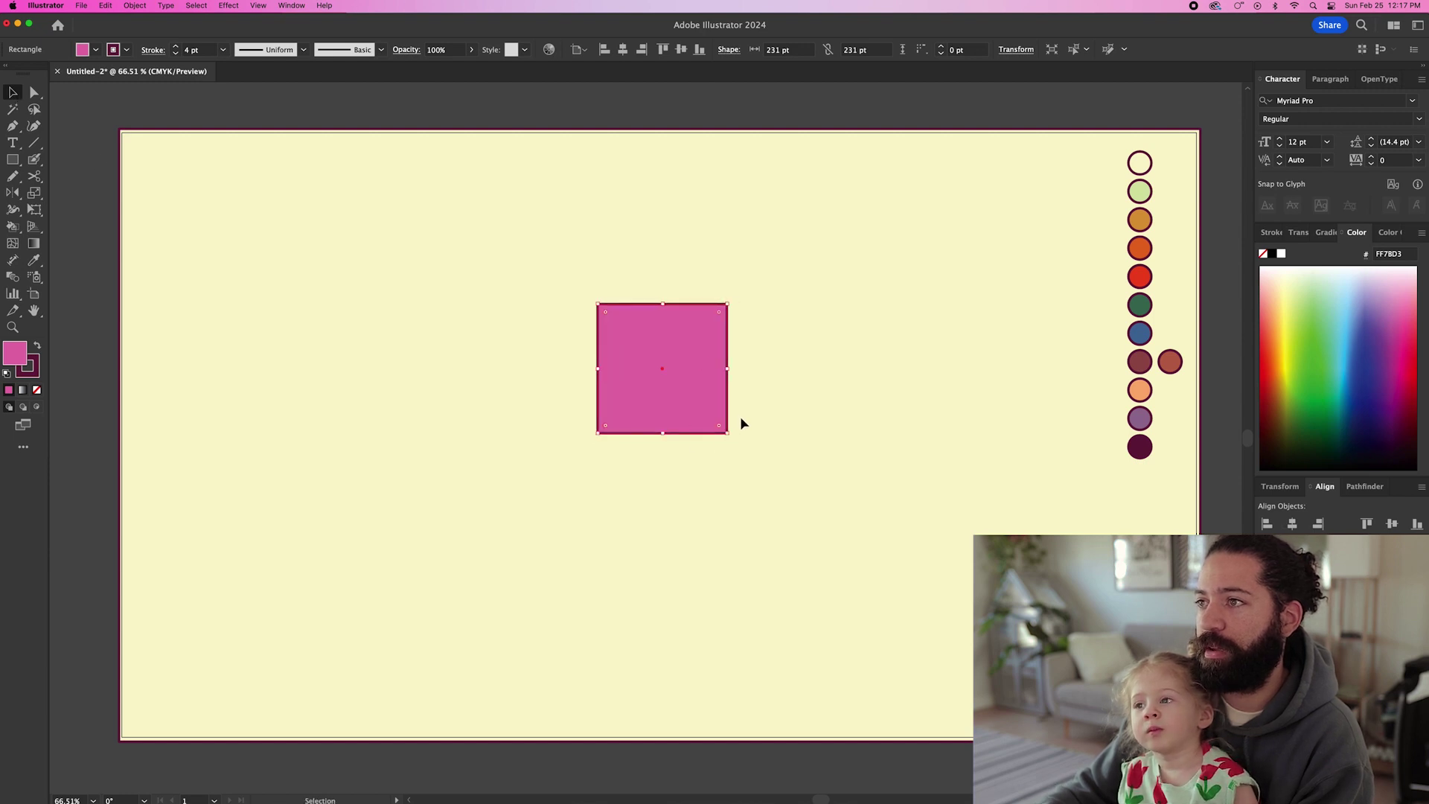
Step: Draw a circle about 103 pt across in the lower part of the pink square
scroll(741, 419, "up", 2)
left_click_drag(732, 415, 803, 465)
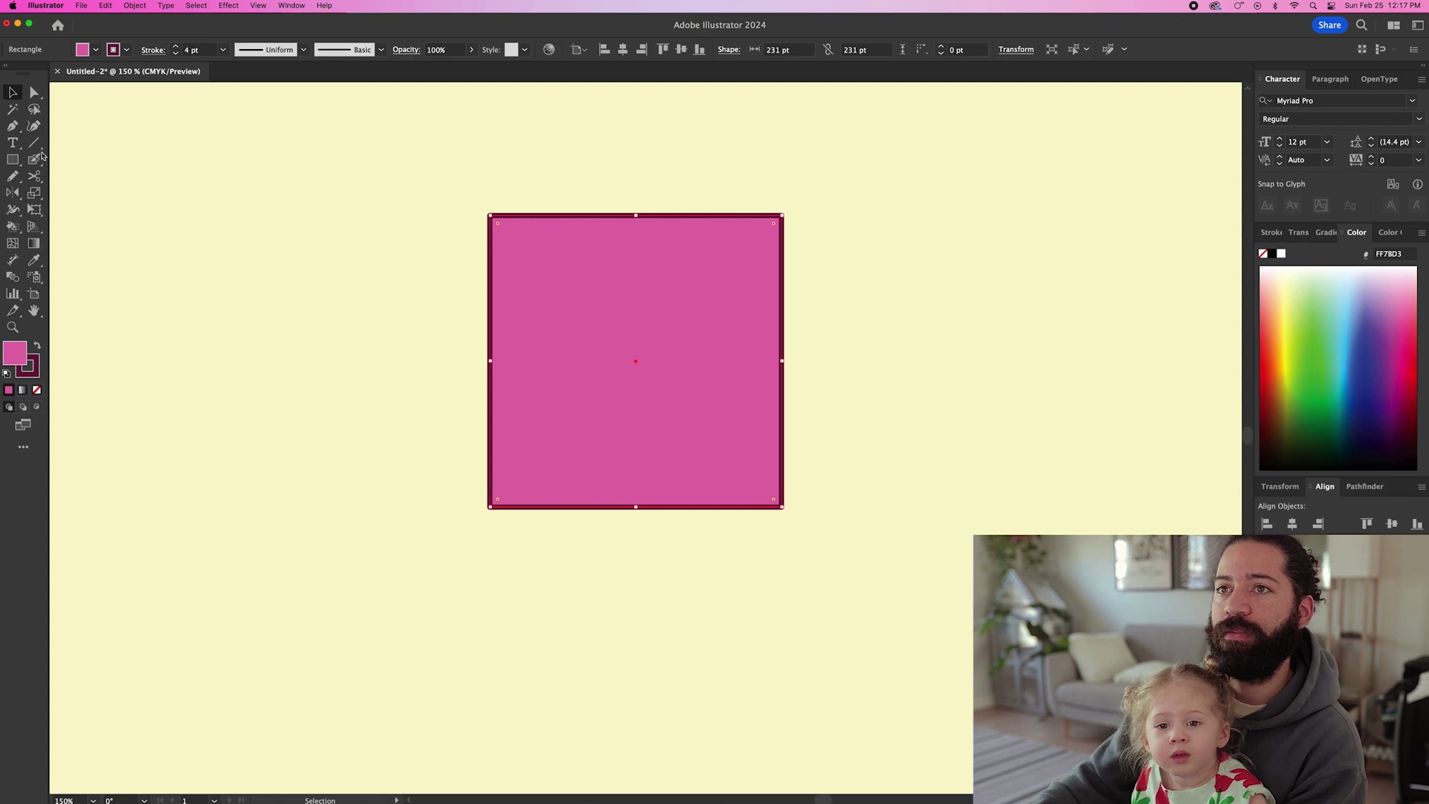
left_click(13, 160)
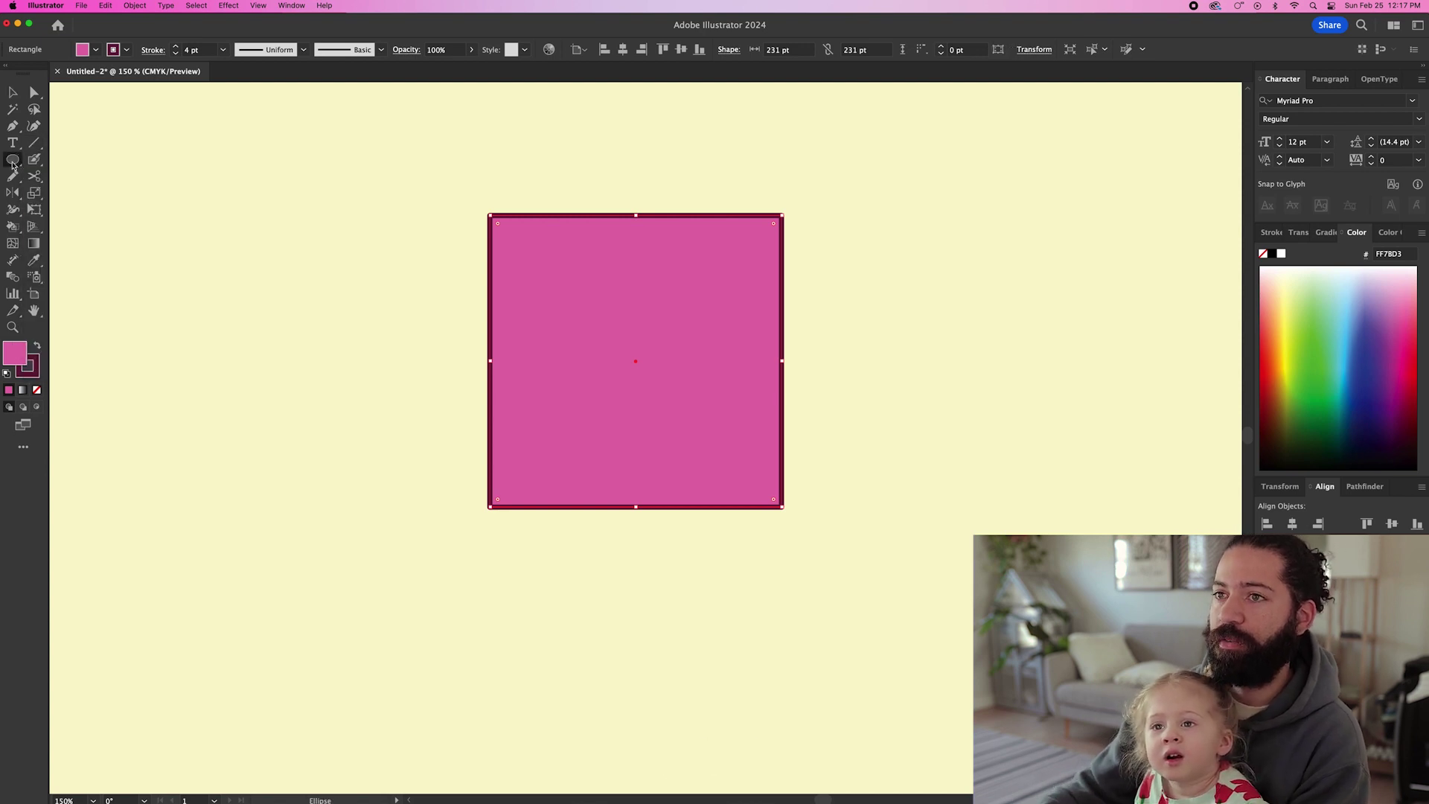
left_click_drag(639, 419, 703, 463)
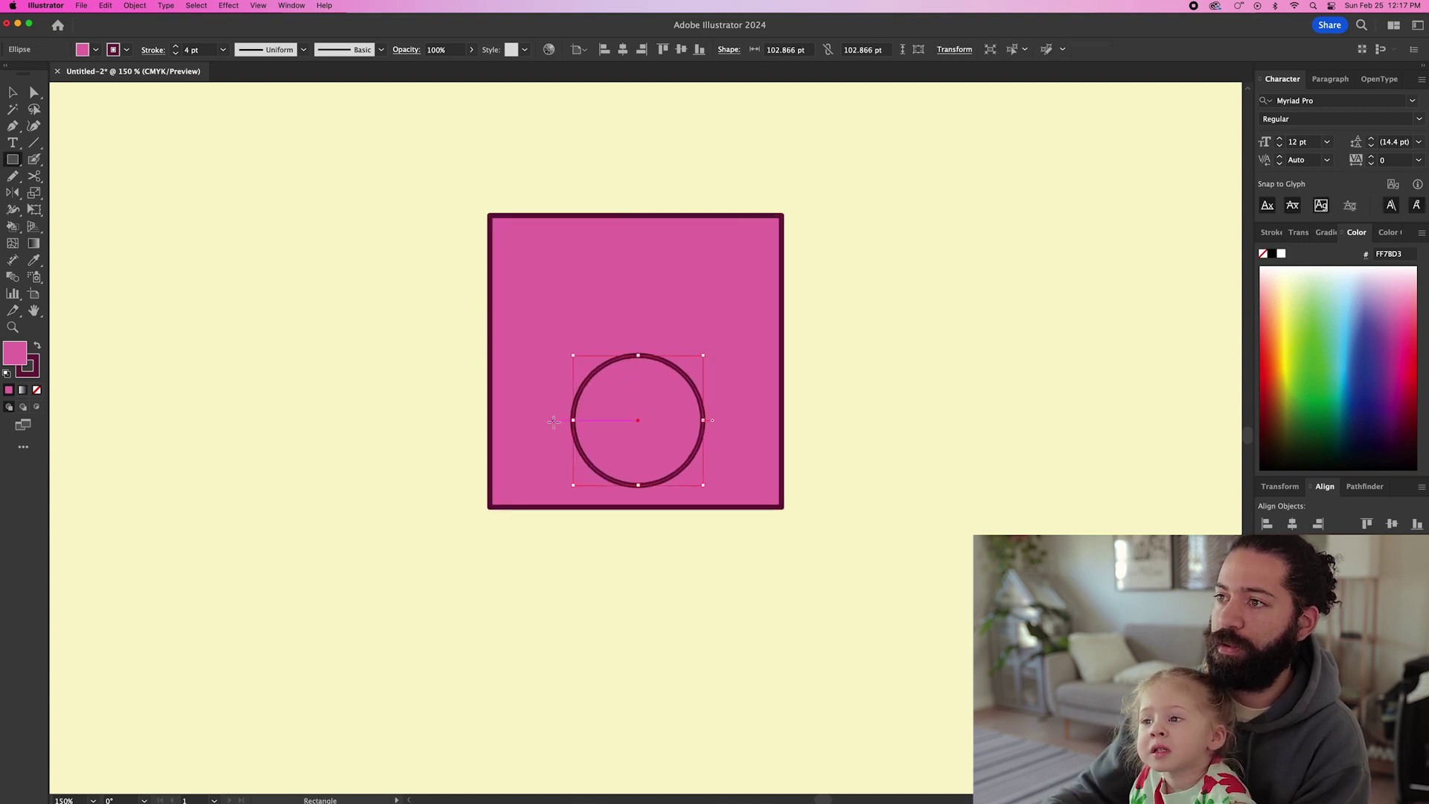
Step: Cover the circle's lower half with a rectangle about 152 × 69 pt and intersect the two shapes into a half-circle mouth
left_click_drag(546, 420, 738, 507)
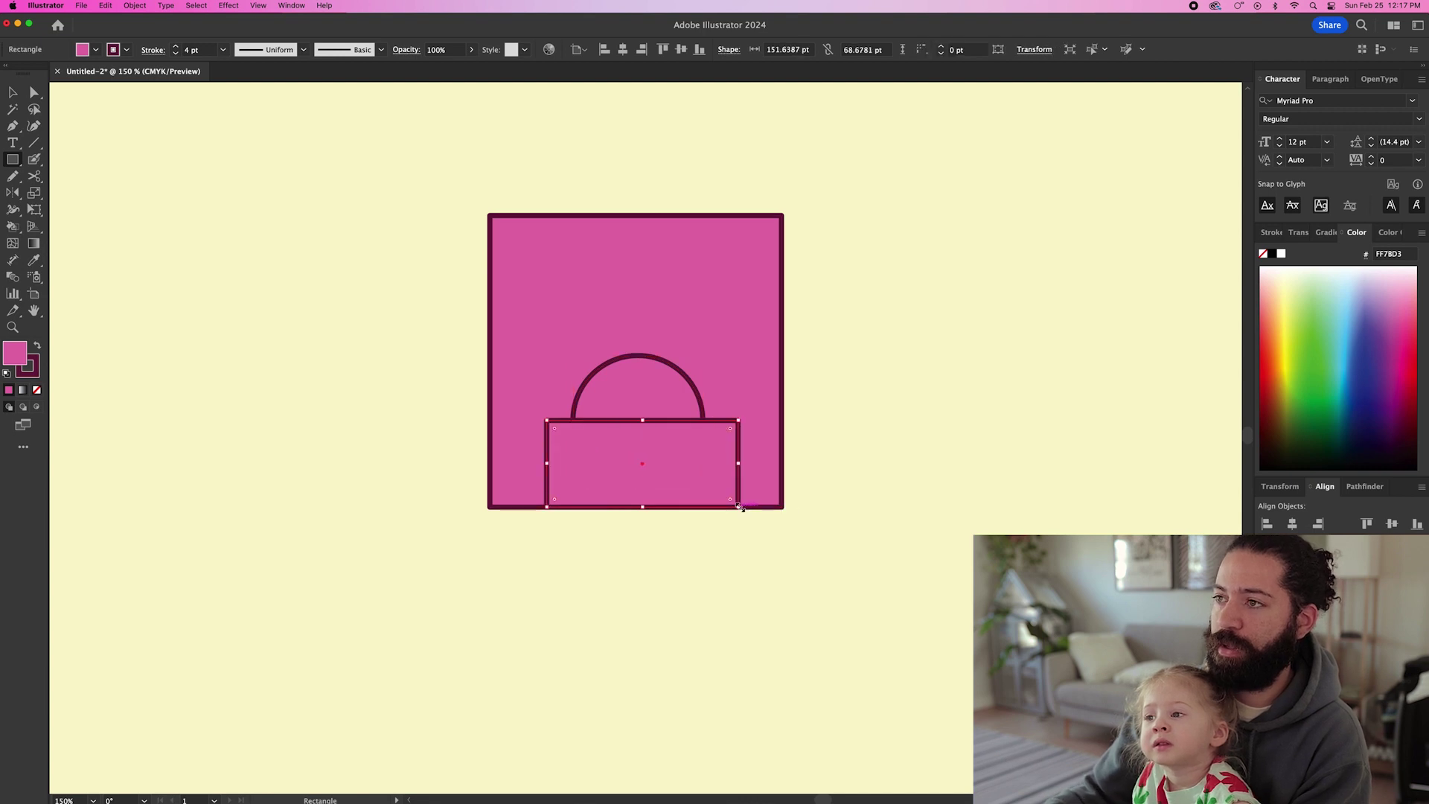
key("v")
left_click(712, 422, "shift")
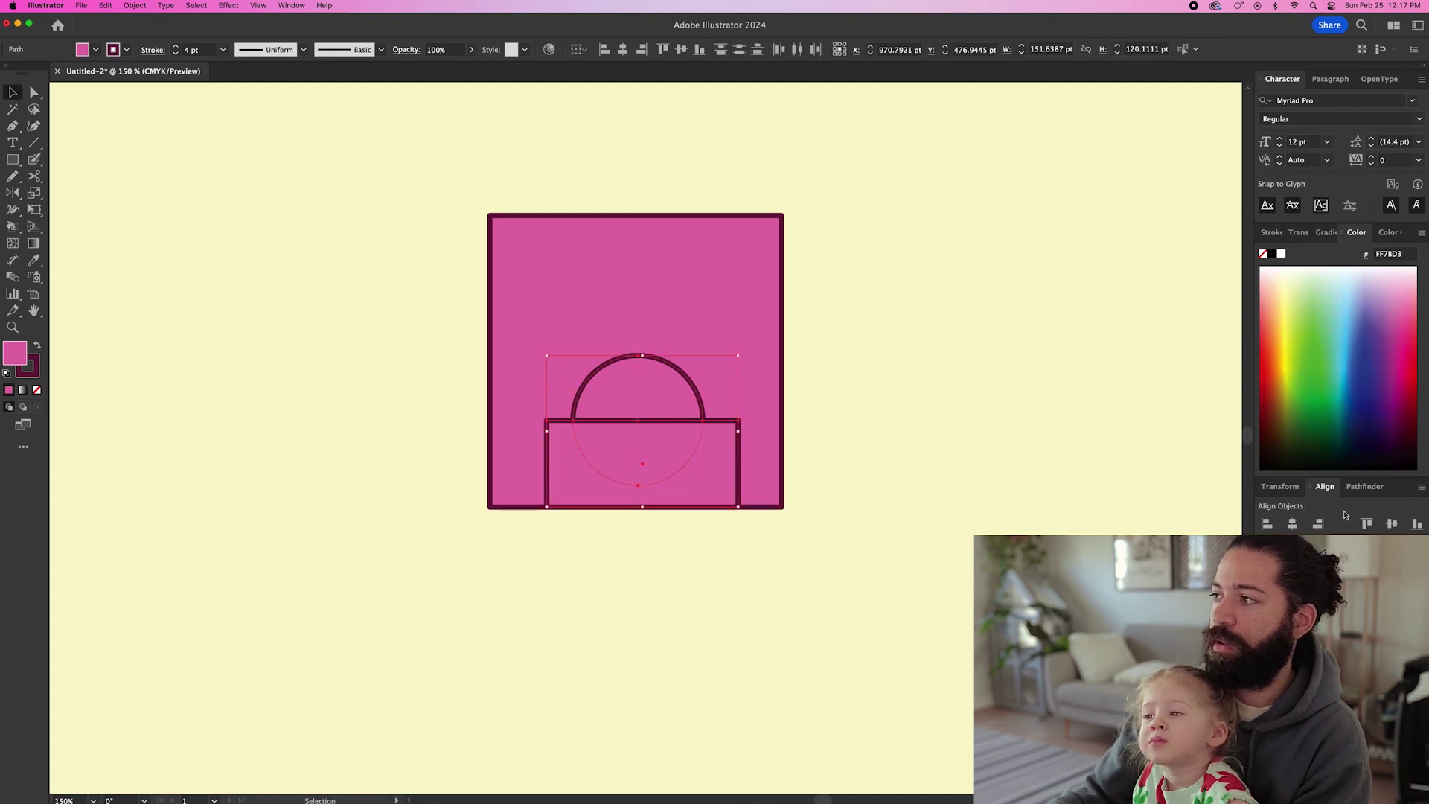
left_click(1365, 487)
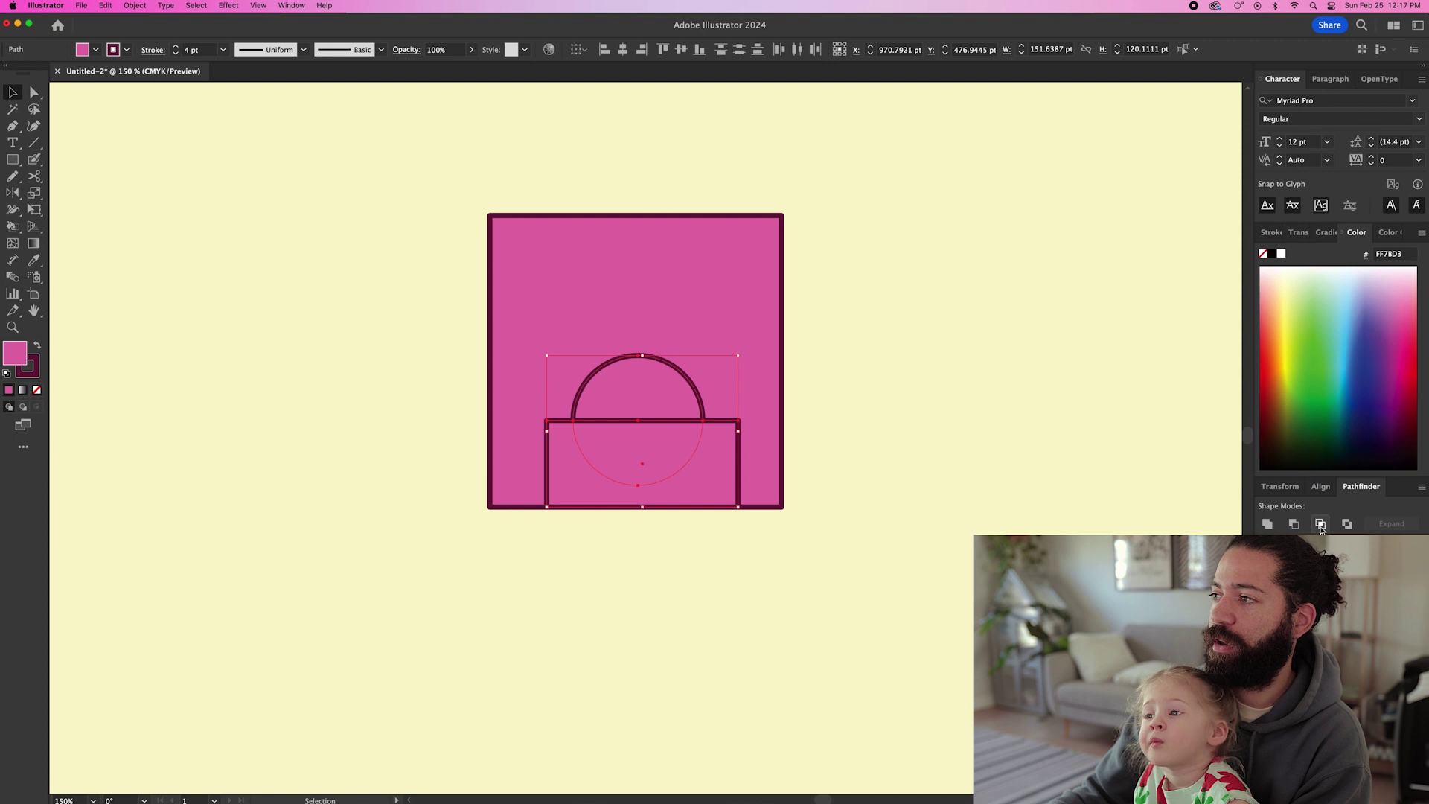
left_click(1321, 524)
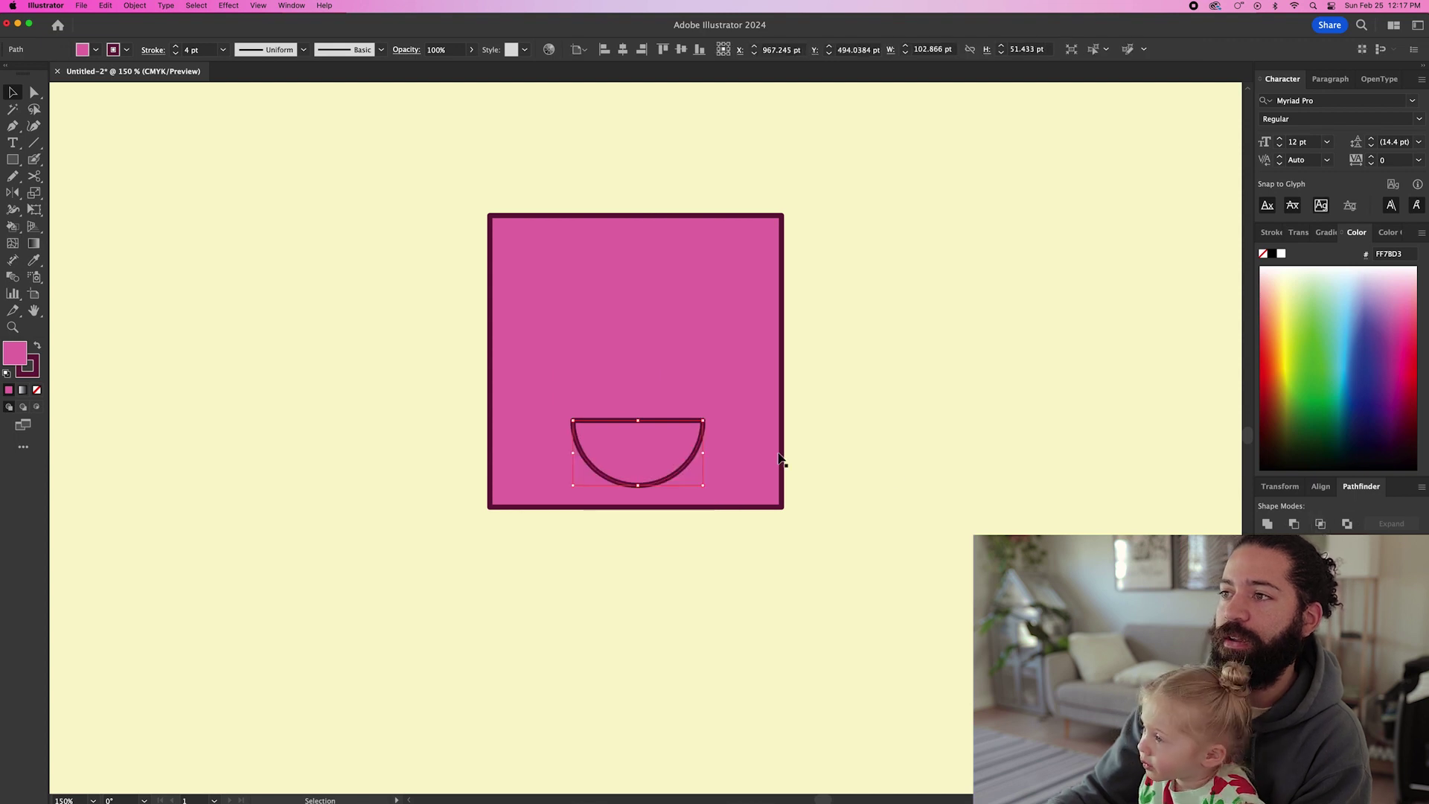
Step: Fill the half-circle mouth with the background's cream colour, then enlarge it slightly and centre it in the square
left_click_drag(655, 463, 645, 449)
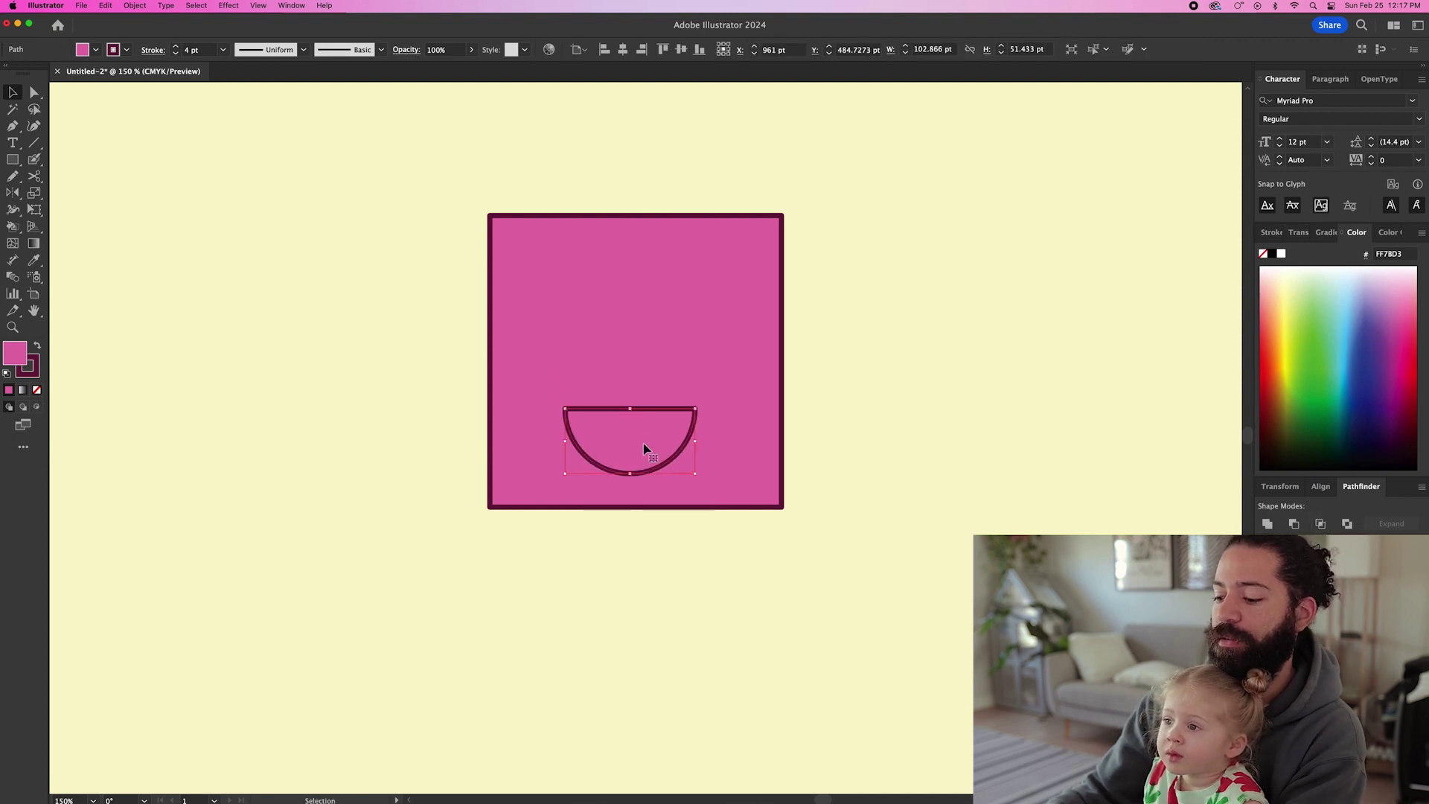
key("i")
left_click(941, 420)
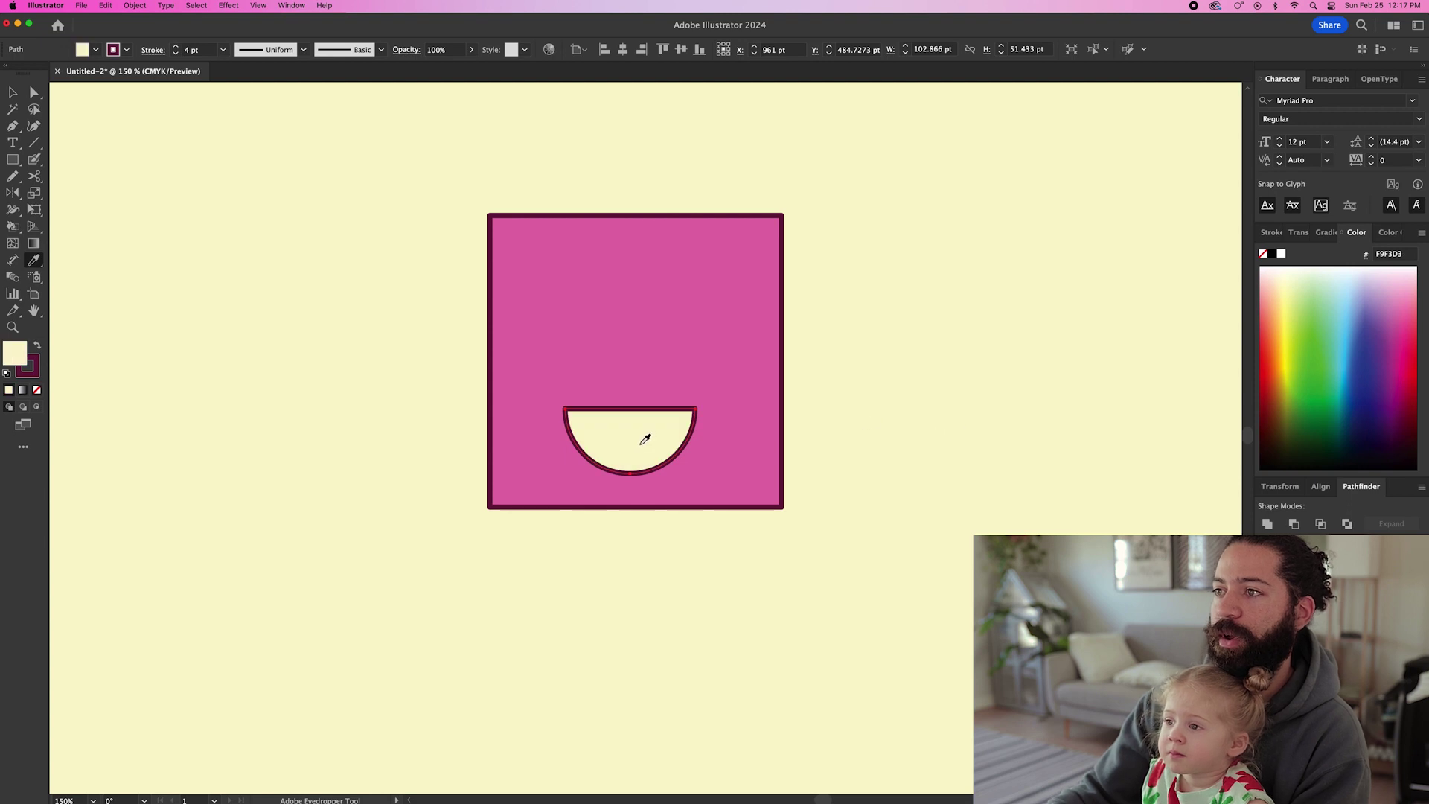
key("v")
left_click_drag(631, 448, 637, 447)
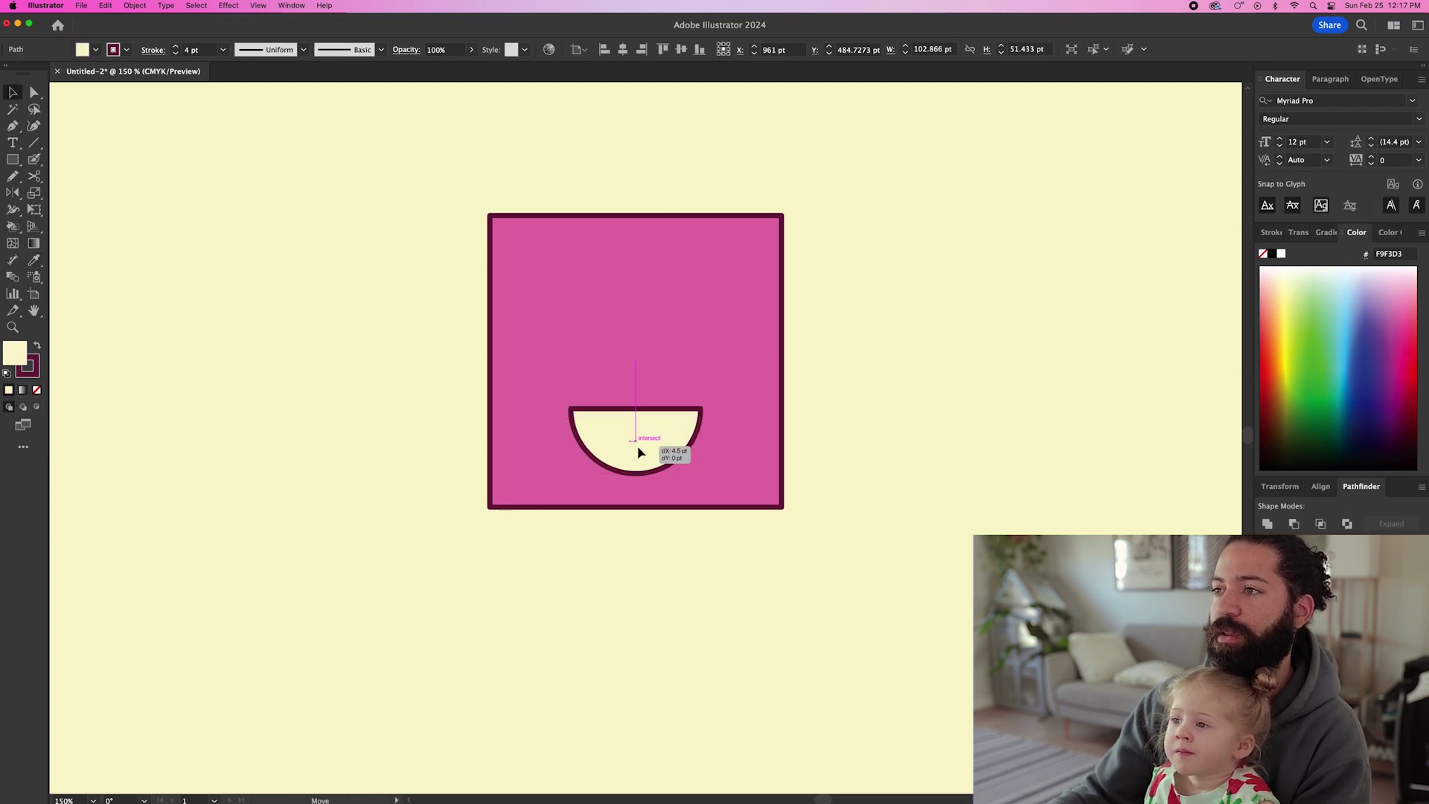
left_click_drag(702, 409, 713, 403)
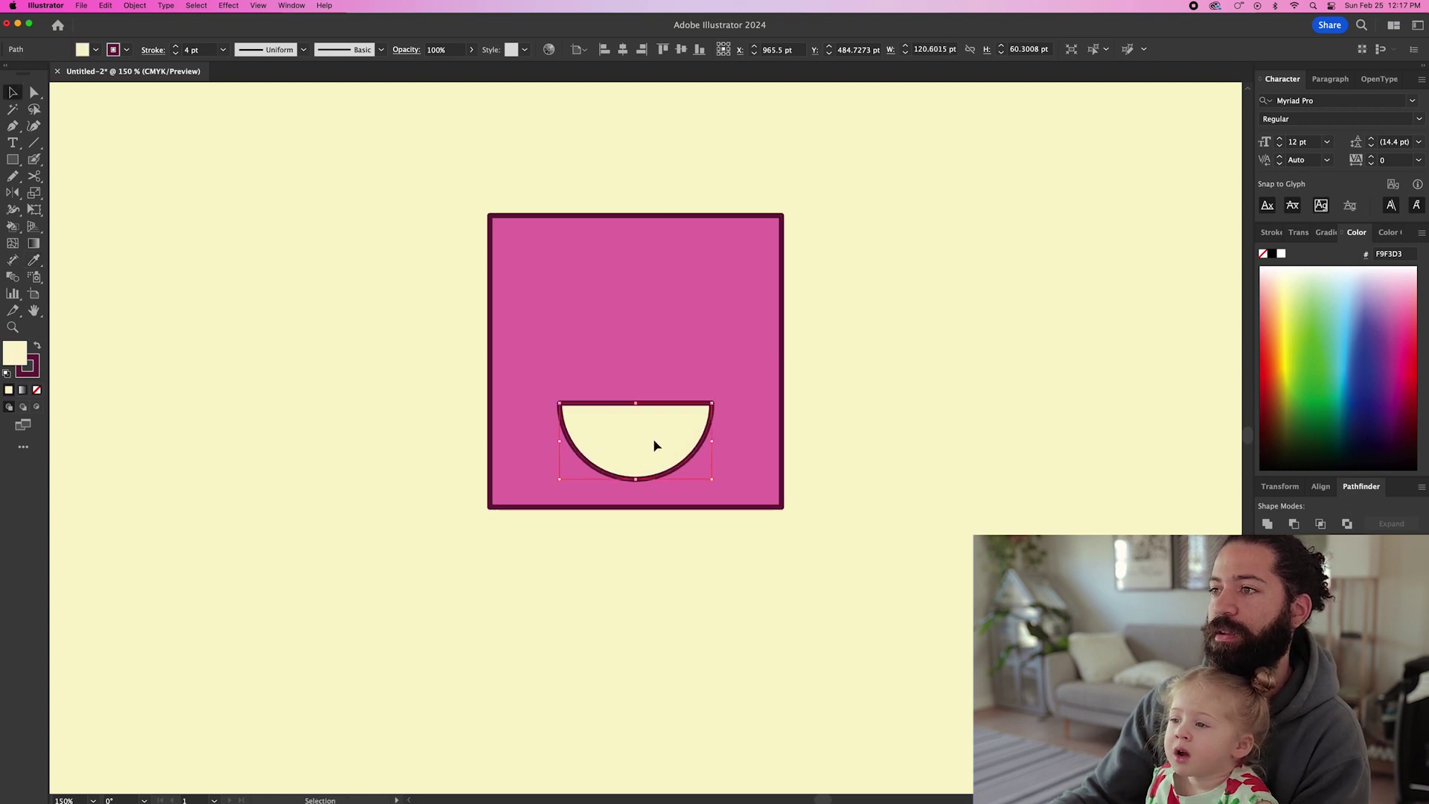
left_click_drag(653, 445, 652, 435)
left_click(869, 404)
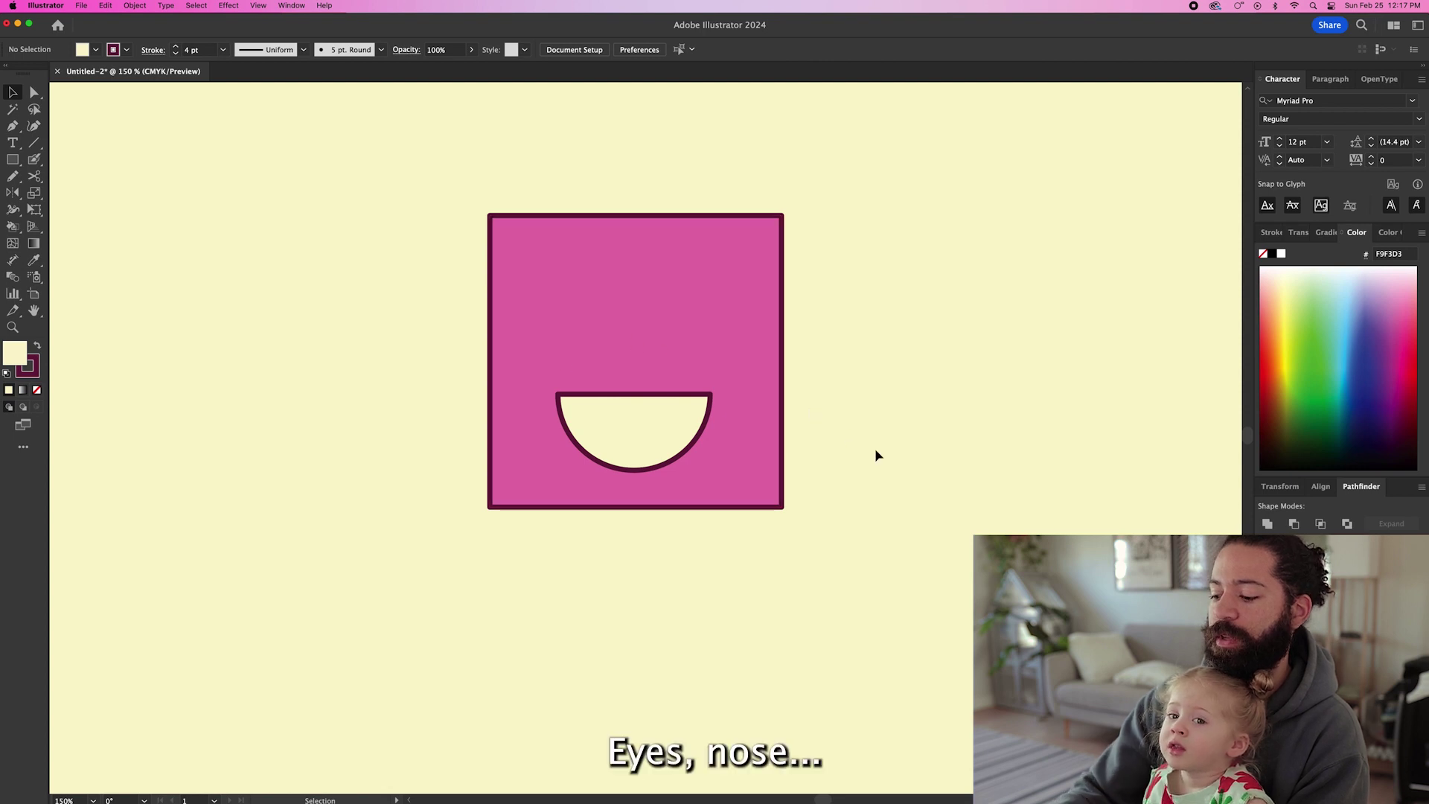
Step: Draw a cream circle above the mouth as an eye and enlarge it to about 32 pt across
key("l")
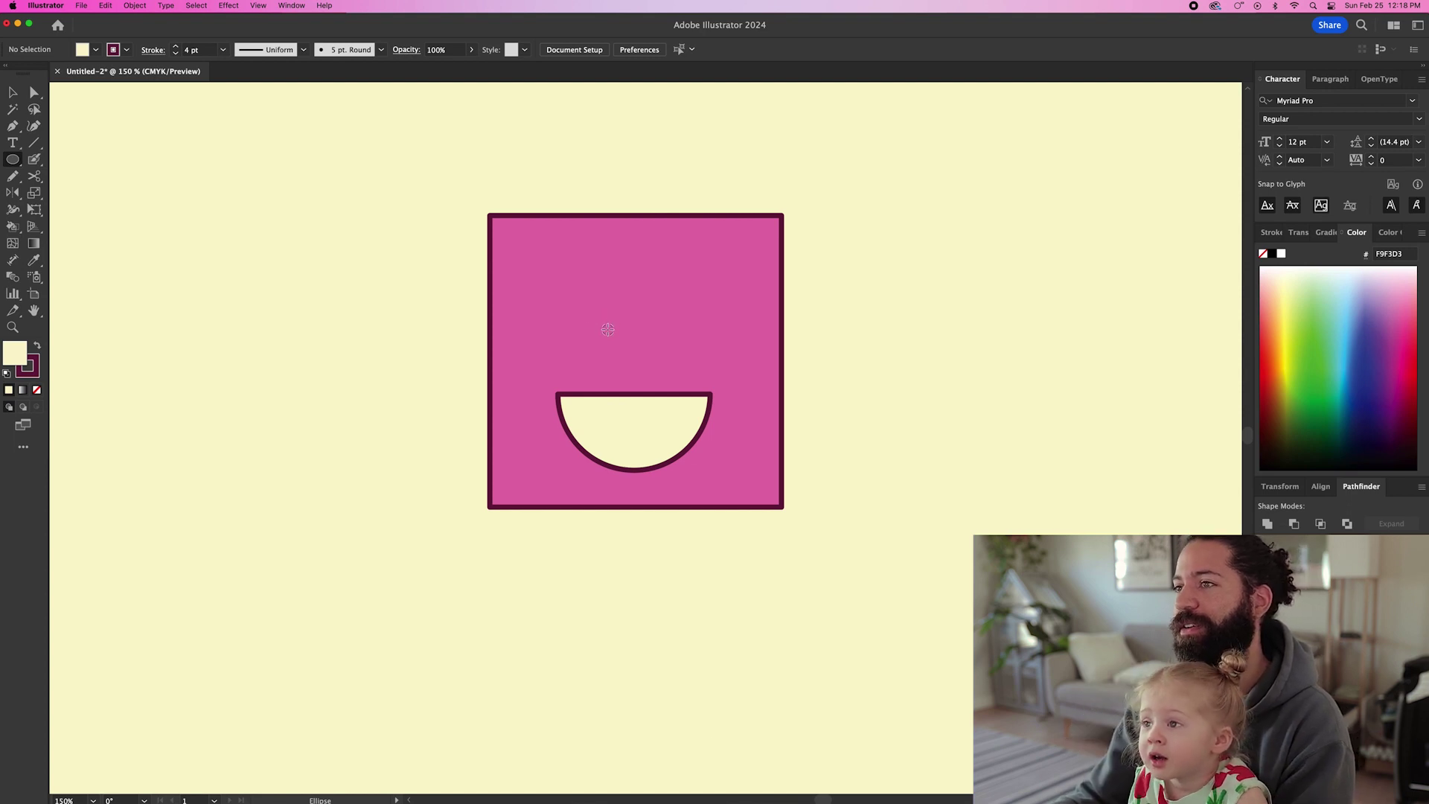
left_click_drag(608, 329, 617, 339)
key("v")
left_click(871, 341)
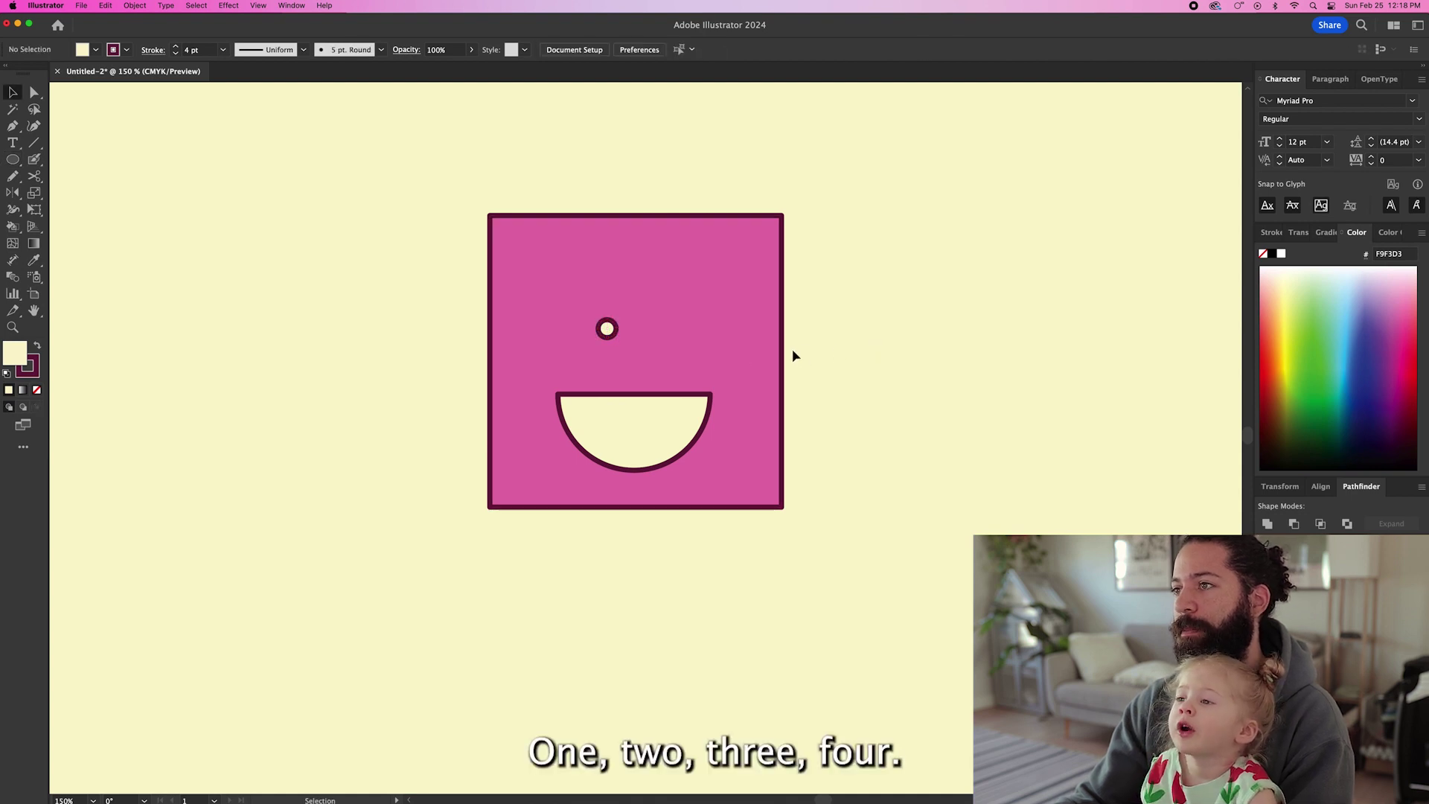
left_click(608, 333)
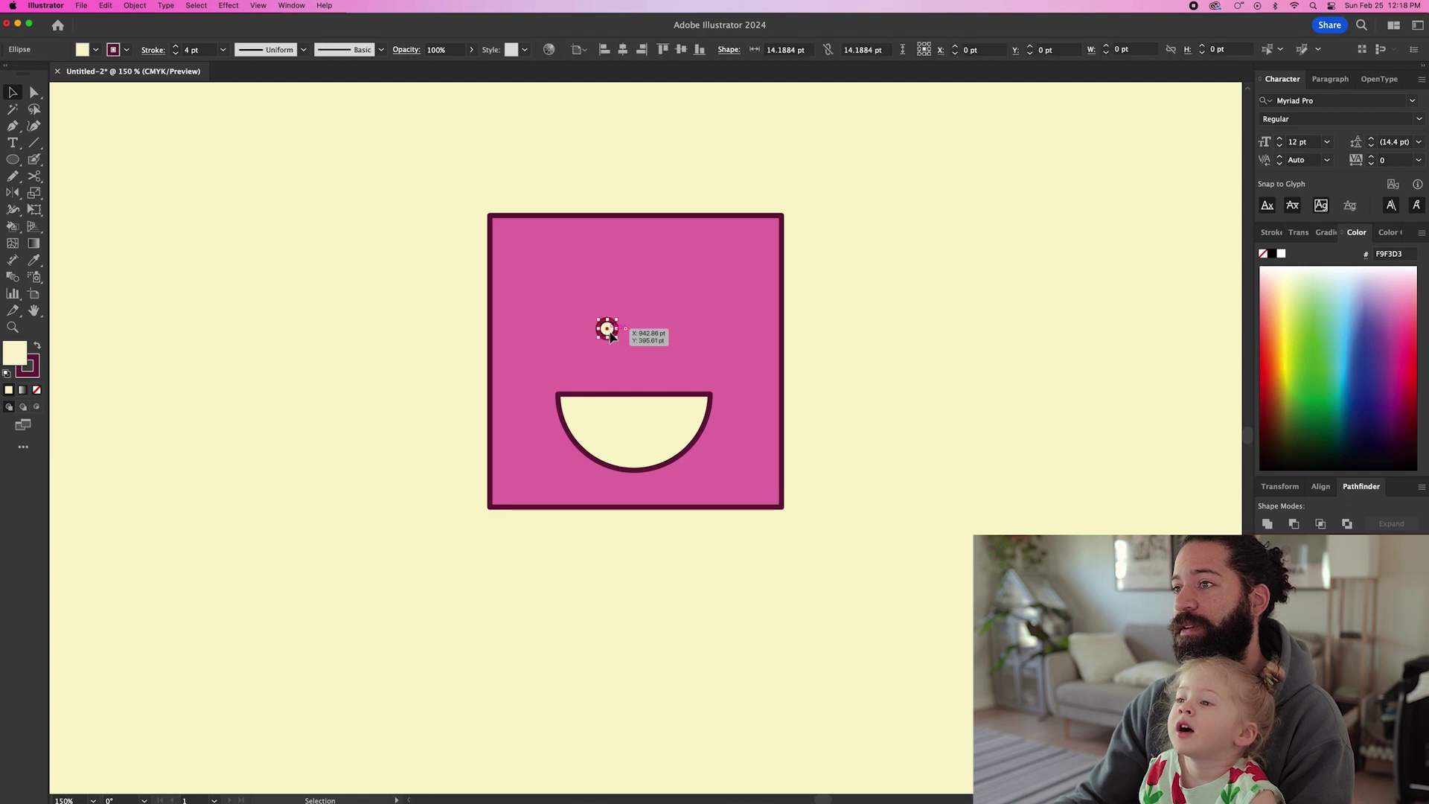
mouse_move(615, 337)
left_mouse_down()
mouse_move(638, 344)
mouse_move(608, 321)
left_mouse_up()
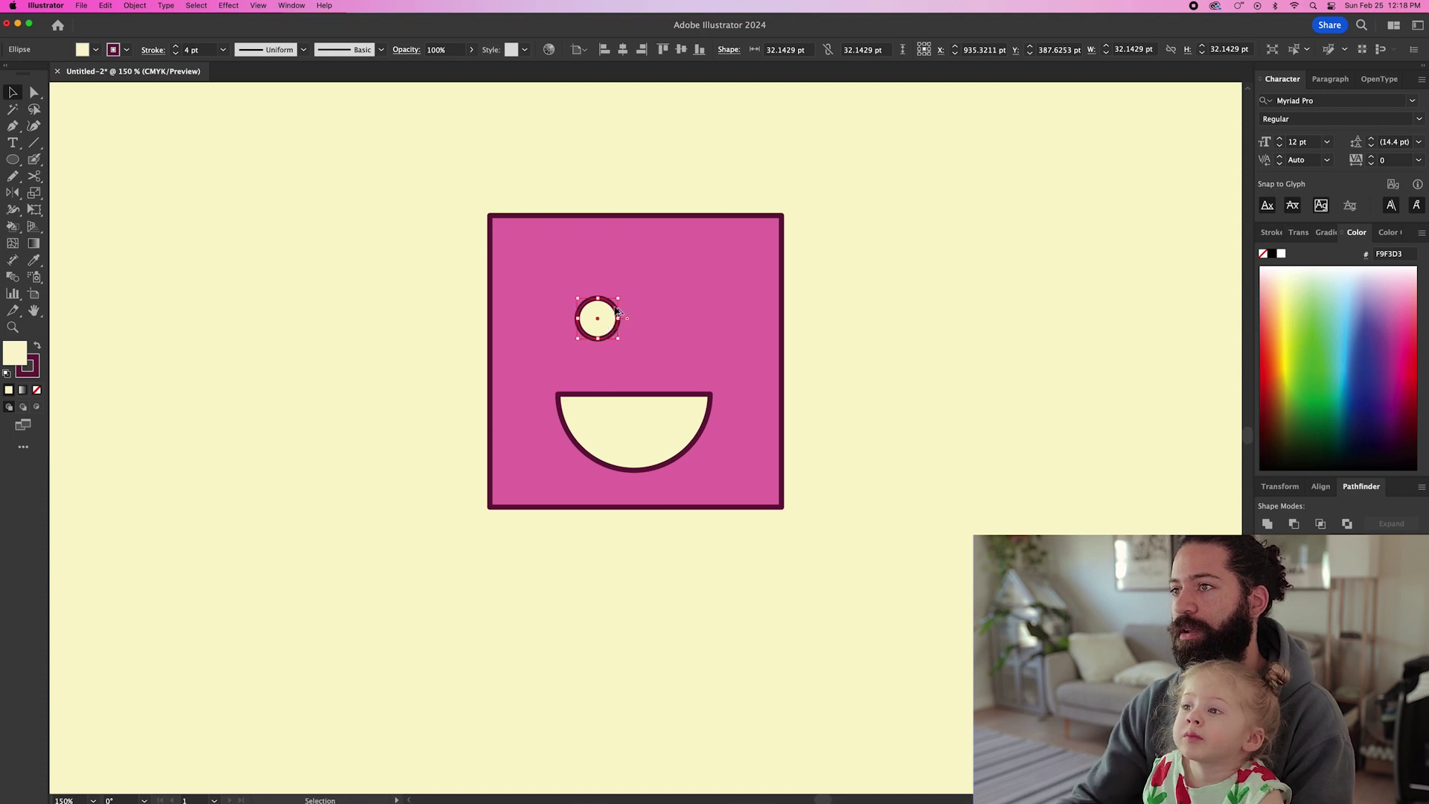
Step: Add a concentric copy of the eye circle scaled to about 13 pt as a pupil, filled with the dark plum swatch
left_click_drag(617, 311, 609, 307)
key("i")
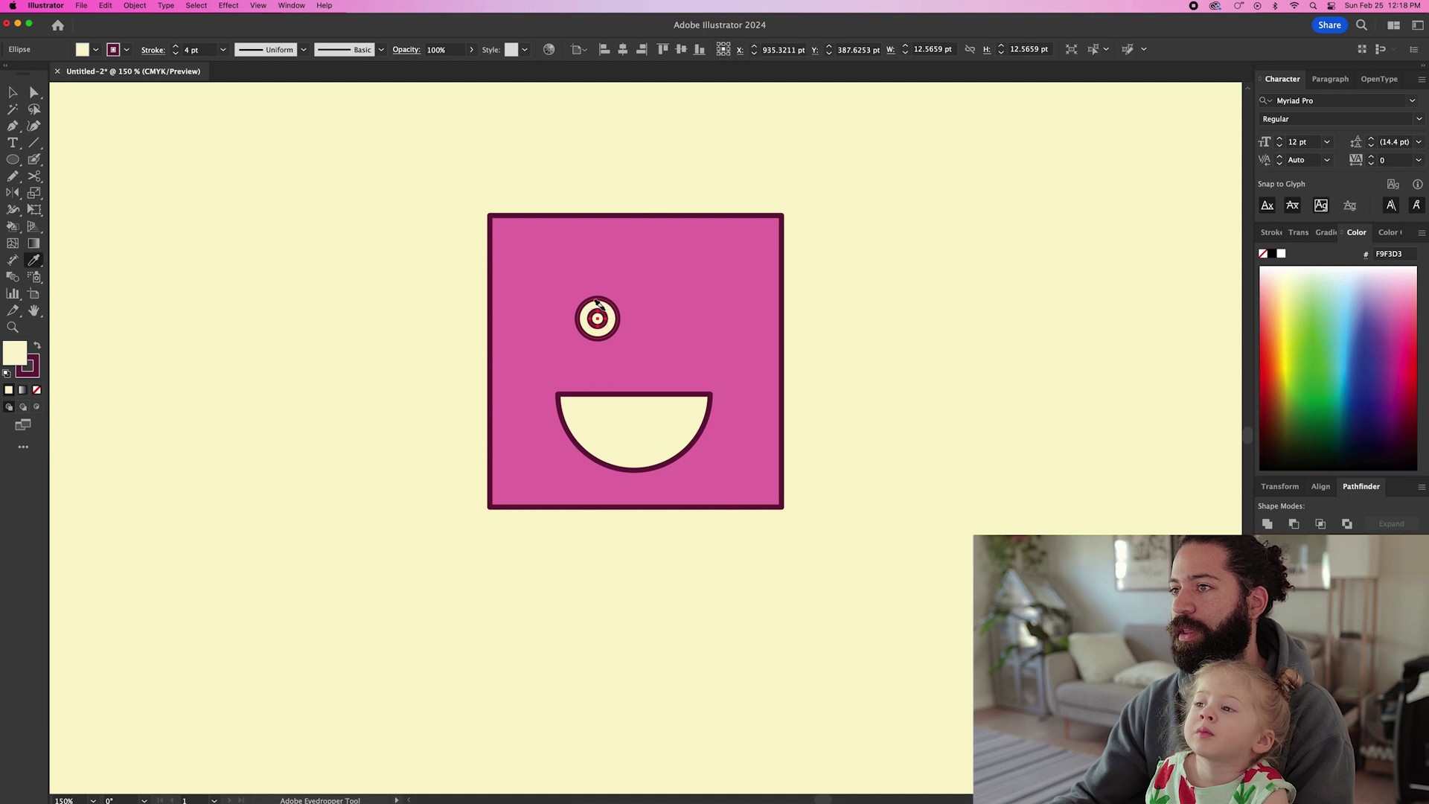
scroll(609, 307, "down", 2)
left_click(1096, 411)
Step: Duplicate the eye's outer circle in place and bring the copy to the front, over the pupil
scroll(622, 312, "up", 3)
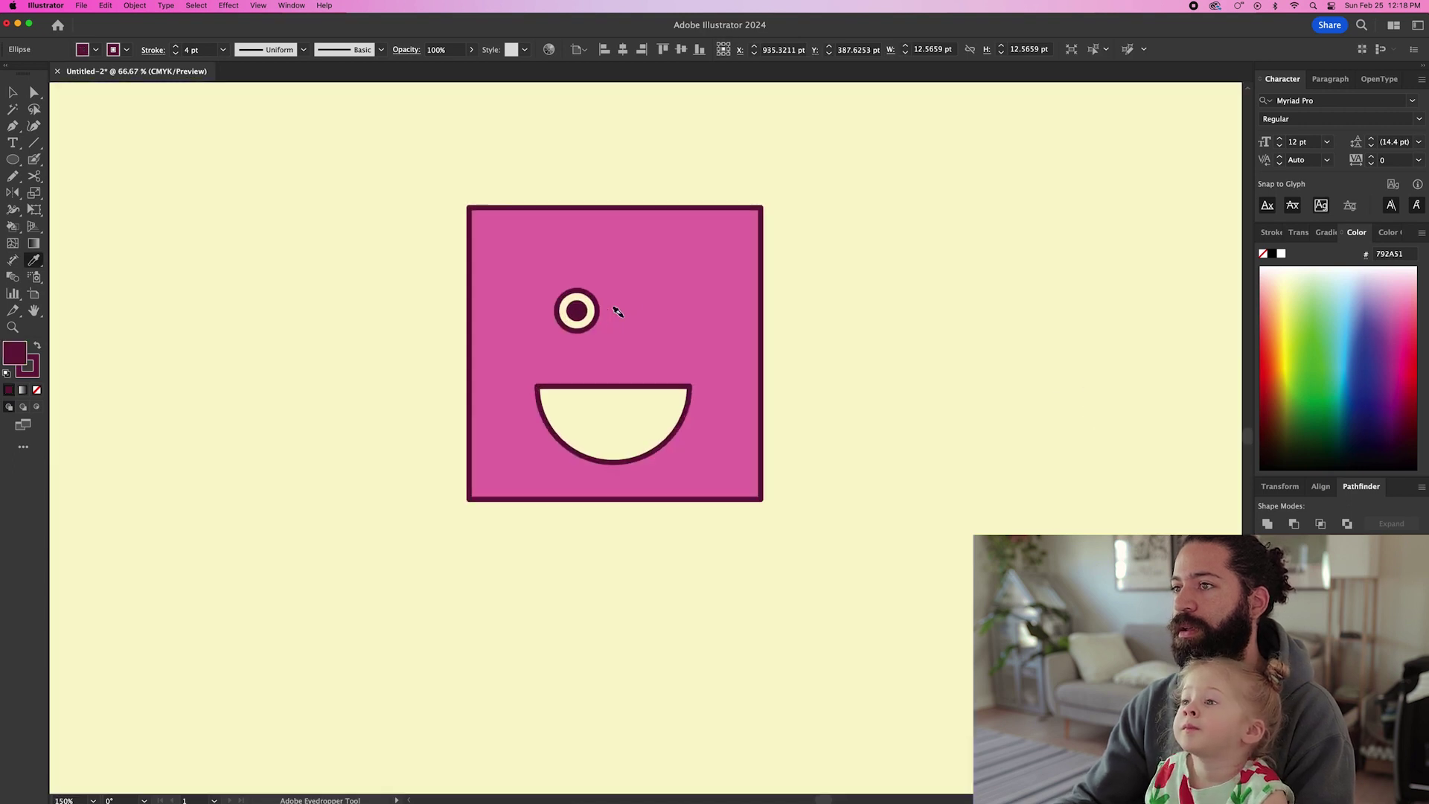
scroll(618, 312, "up", 1)
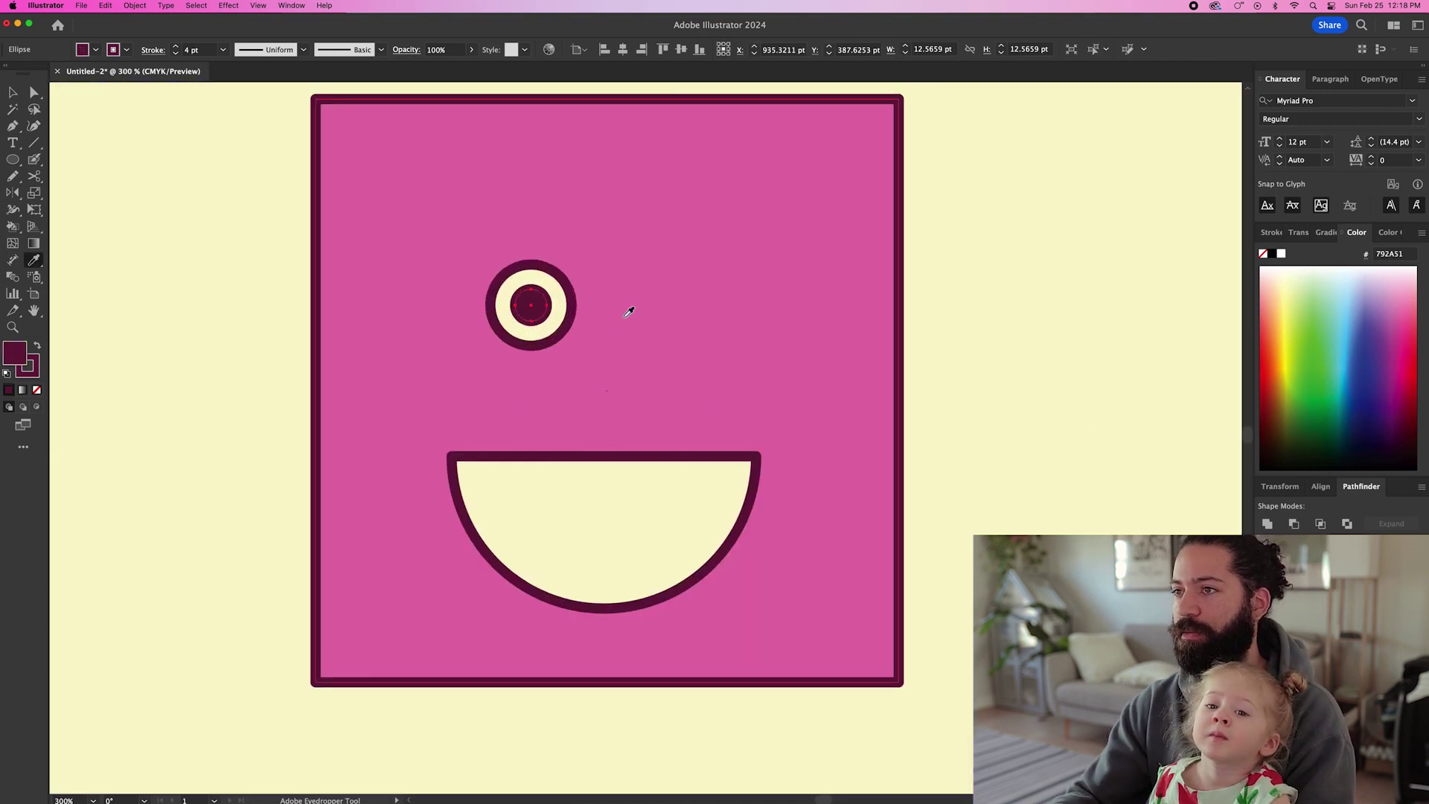
key("v")
key("a")
left_click(562, 315)
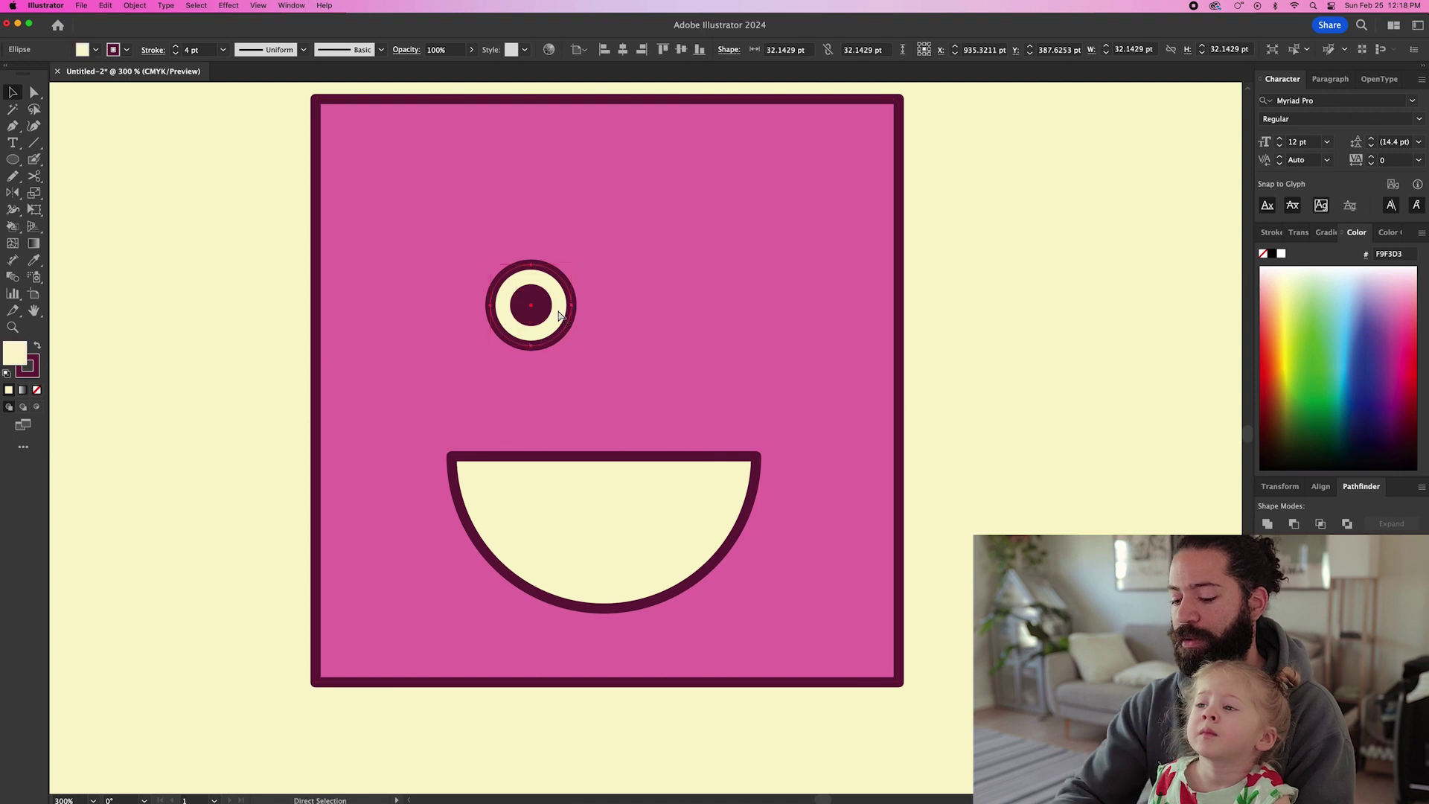
key("v")
key("super+shift+bracketright")
Step: Intersect the copied circle with a rectangle about 60 × 29 pt over its upper half, and fill the resulting eyelid with the square's pink
key("m")
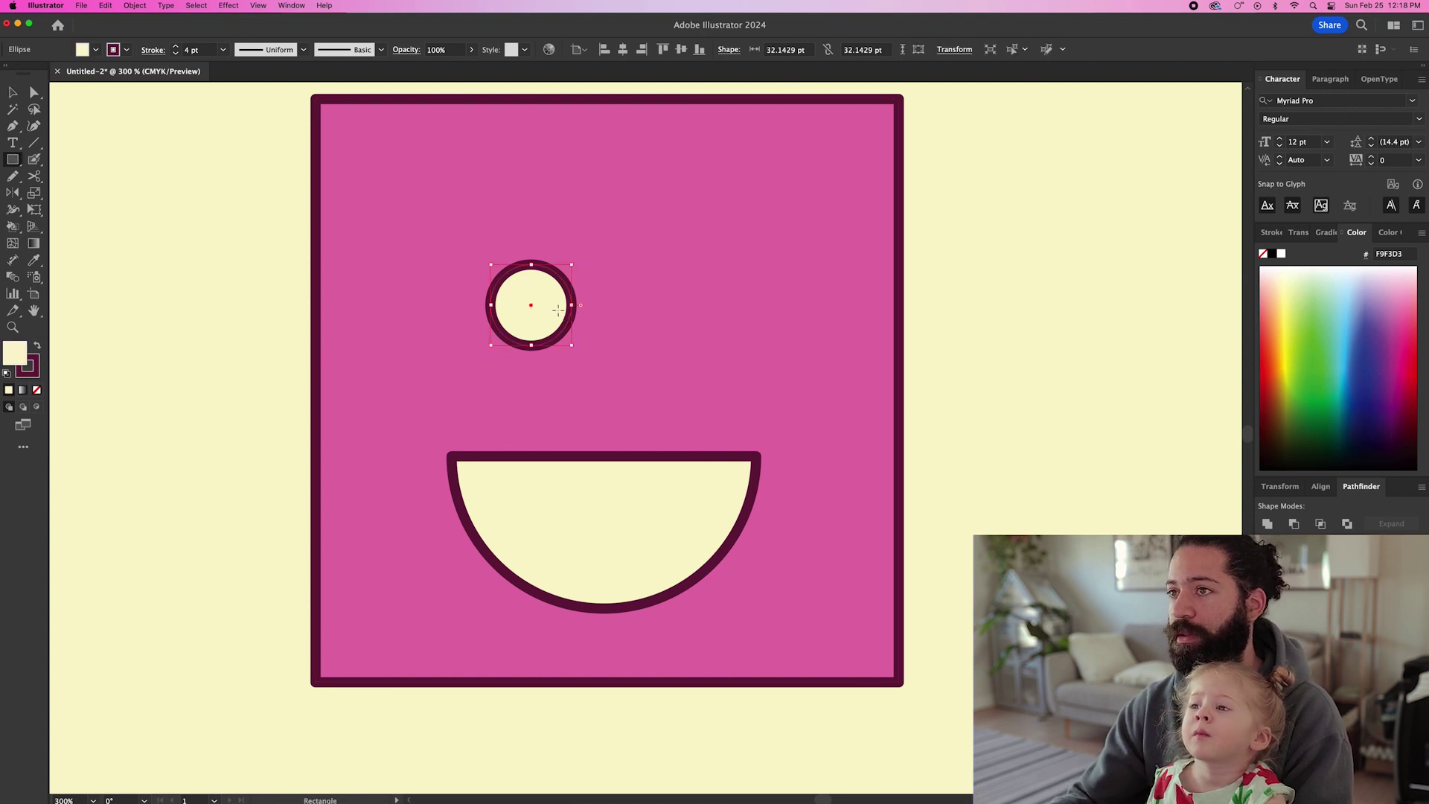
left_click_drag(452, 232, 604, 306)
key("v")
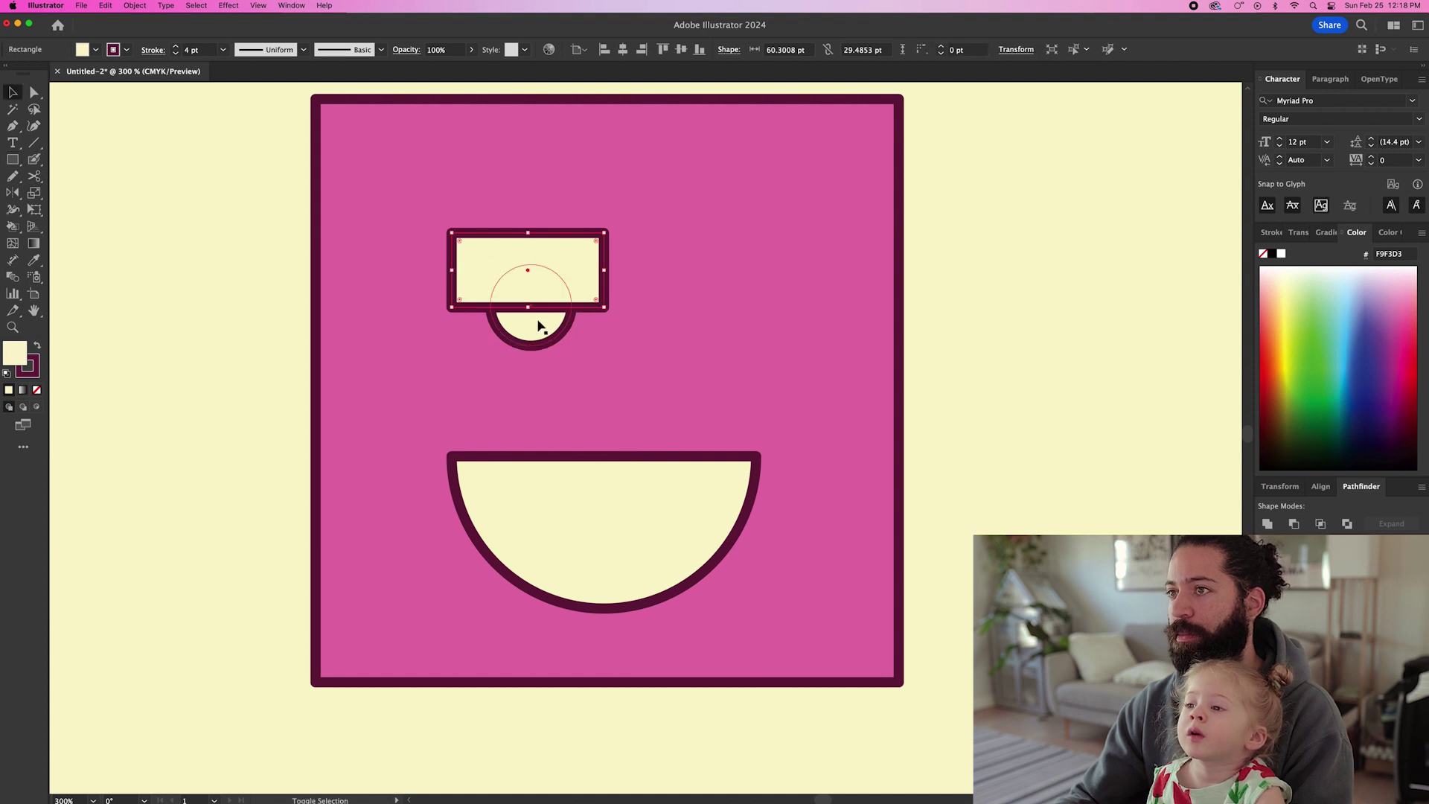
left_click(542, 319, "shift")
left_click(1321, 523)
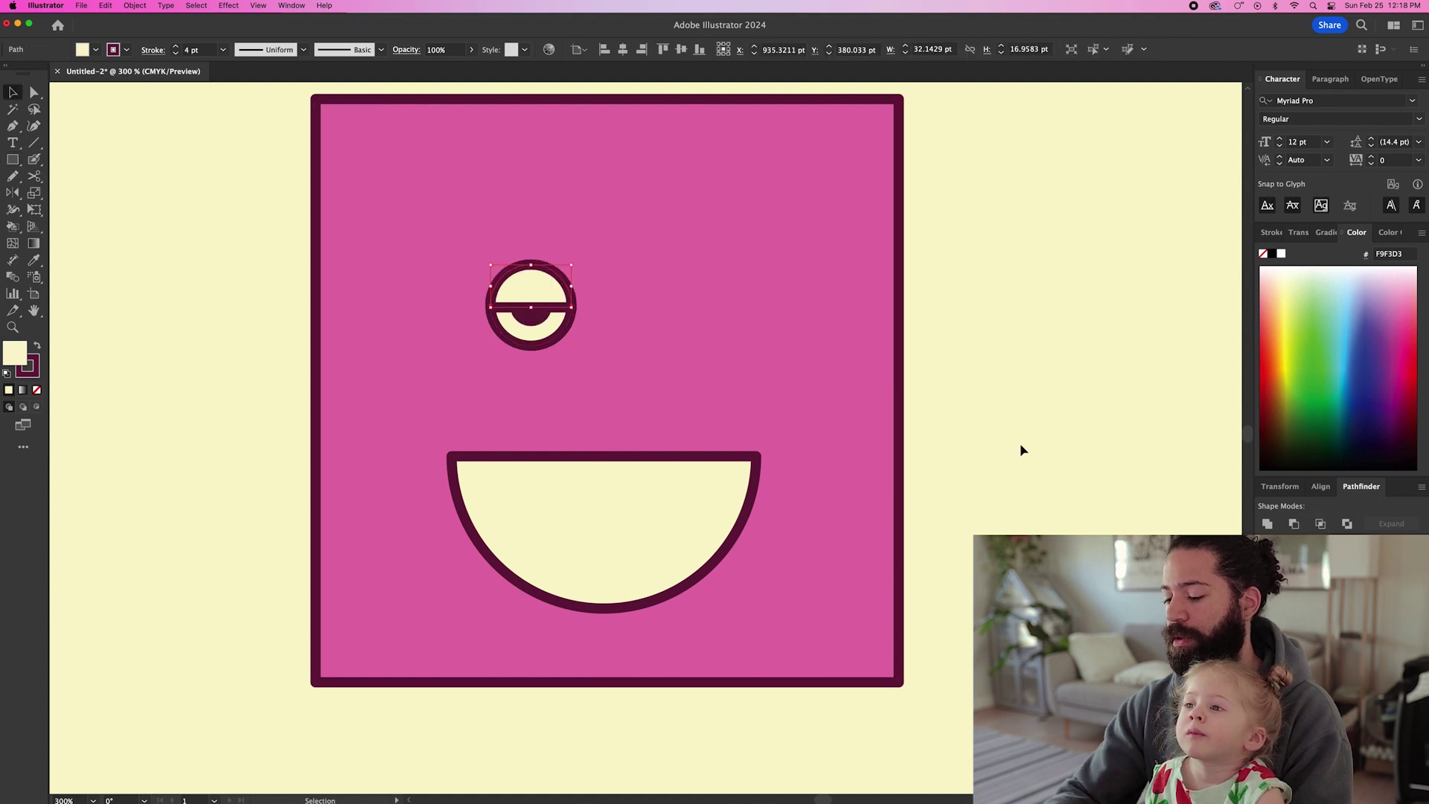
key("i")
left_click(887, 385)
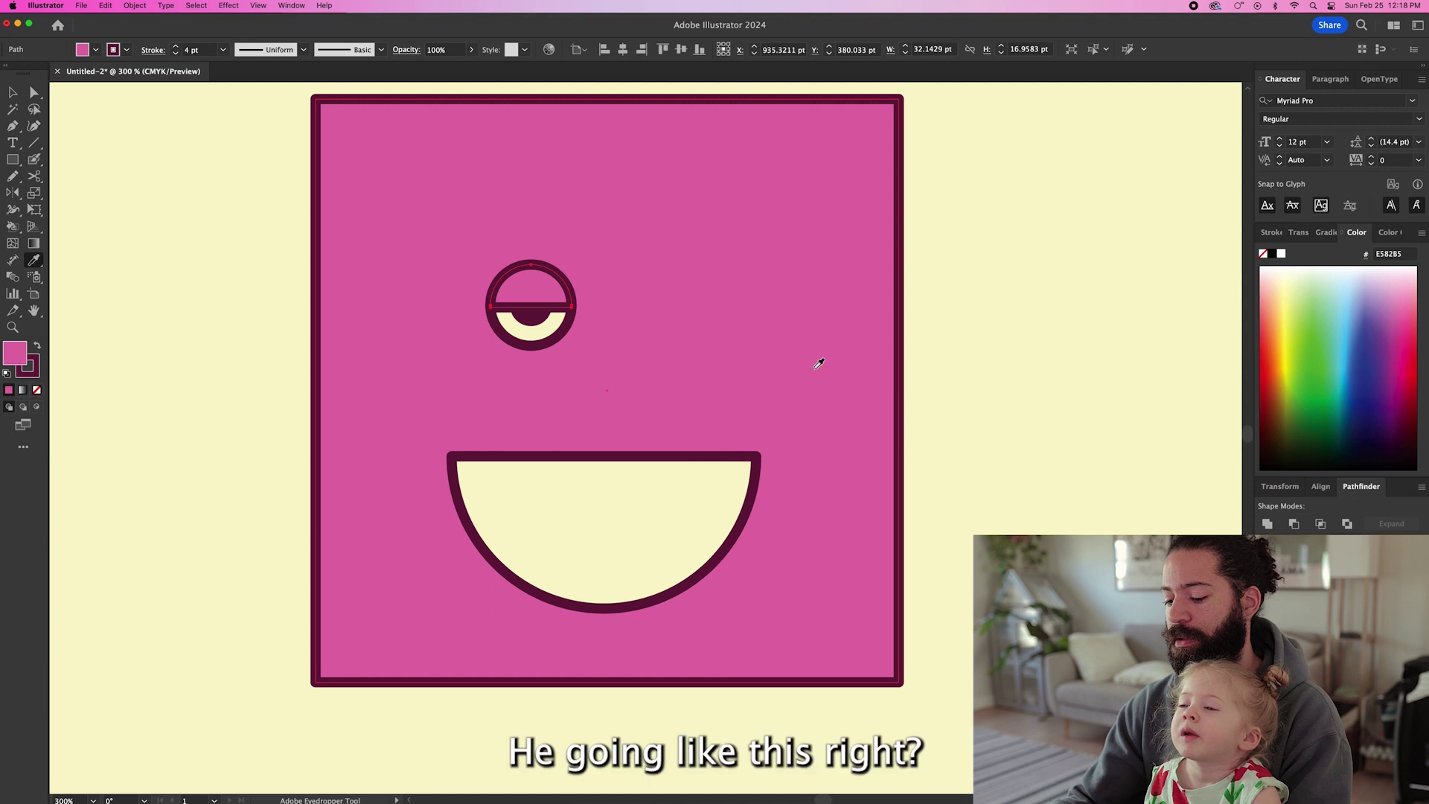
Step: Duplicate the complete eye and arrange four eyes in a diamond pattern above the mouth
key("v")
left_click(542, 329, "shift")
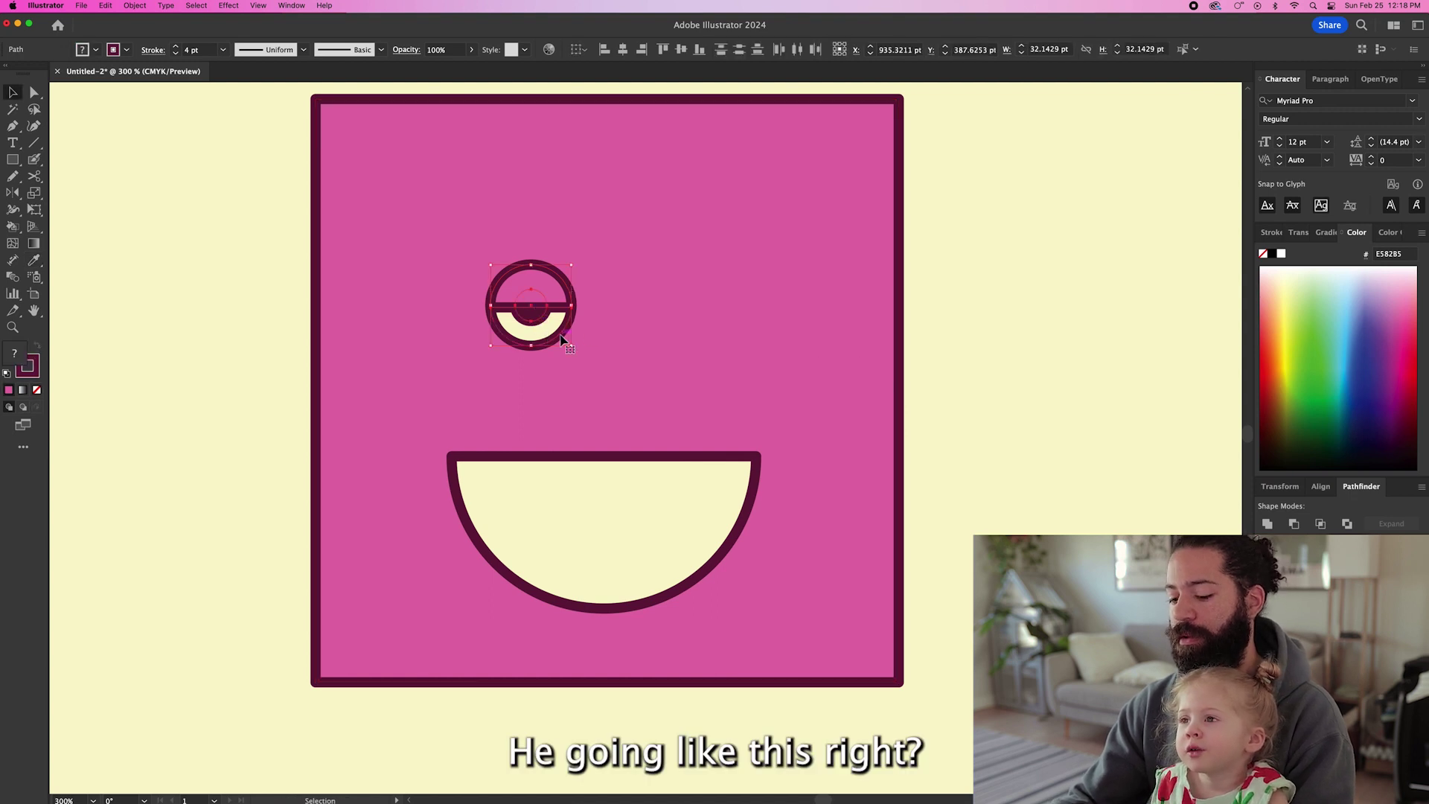
left_click(1021, 351)
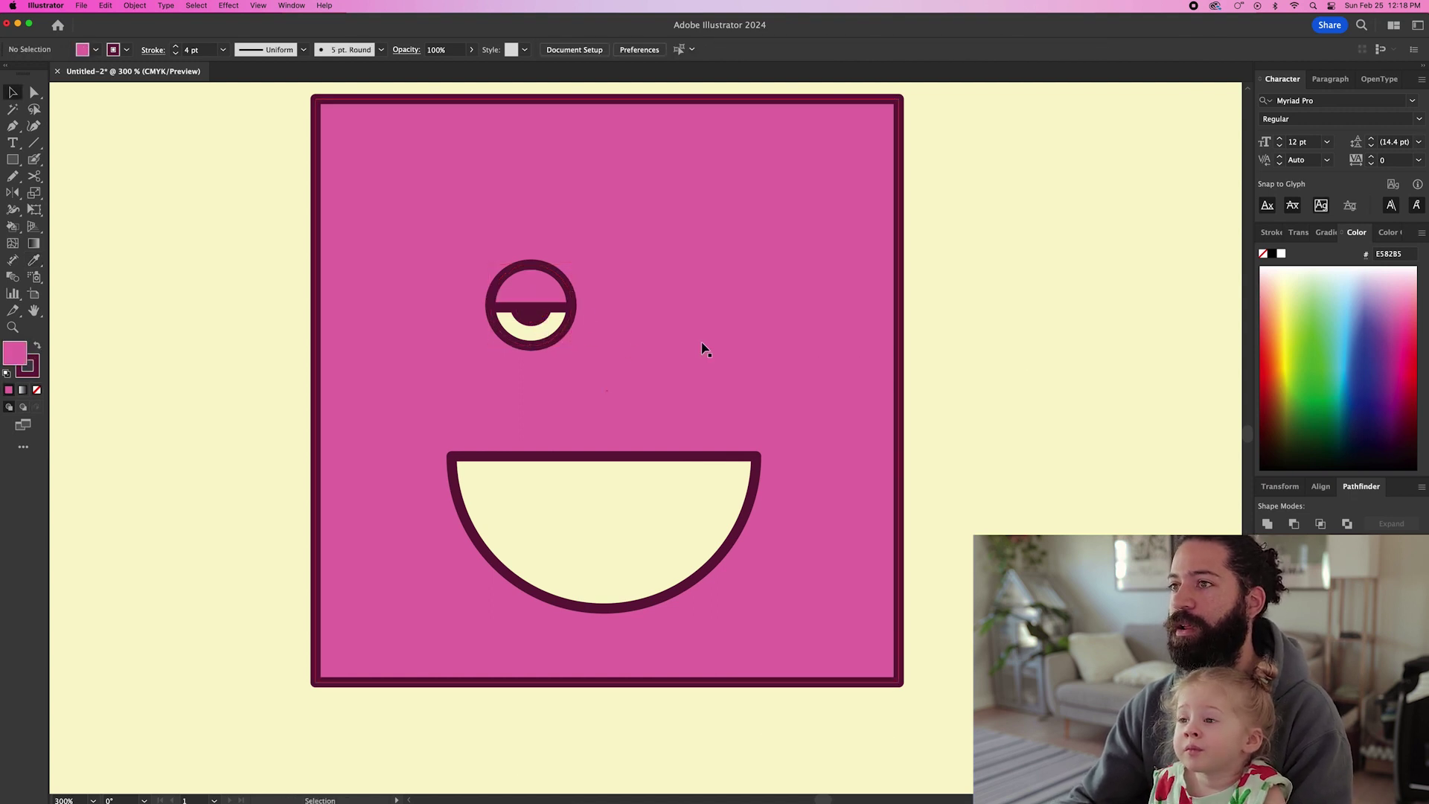
left_click_drag(541, 305, 642, 383)
left_click(1057, 376)
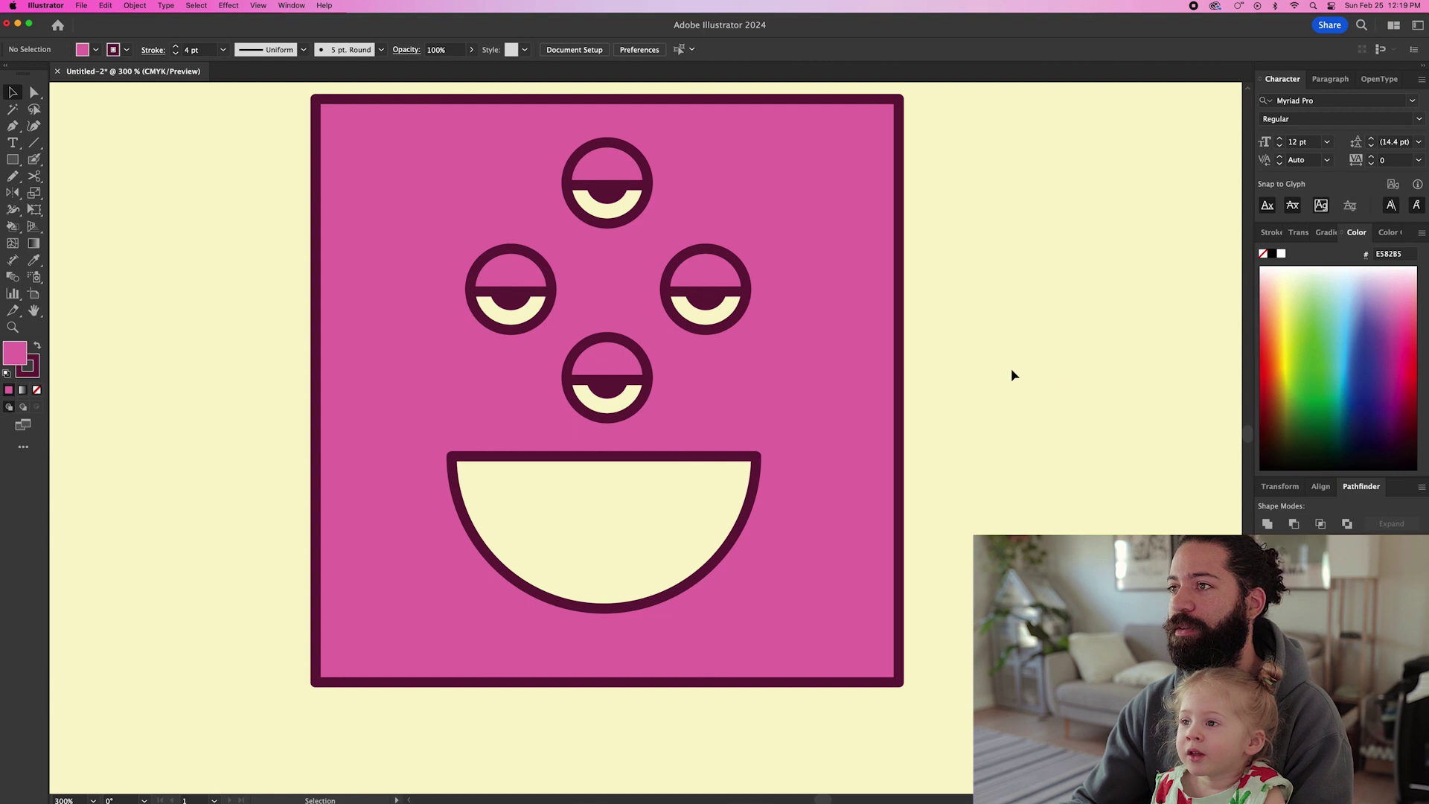
Step: Draw a circle about 2.3 pt across on the right eye's pupil as a highlight and fill it with the eye's cream, without a stroke
key("l")
scroll(710, 303, "up", 5)
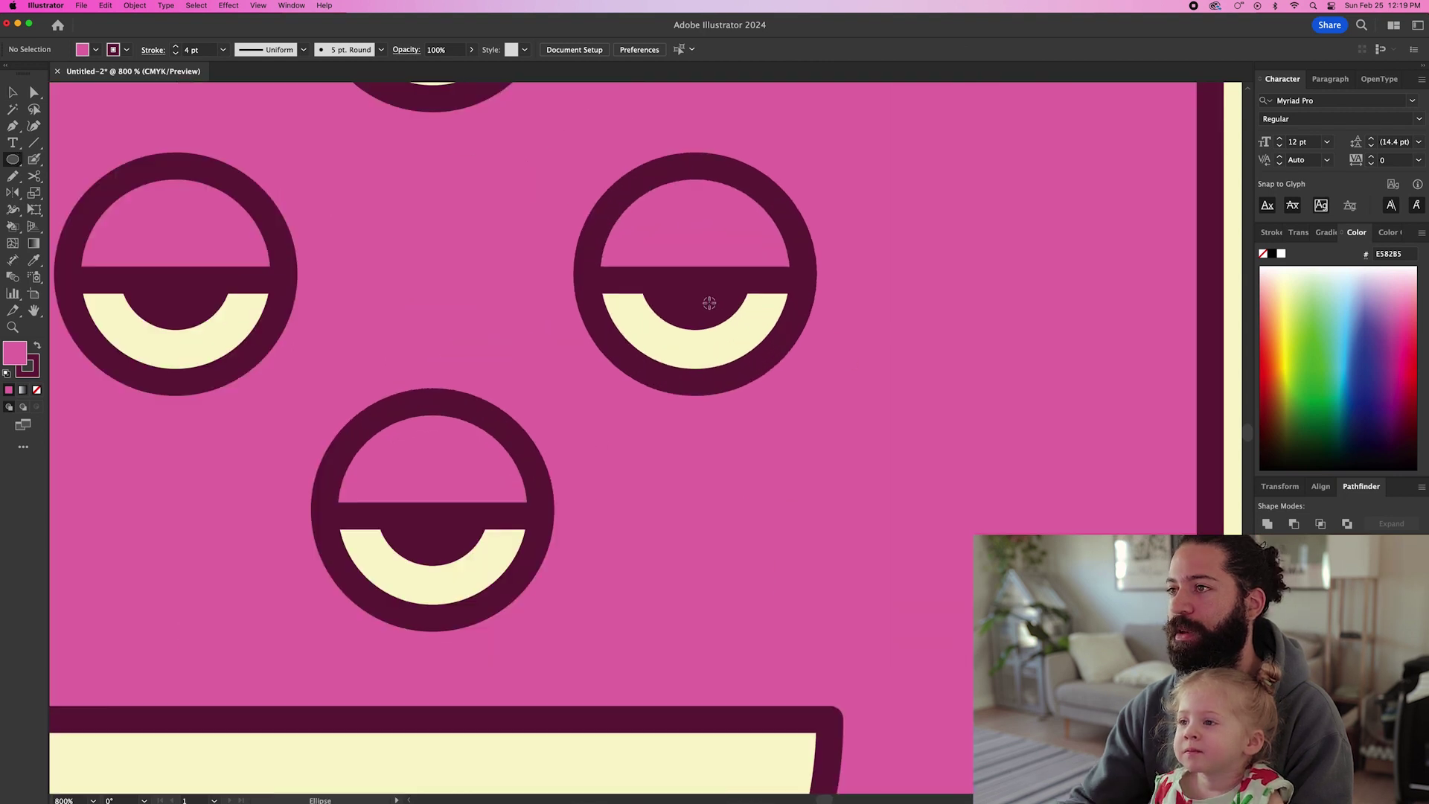
left_click_drag(709, 302, 718, 311)
key("i")
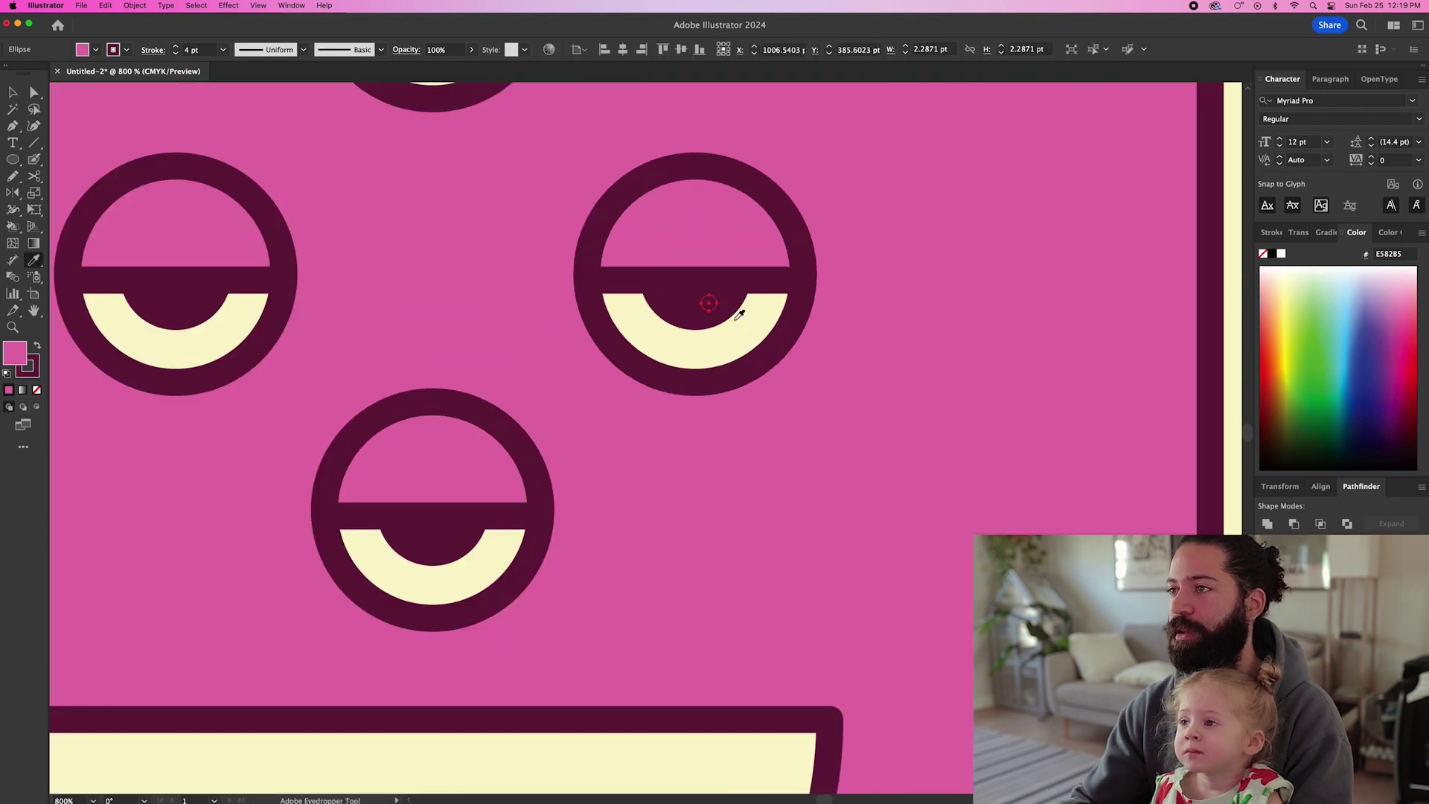
left_click(743, 321)
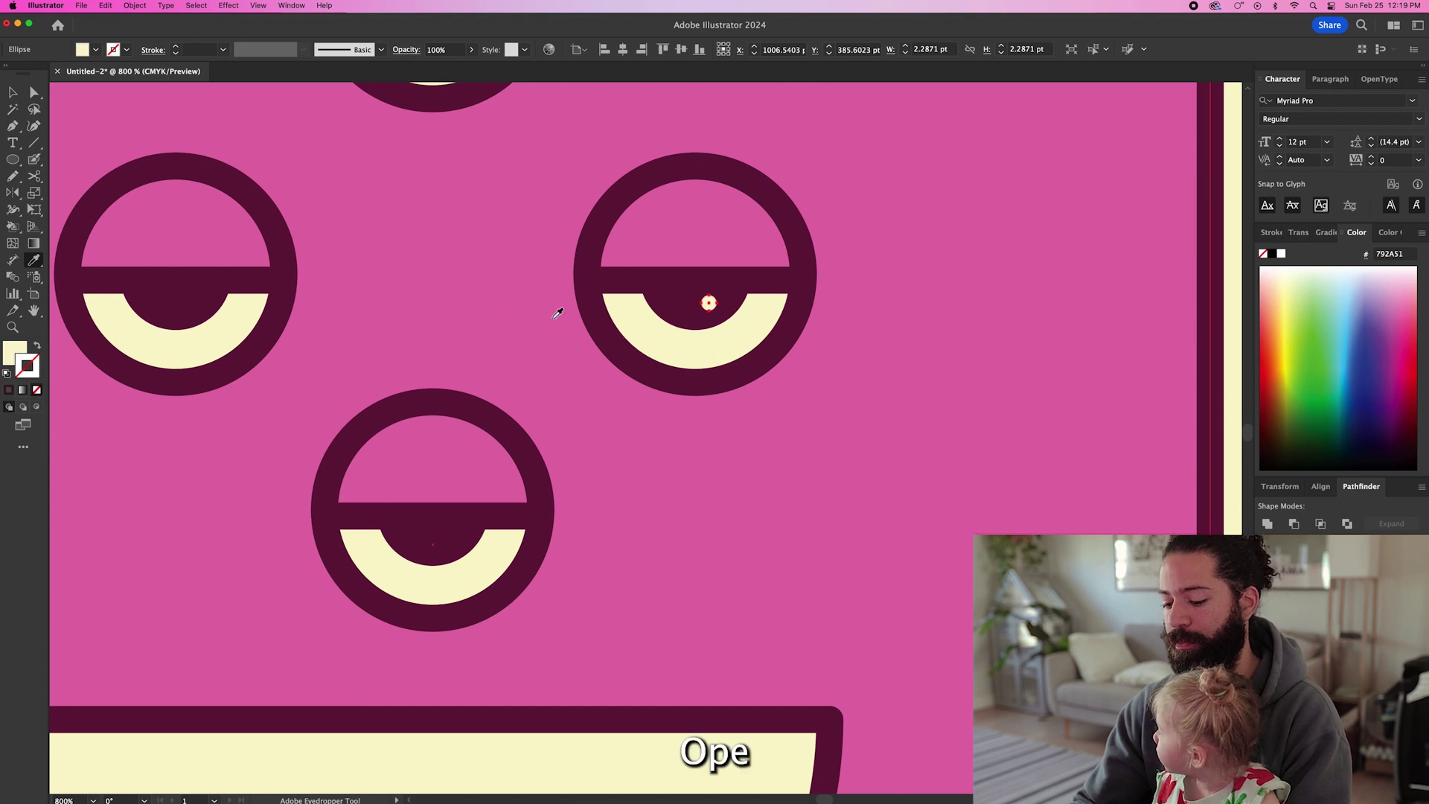
Step: Copy the pupil highlight onto the matching spot of the other three eyes' pupils
key("v")
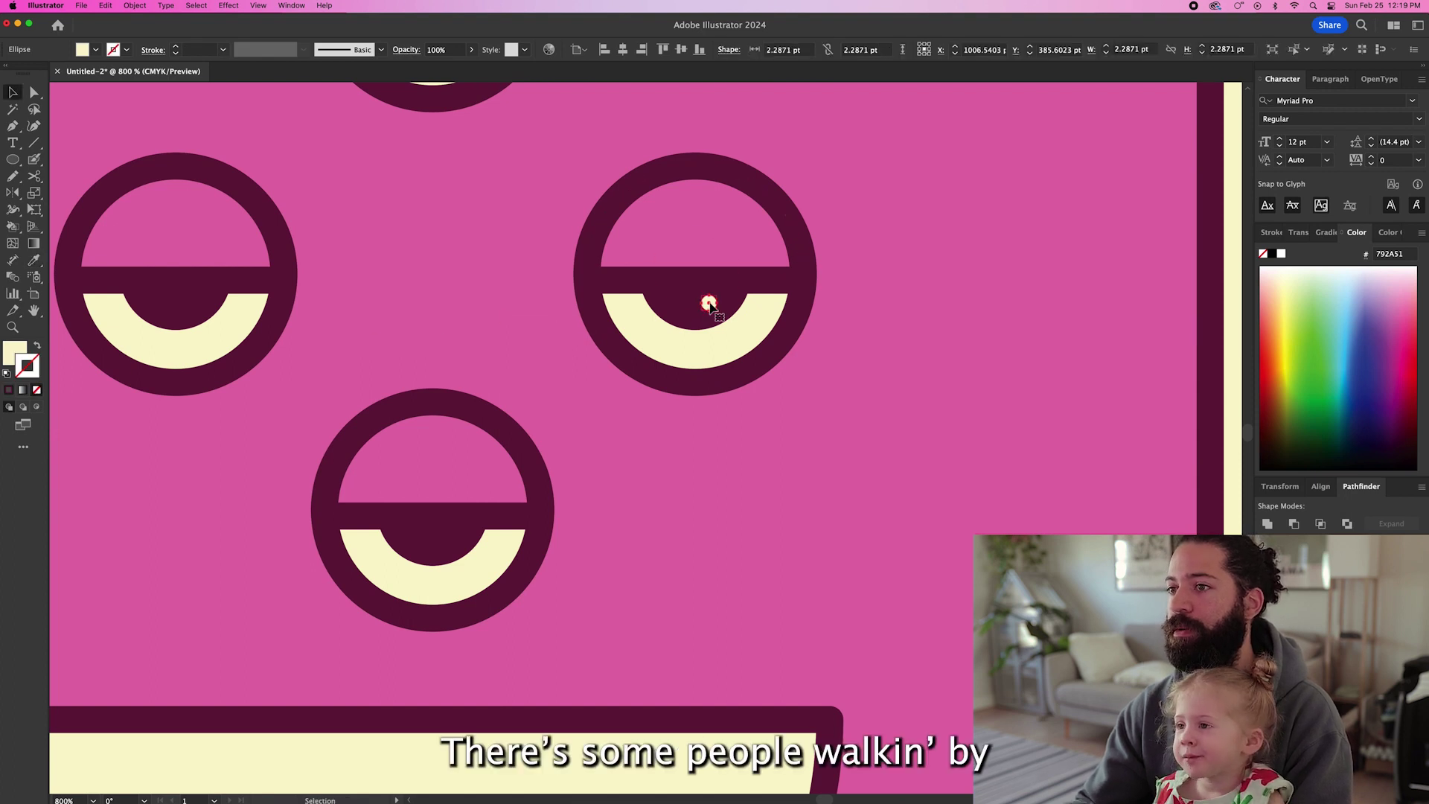
left_click_drag(709, 303, 193, 298)
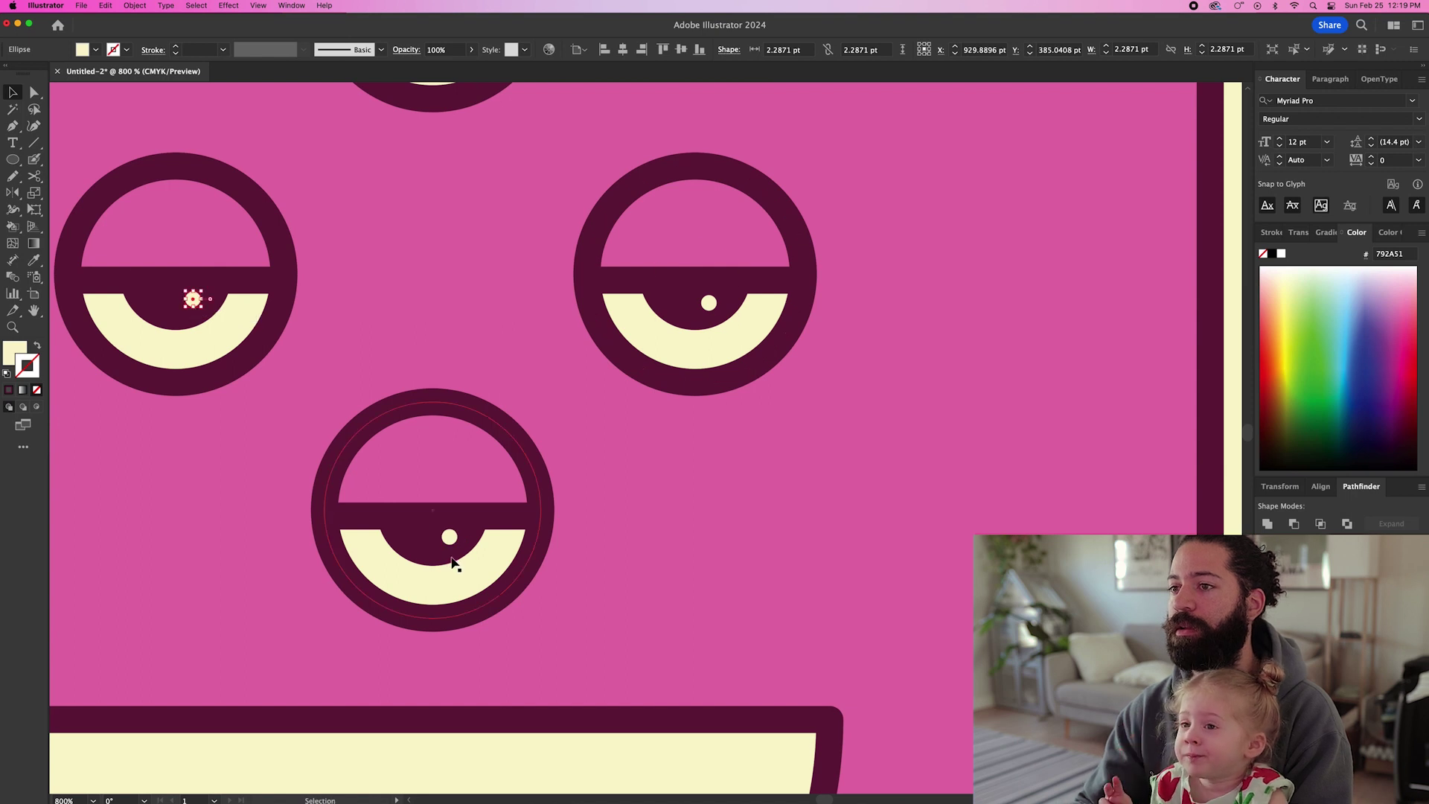
scroll(452, 562, "down", 3)
left_click_drag(451, 546, 453, 292)
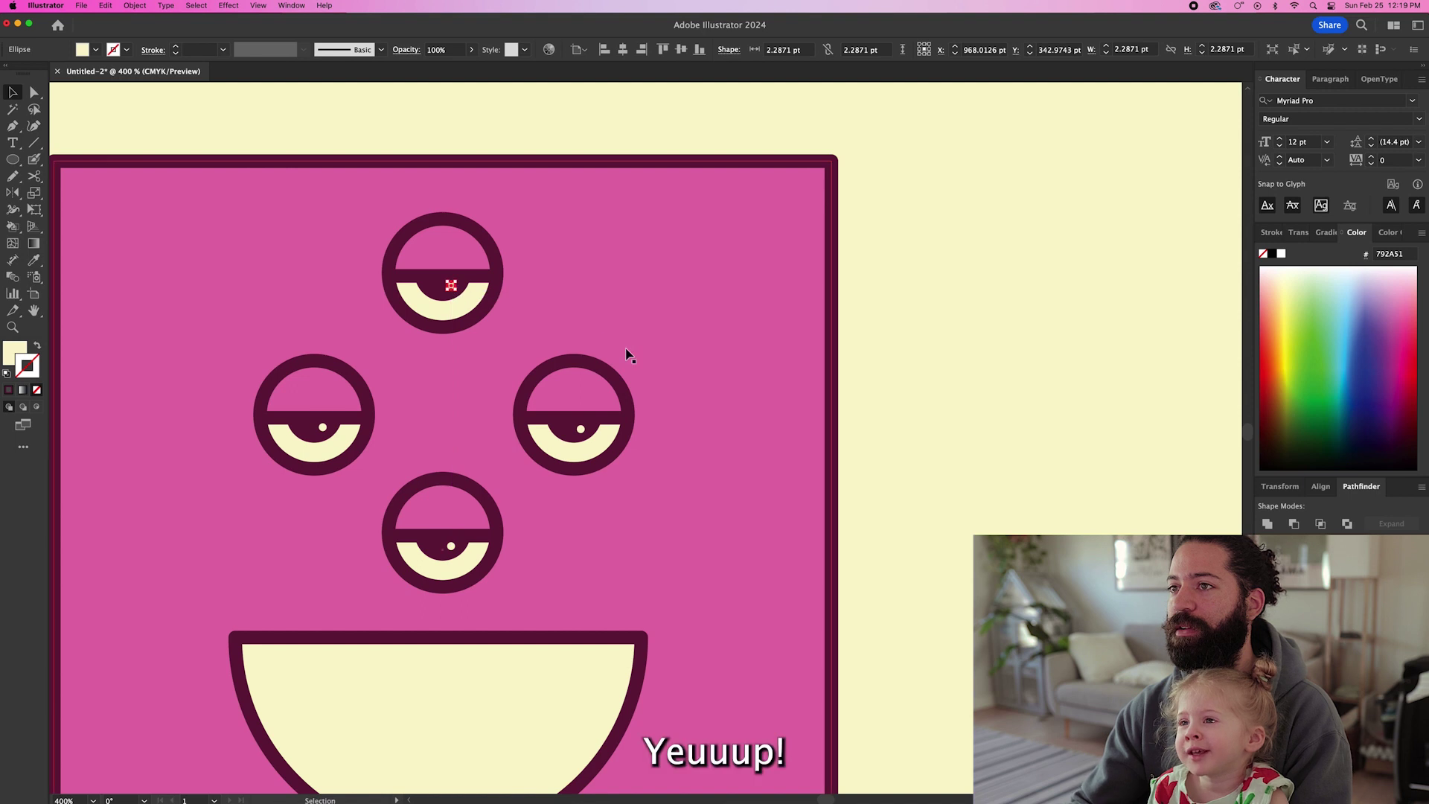
left_click(937, 315)
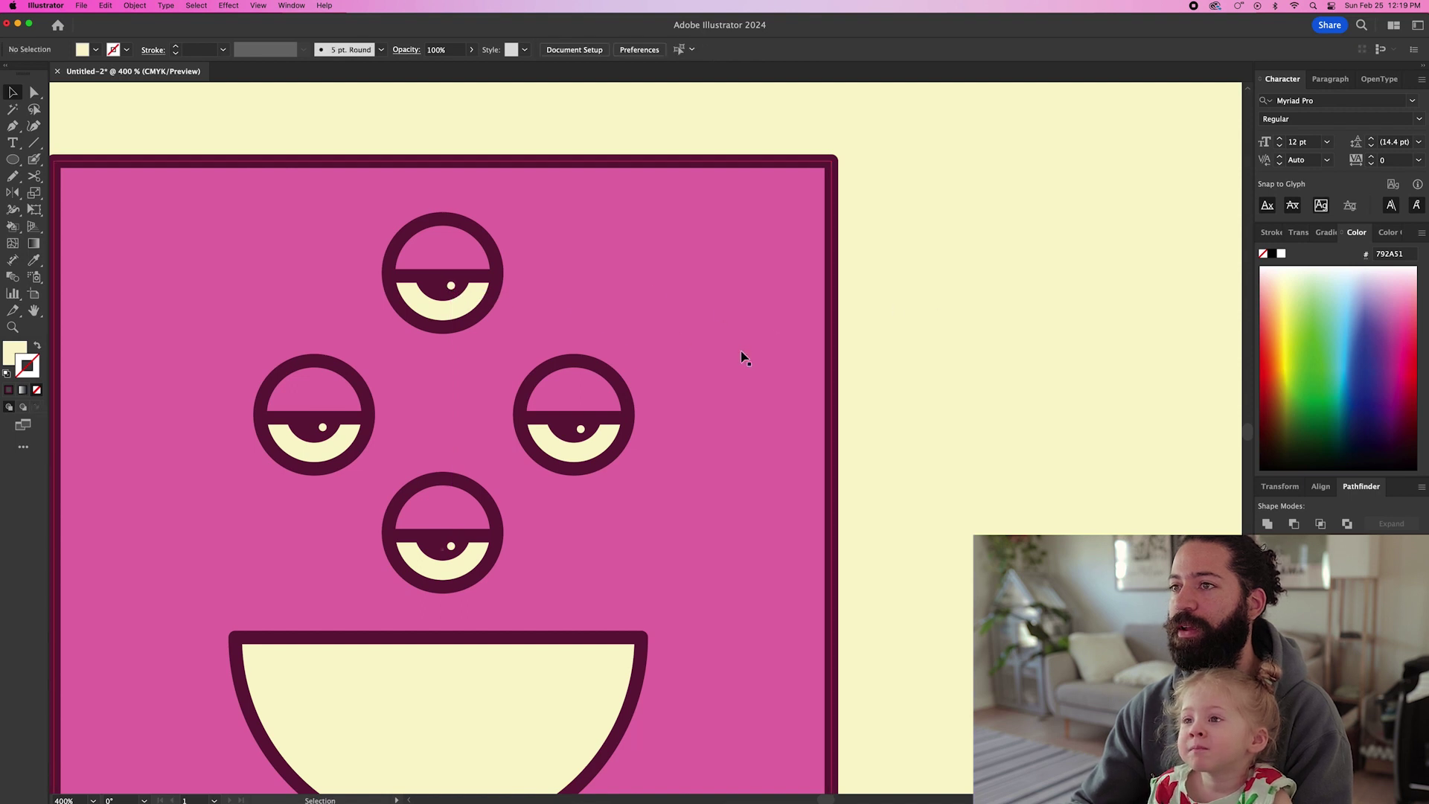
Step: Move the lowest eye, with its highlight, straight up by about 5 pt
scroll(944, 362, "down", 2)
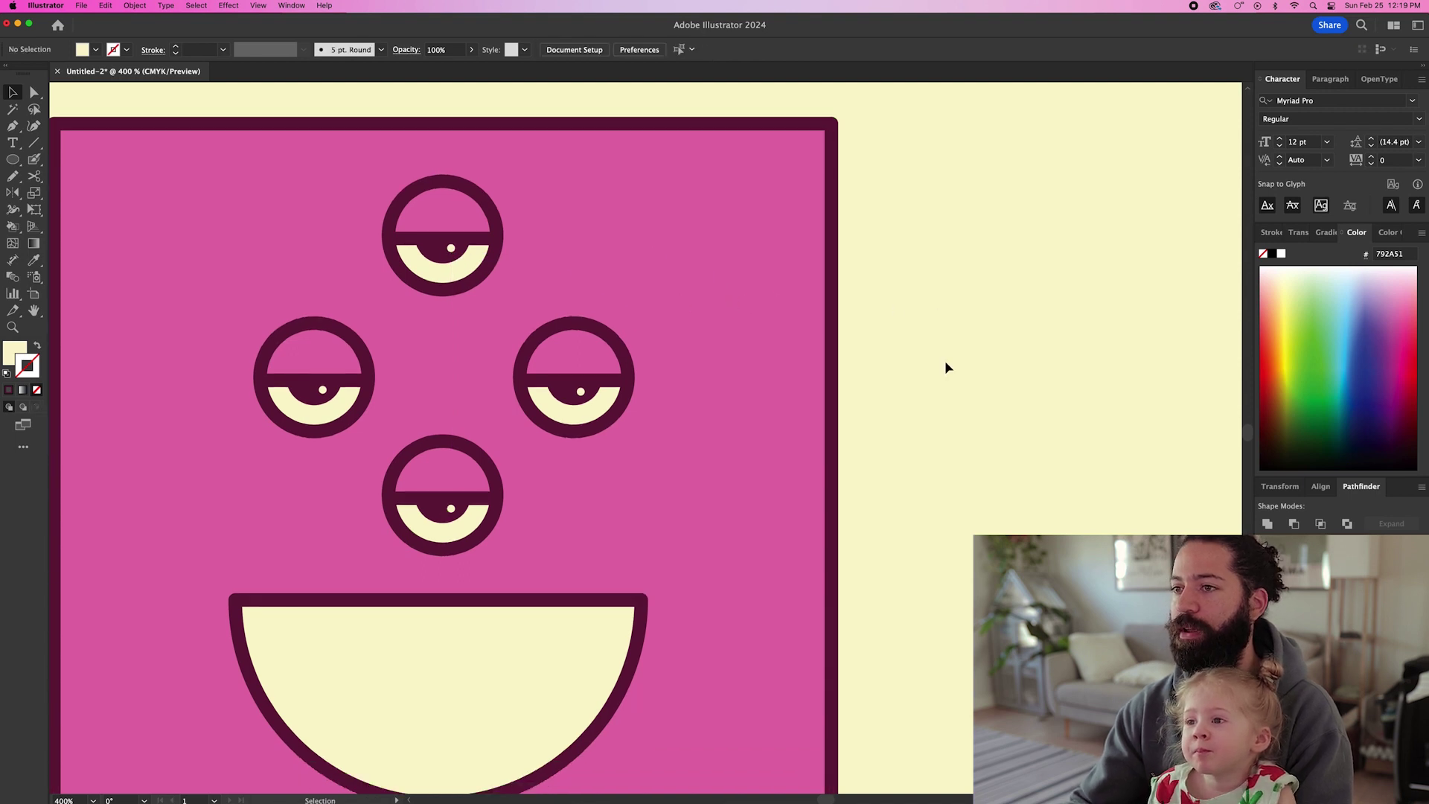
left_click(451, 509)
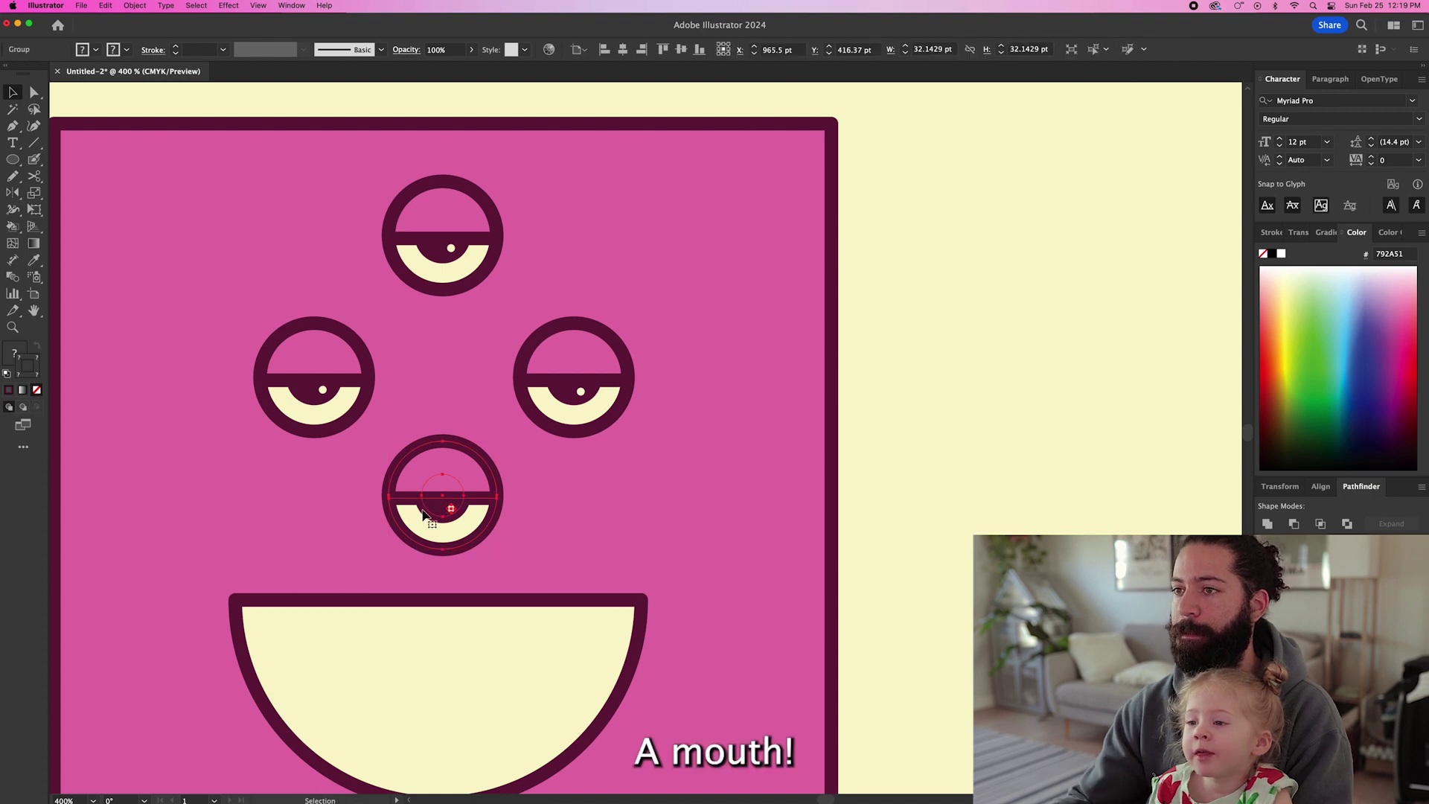
left_click_drag(458, 497, 459, 481)
Step: Fill the half-circle mouth with the dark plum sampled from the eye
scroll(469, 663, "down", 3)
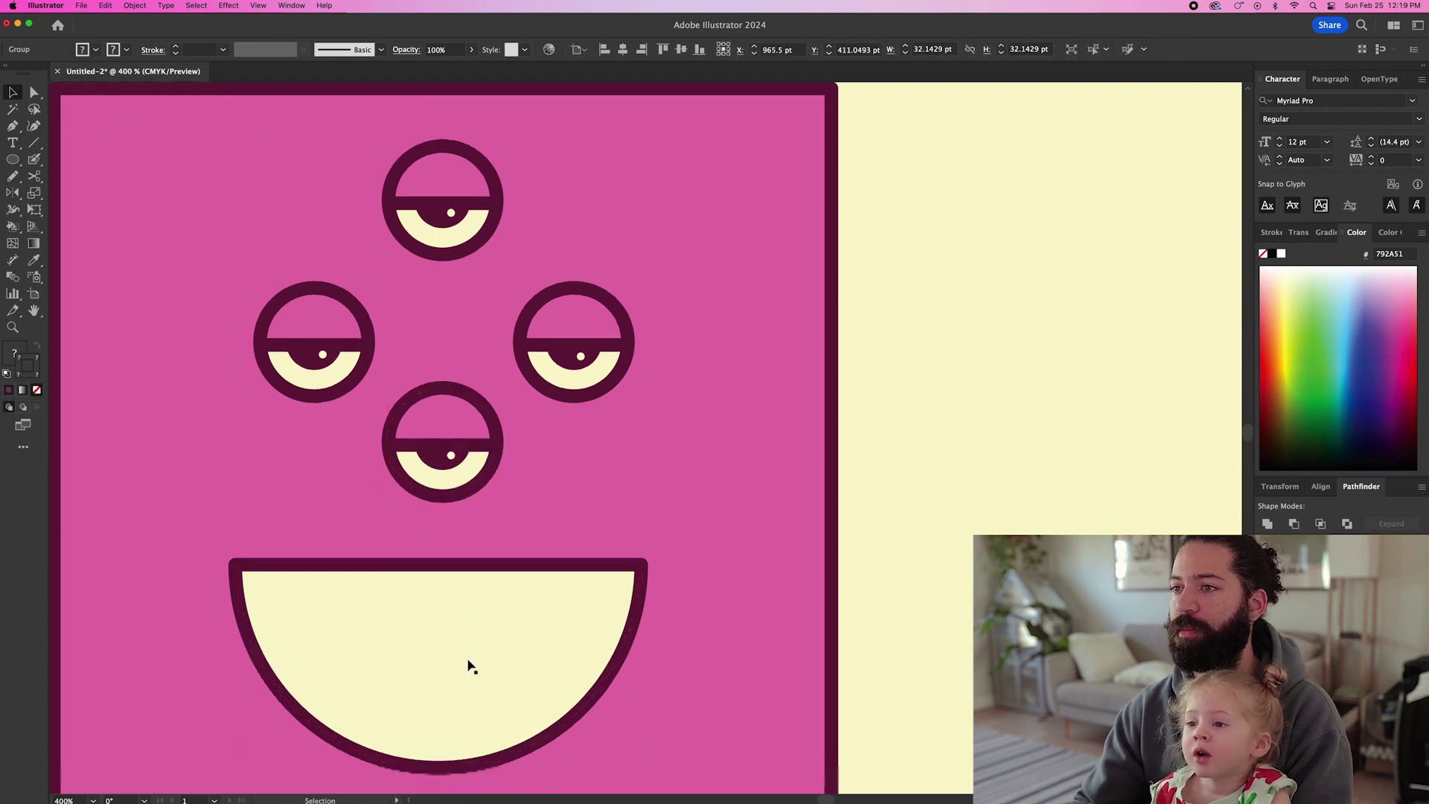
scroll(469, 664, "left", 3)
scroll(471, 665, "left", 1)
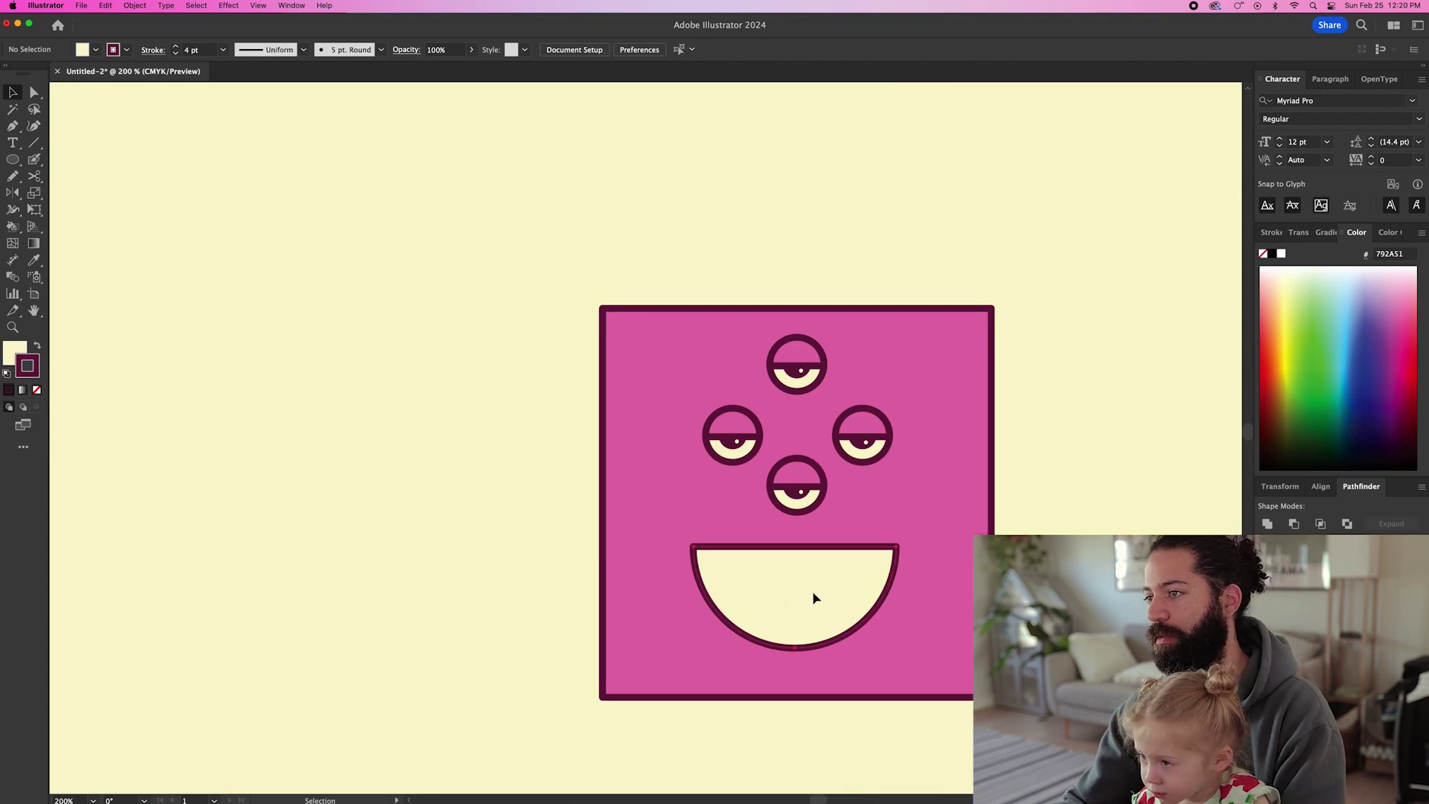
left_click(814, 597)
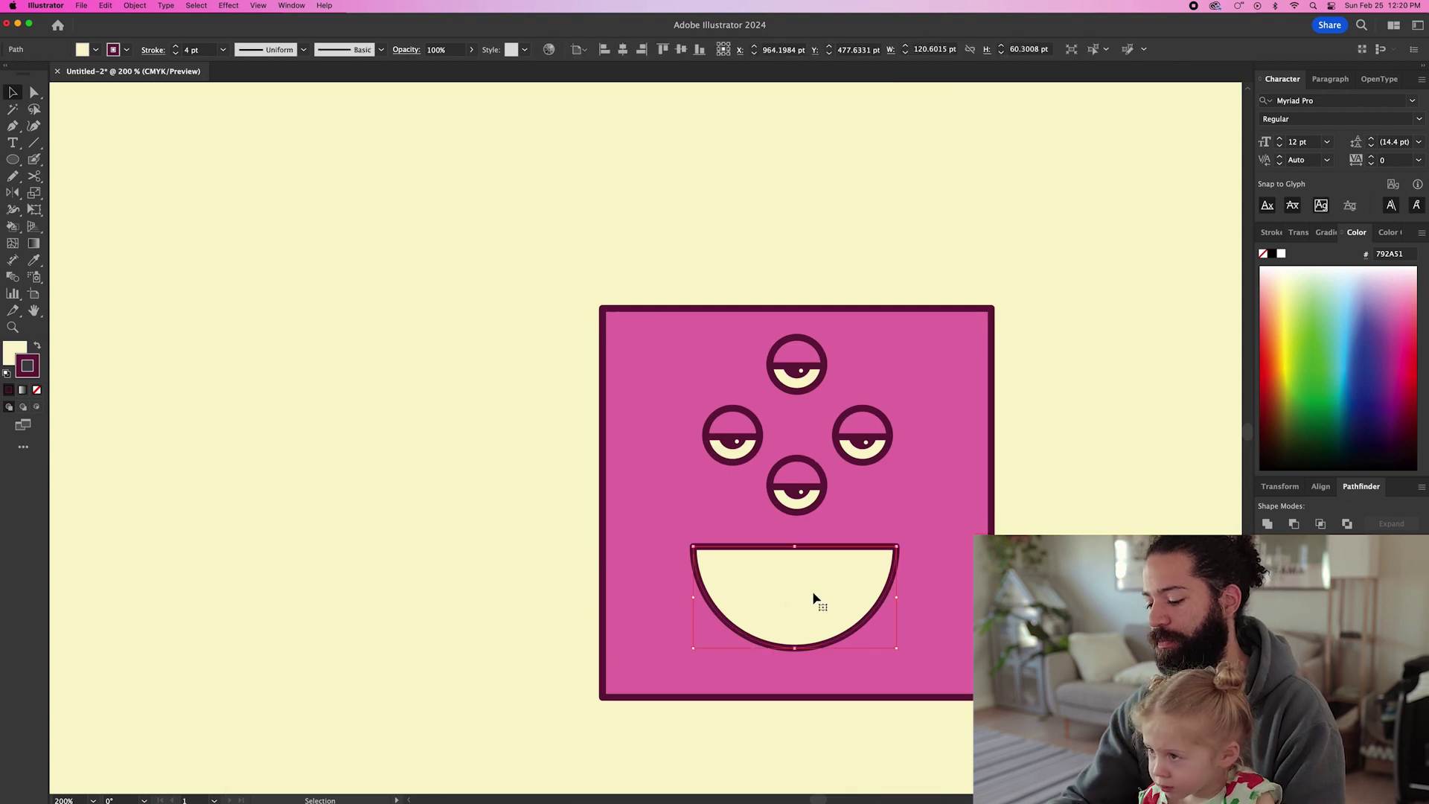
key("i")
left_click(793, 493)
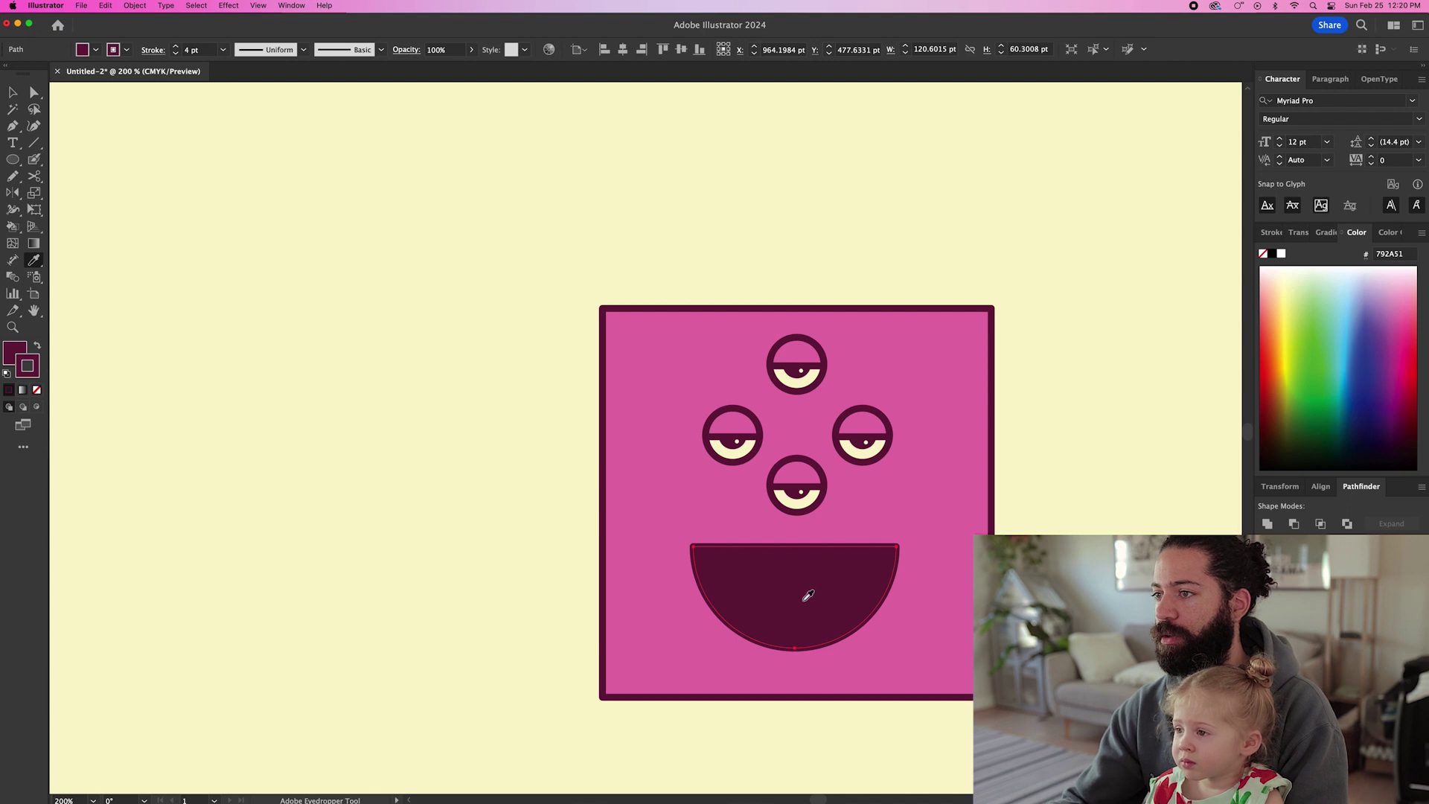
Step: Intersect a copy of the mouth with a rectangle about 170 × 36 pt over its upper part, and fill the resulting teeth with cream
scroll(714, 547, "right", 1)
key("m")
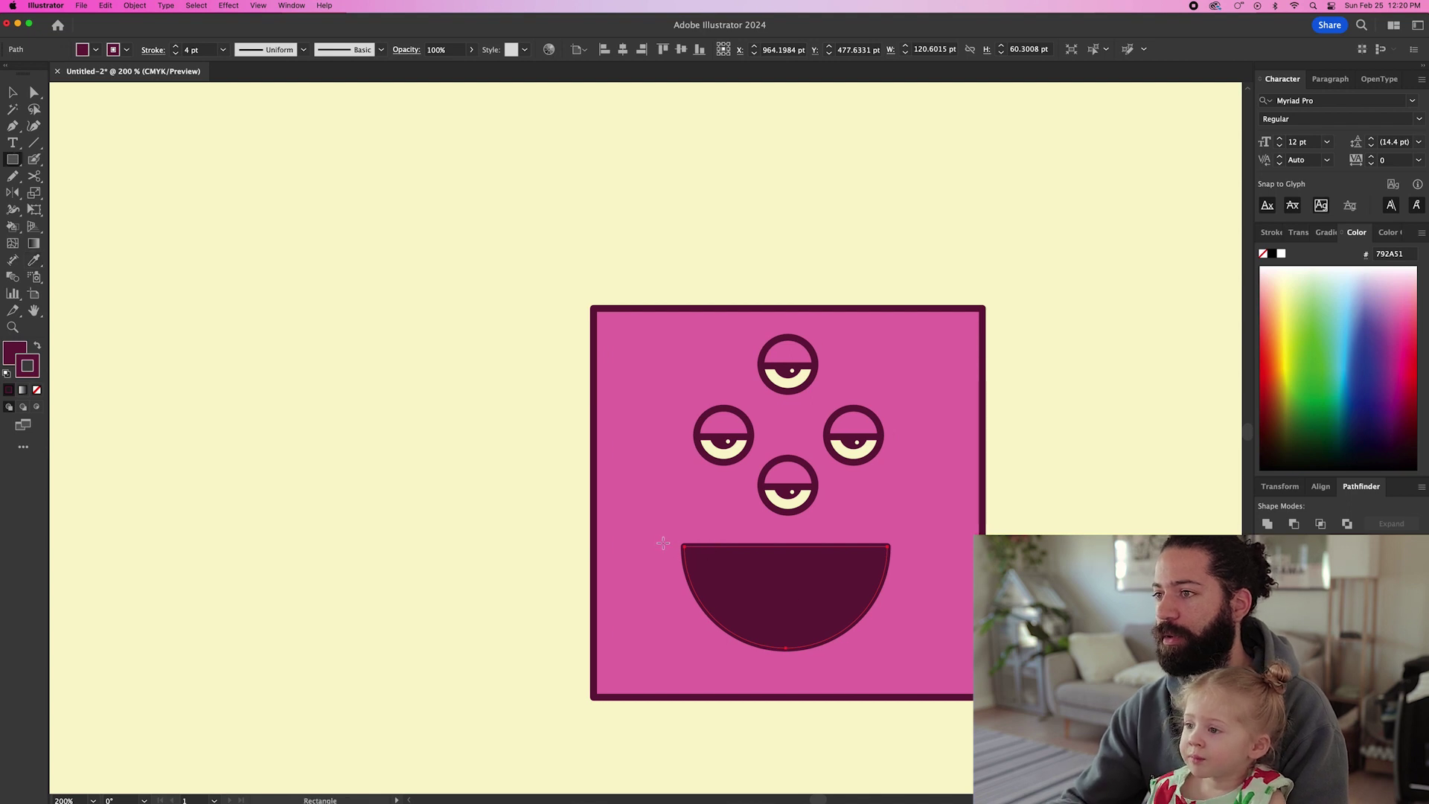
left_click_drag(661, 545, 949, 607)
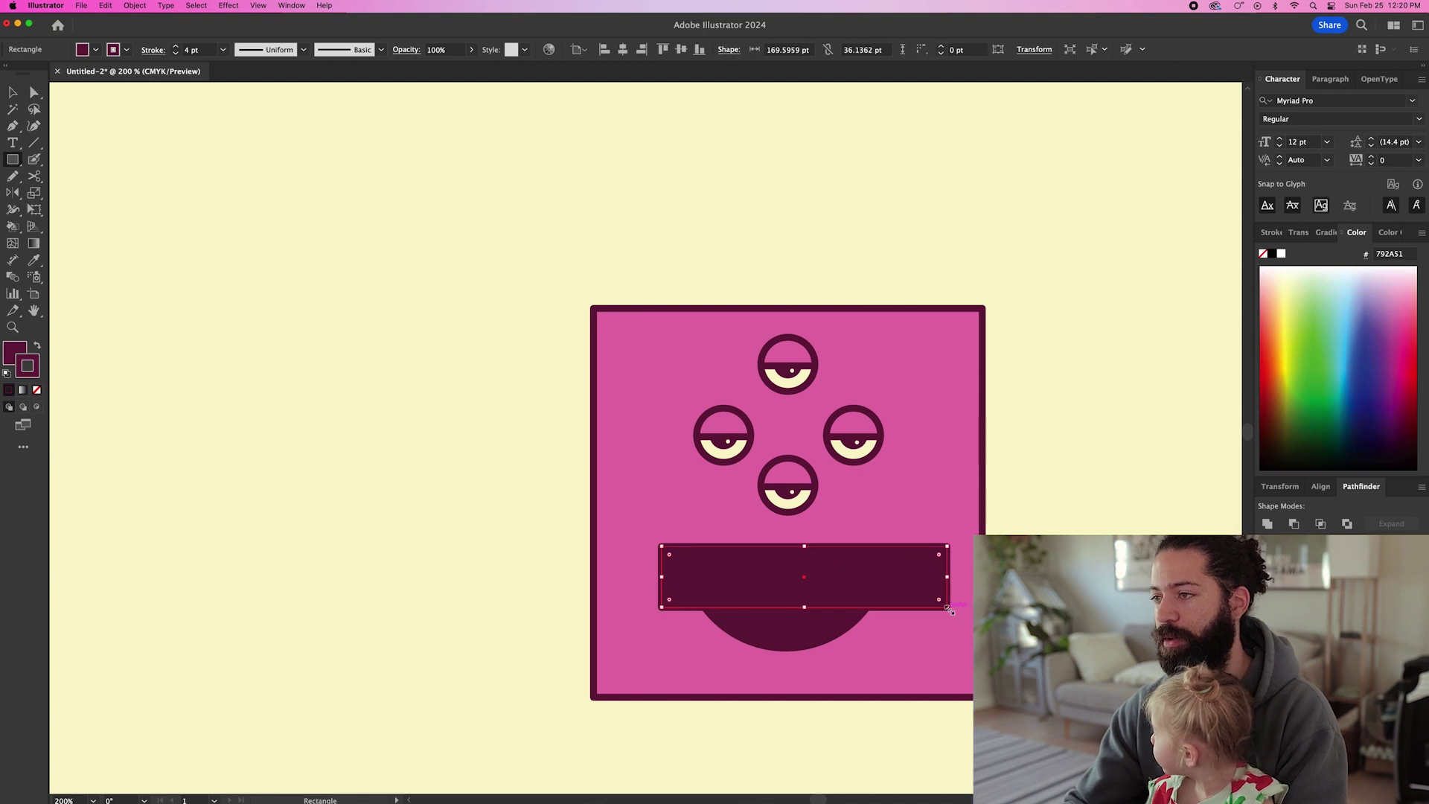
key("v")
left_click(817, 634, "shift")
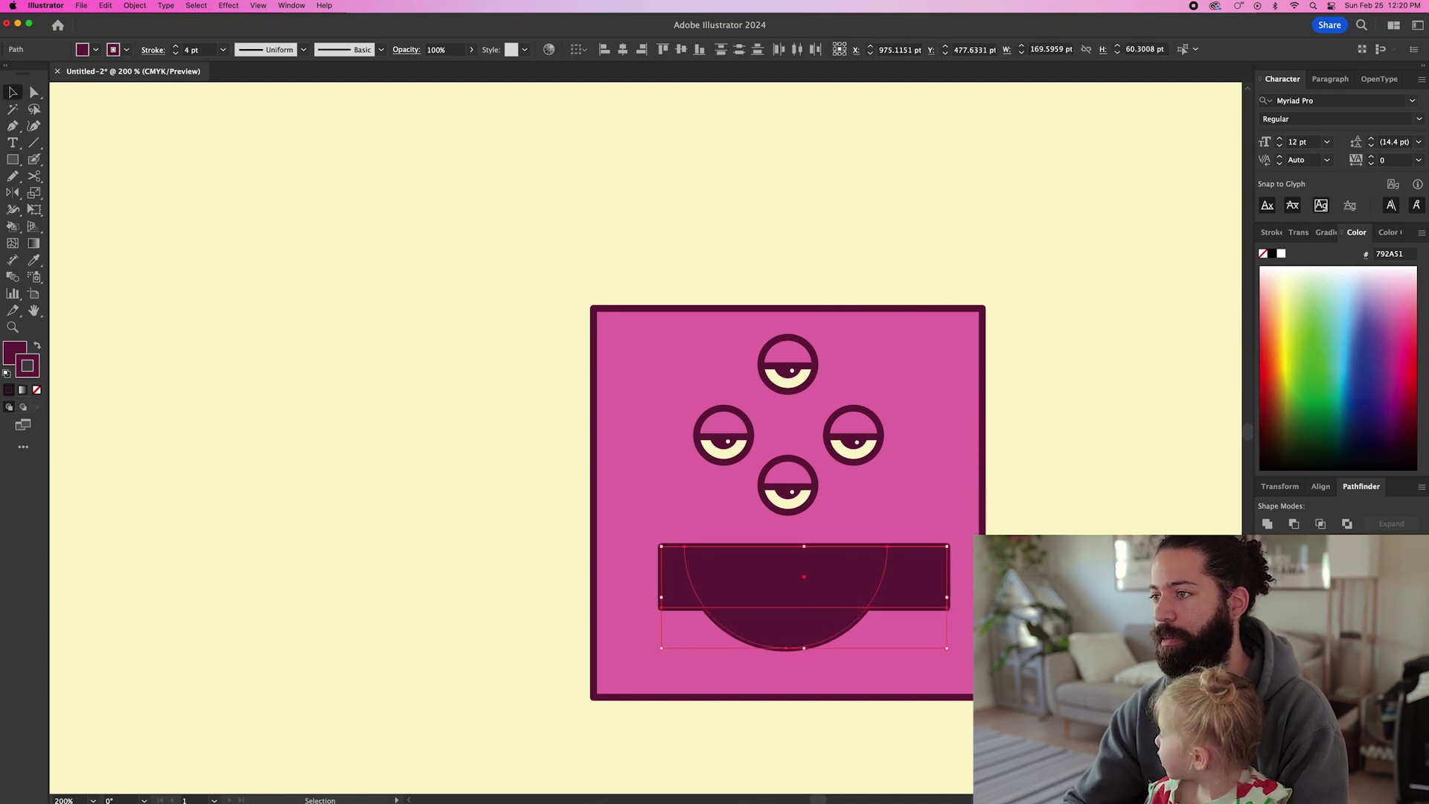
left_click(1042, 595)
left_click(823, 637)
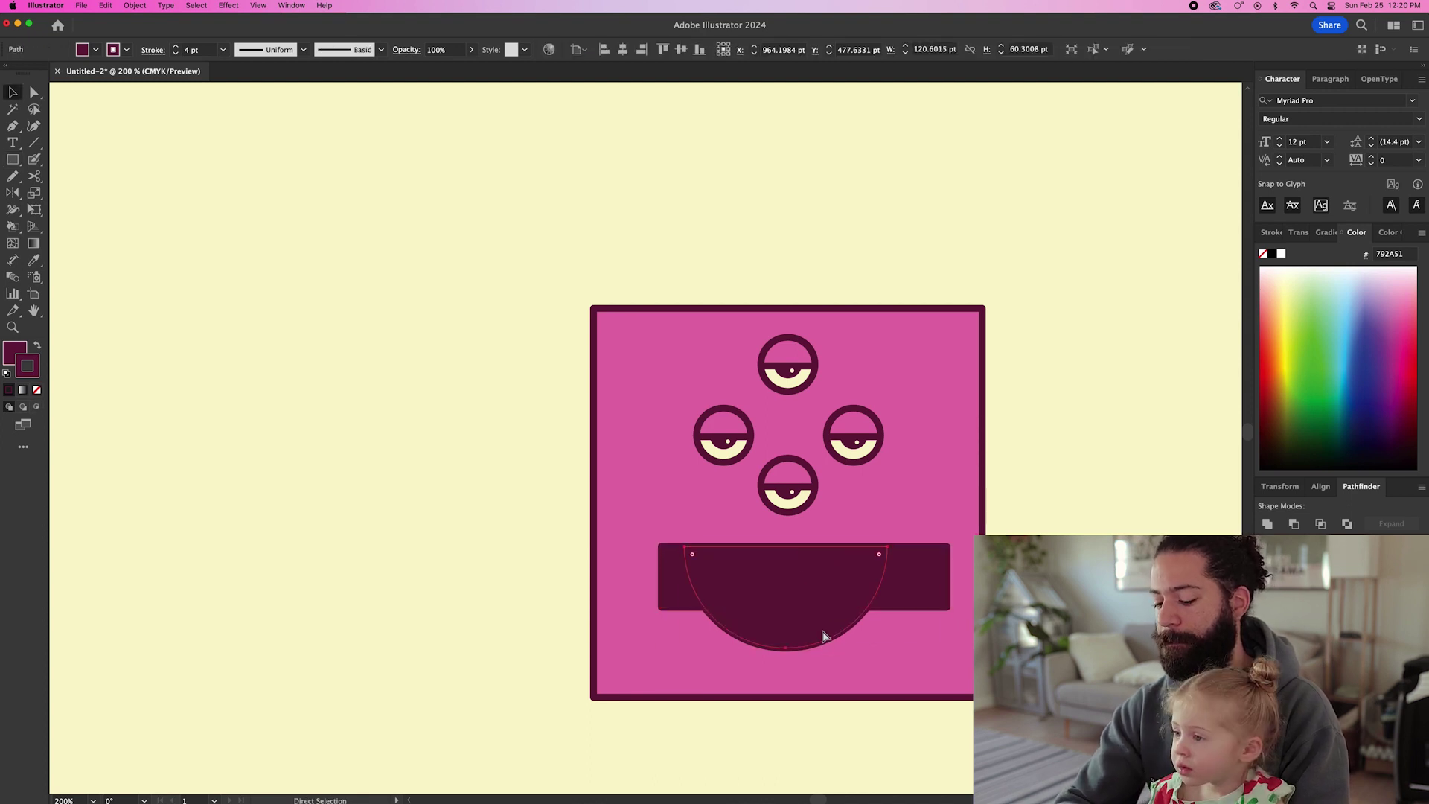
left_click(903, 599, "shift")
left_click(1321, 524)
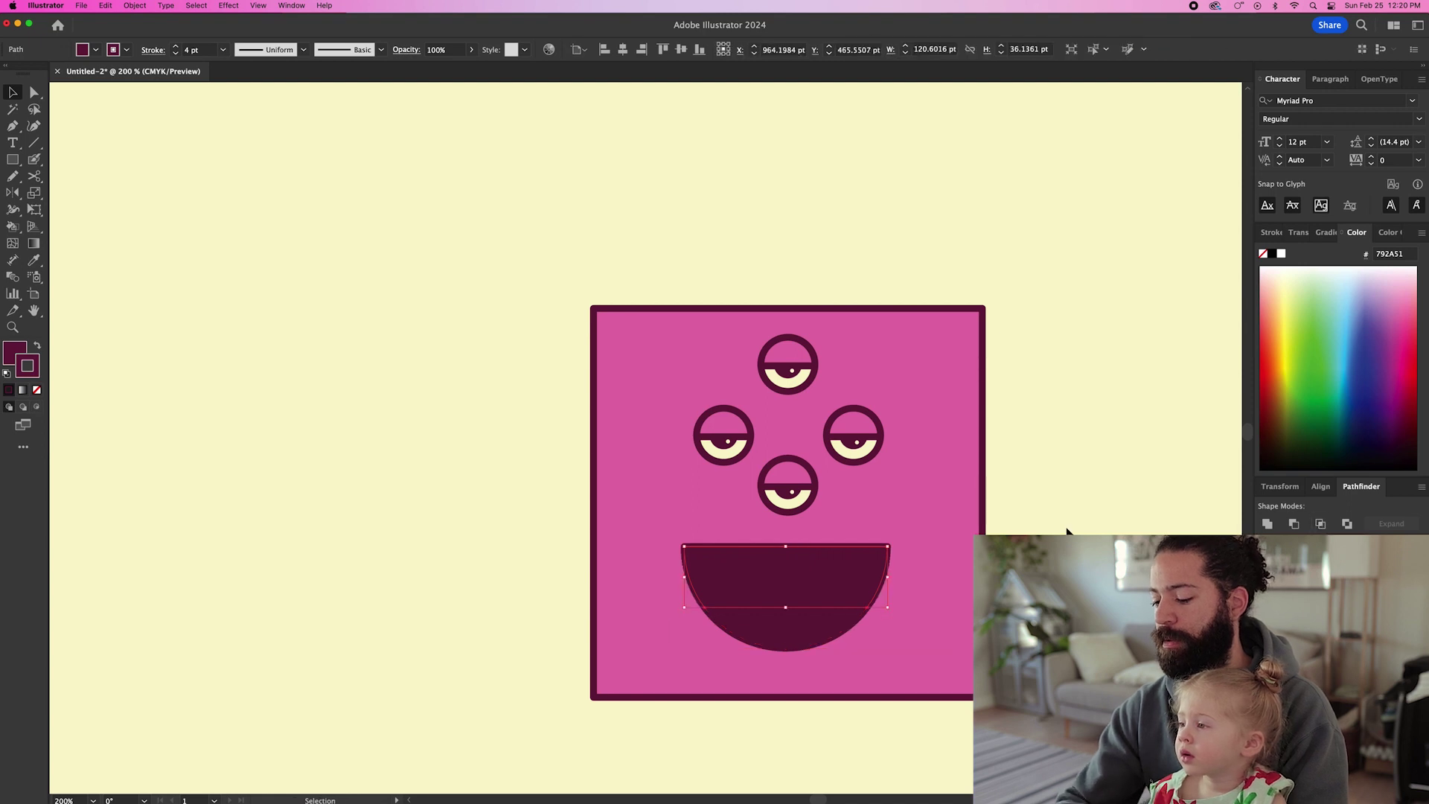
key("i")
left_click(802, 500)
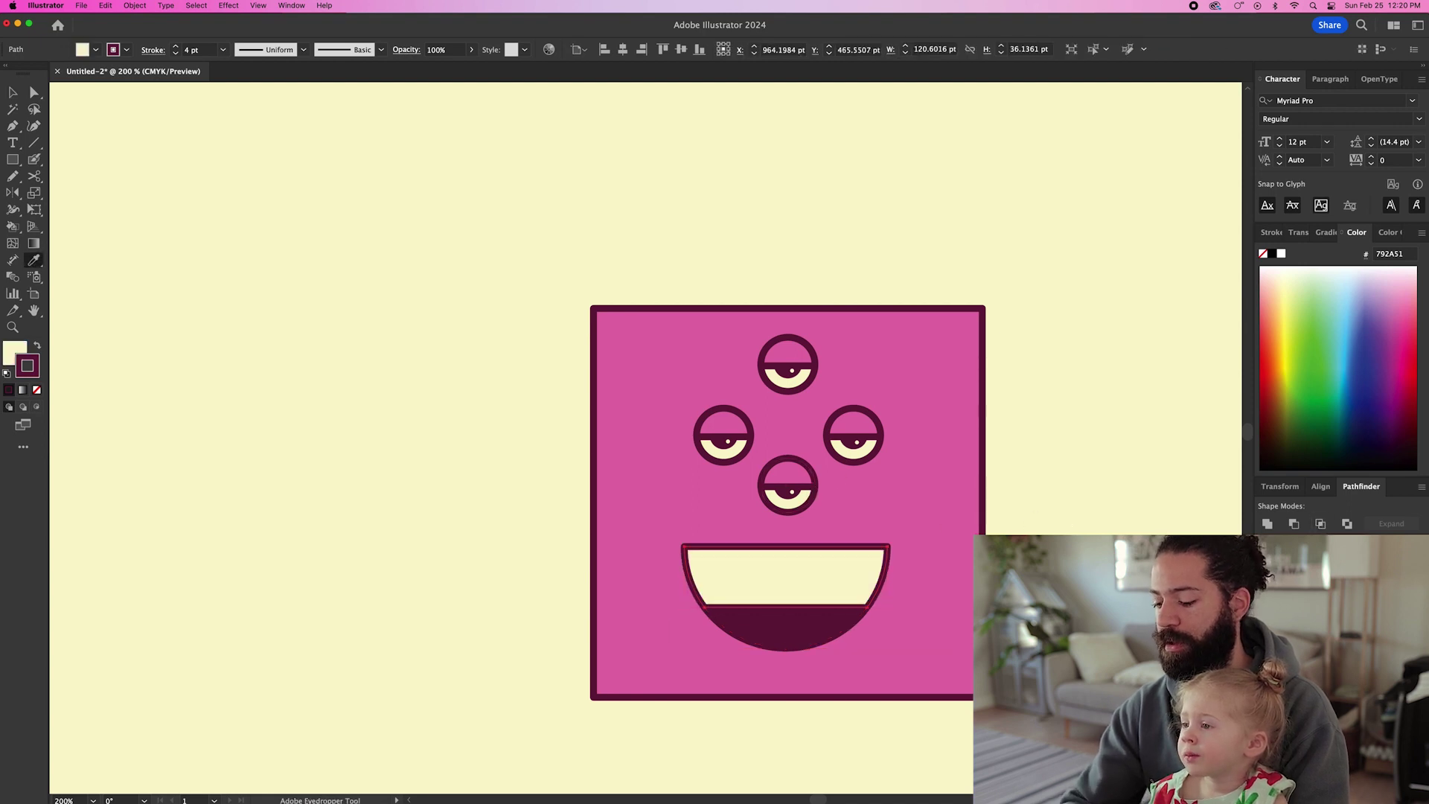
Step: Sketch a two-humped tongue about 74 × 20 pt with the Pencil tool in the lower mouth and fill it with the red swatch
key("n")
key("super+shift+a")
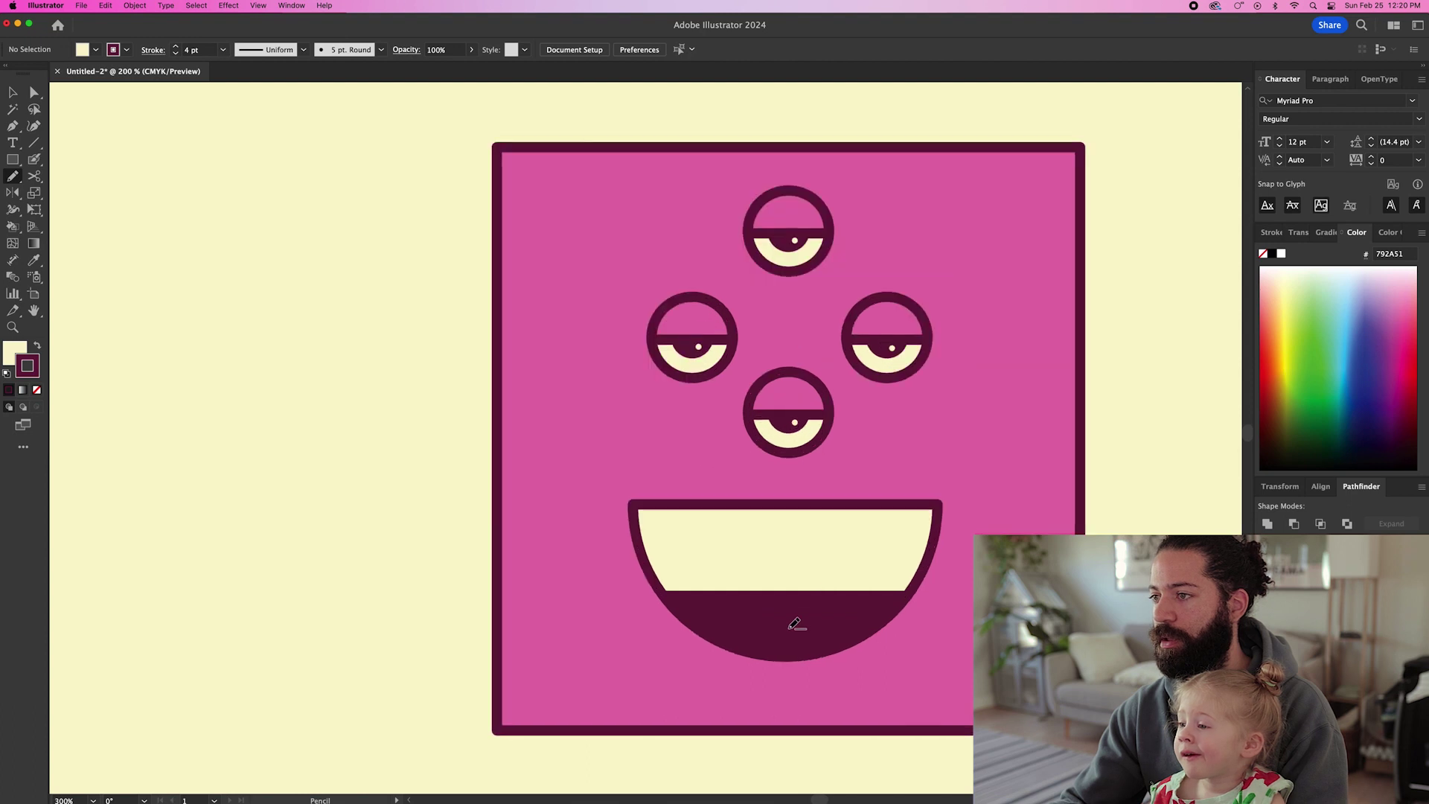
scroll(788, 629, "up", 1)
left_click_drag(764, 617, 774, 624)
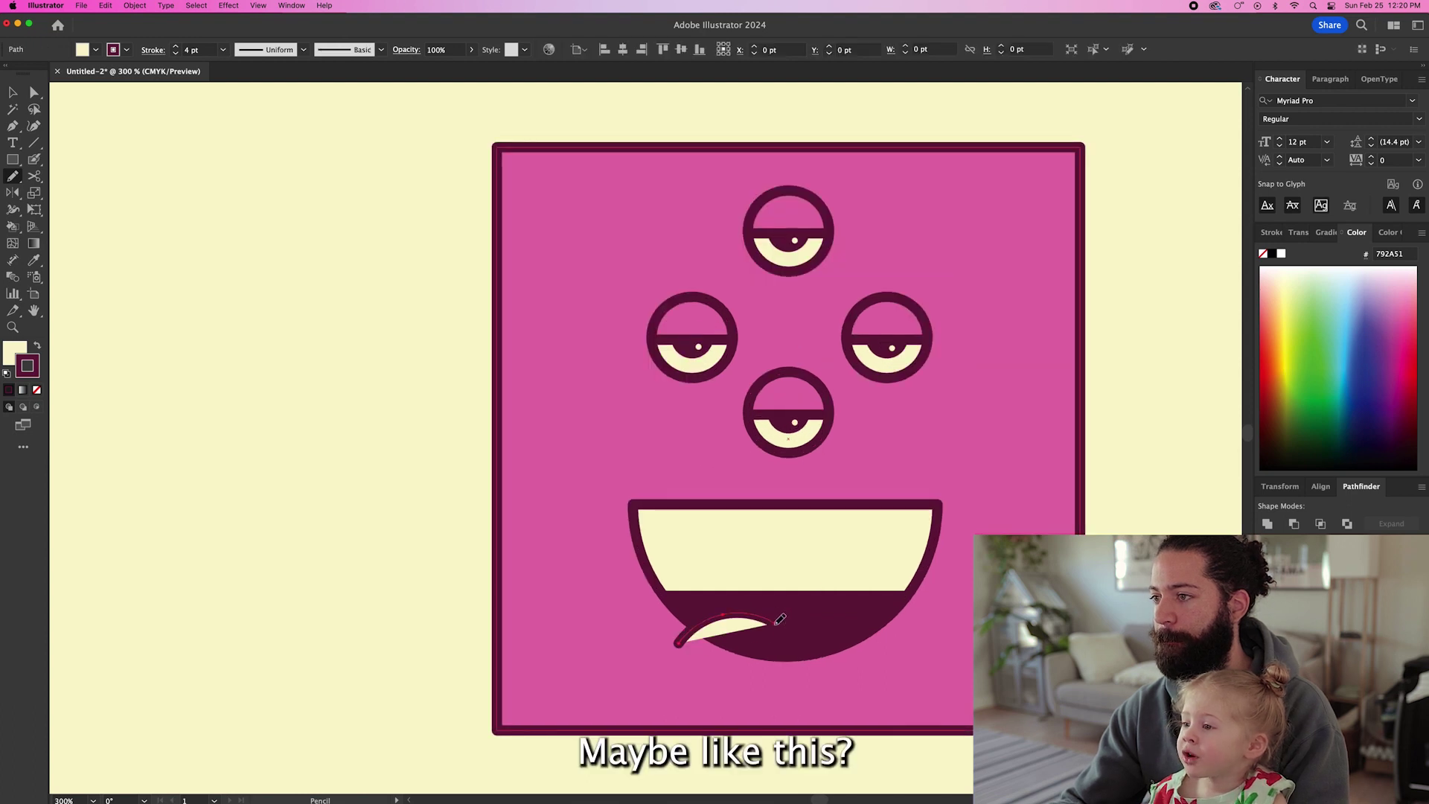
left_click_drag(689, 651, 682, 644)
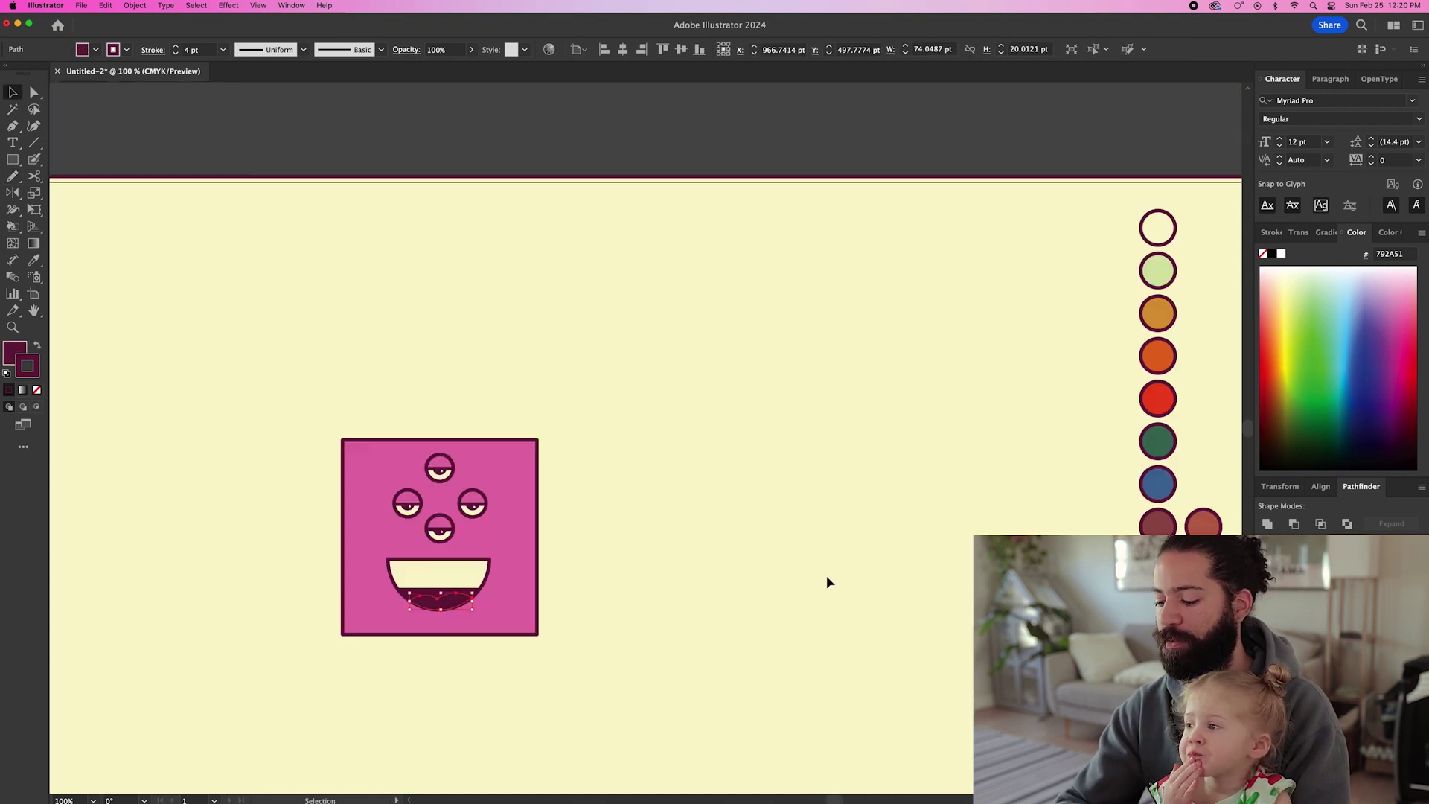
key("i")
left_click(1171, 400)
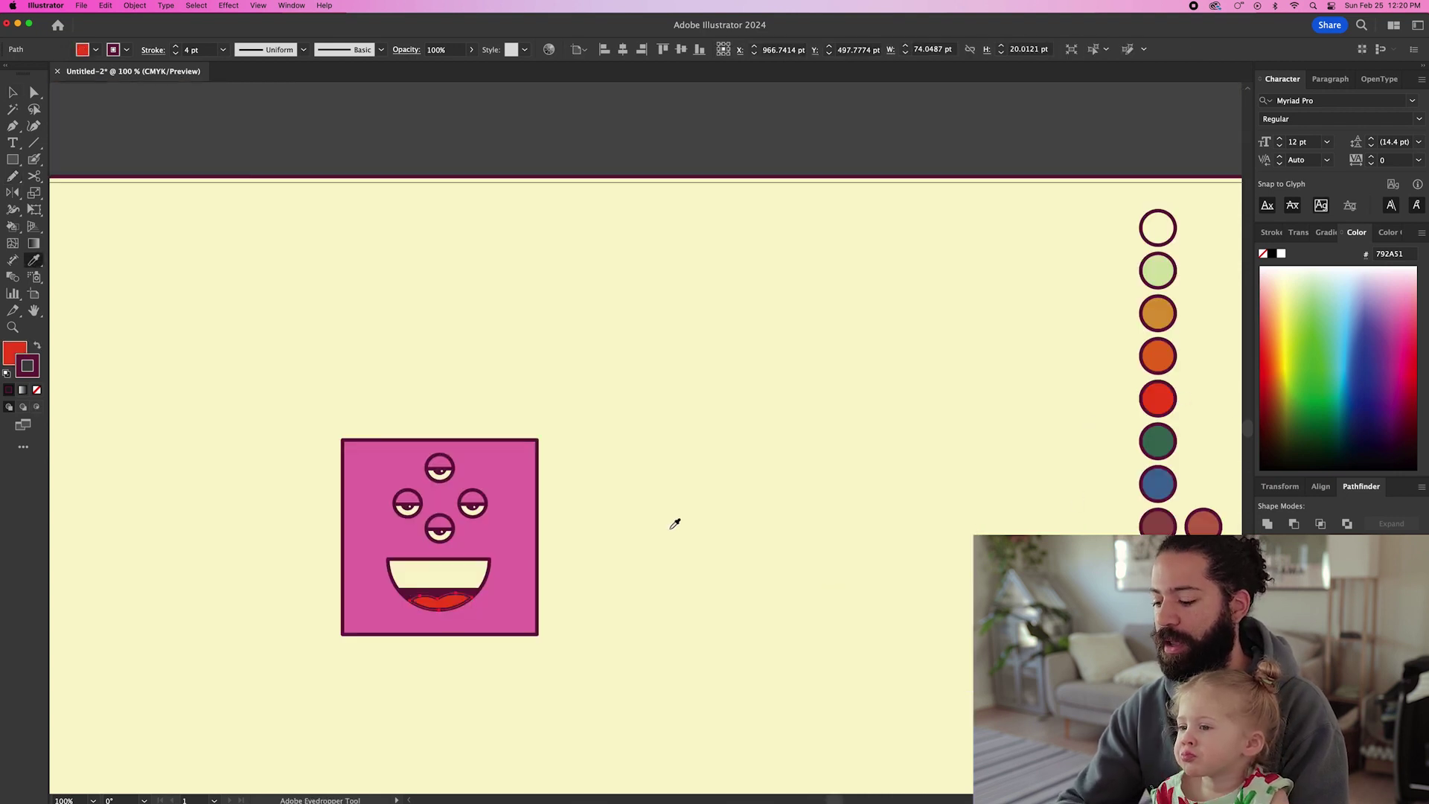
Step: Add a short curved crease about 4 × 3 pt with the Pen tool, starting from the notch in the tongue's upper edge
key("p")
key("ctrl+equal")
key("ctrl+equal")
key("ctrl+equal")
key("ctrl+equal")
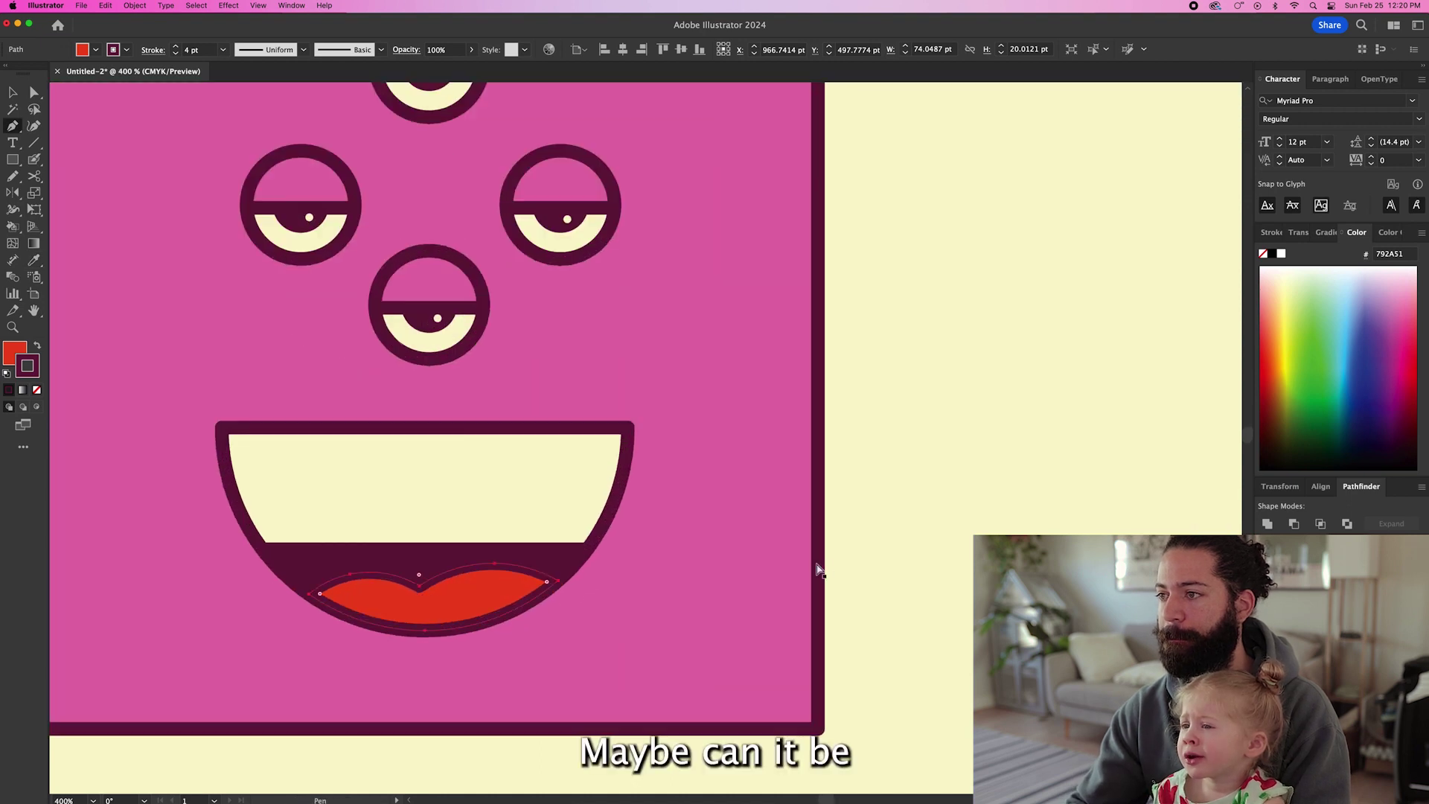
left_click_drag(419, 575, 437, 601)
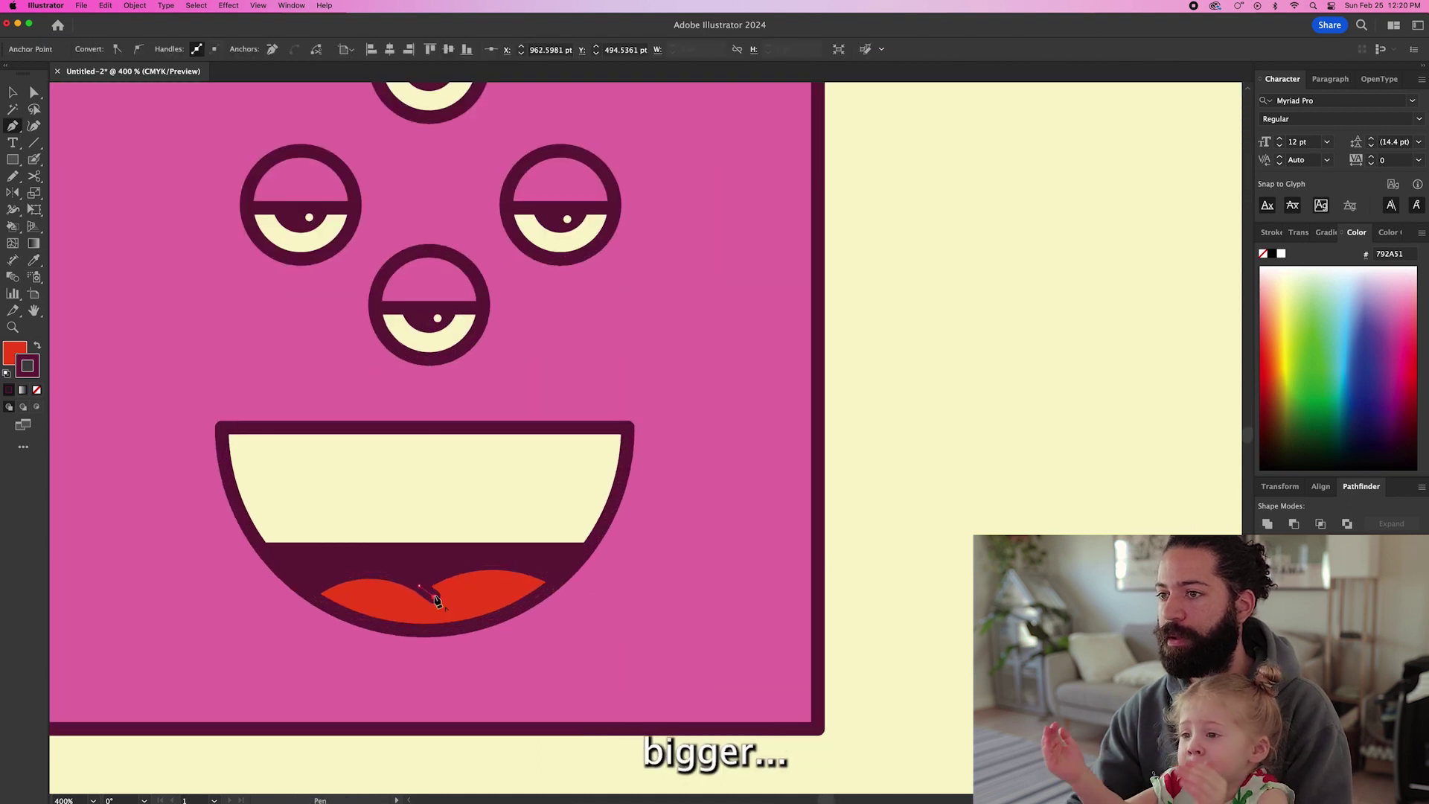
left_click(878, 556, "super")
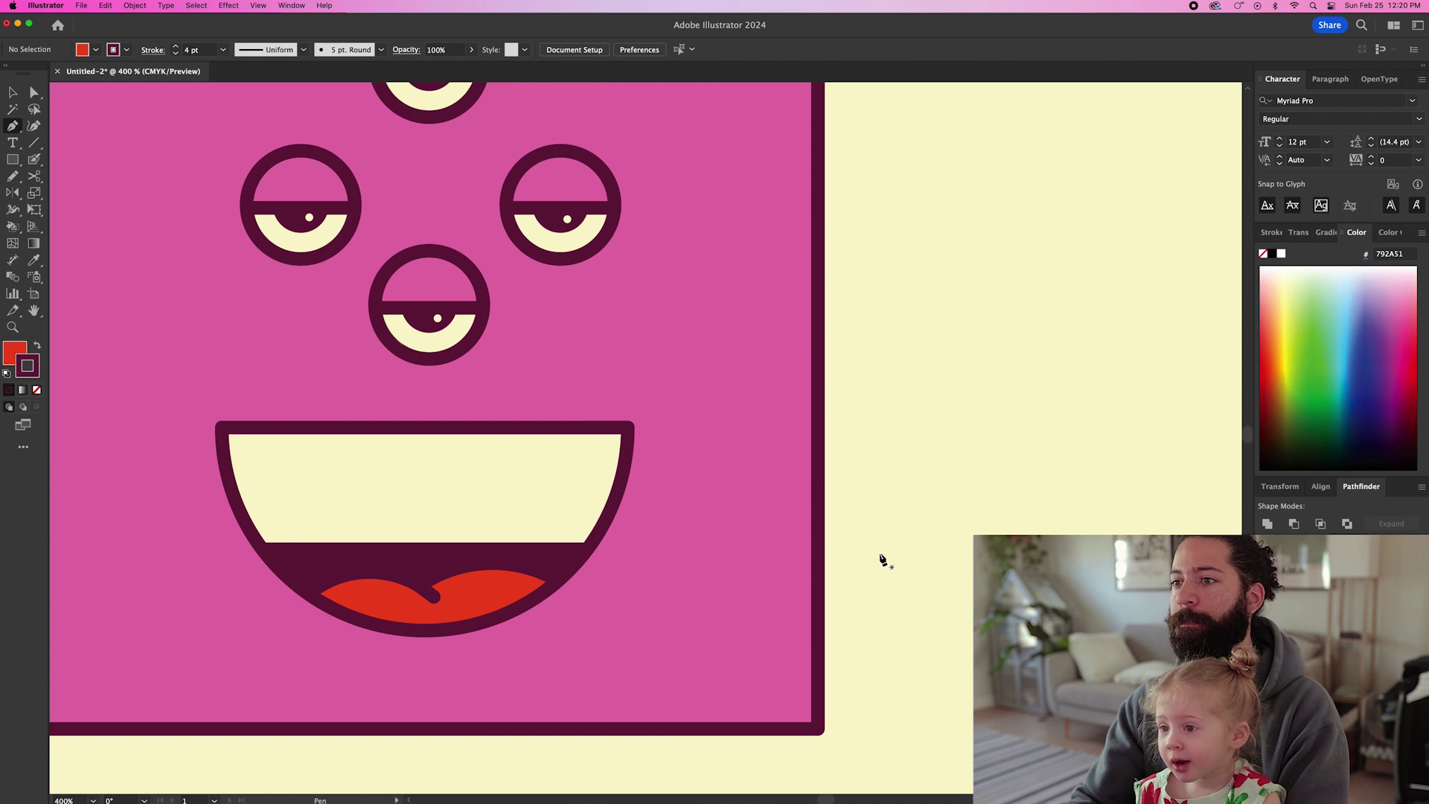
Step: Delete the small red tongue together with its crease line
key("v")
key("ctrl+minus")
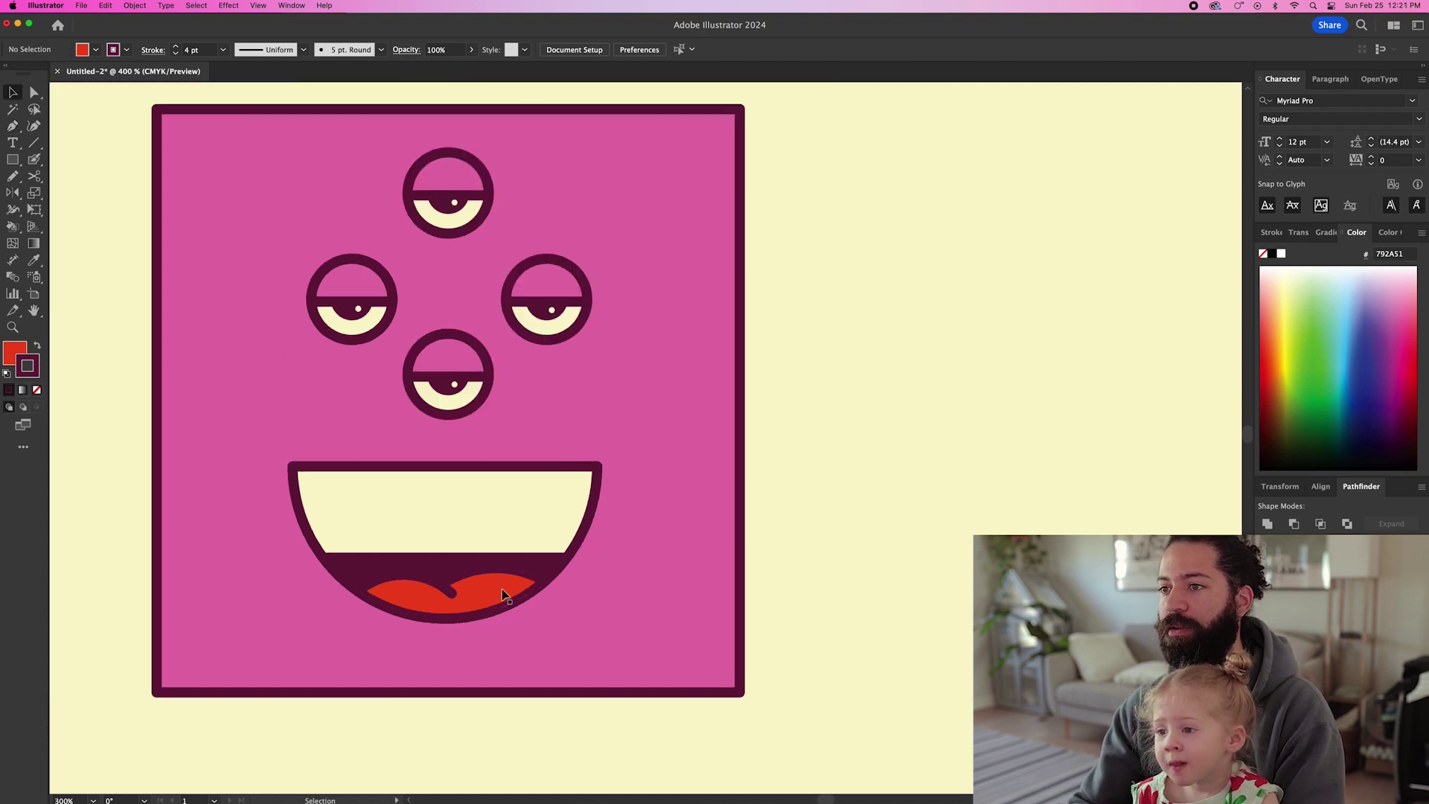
left_click(455, 599)
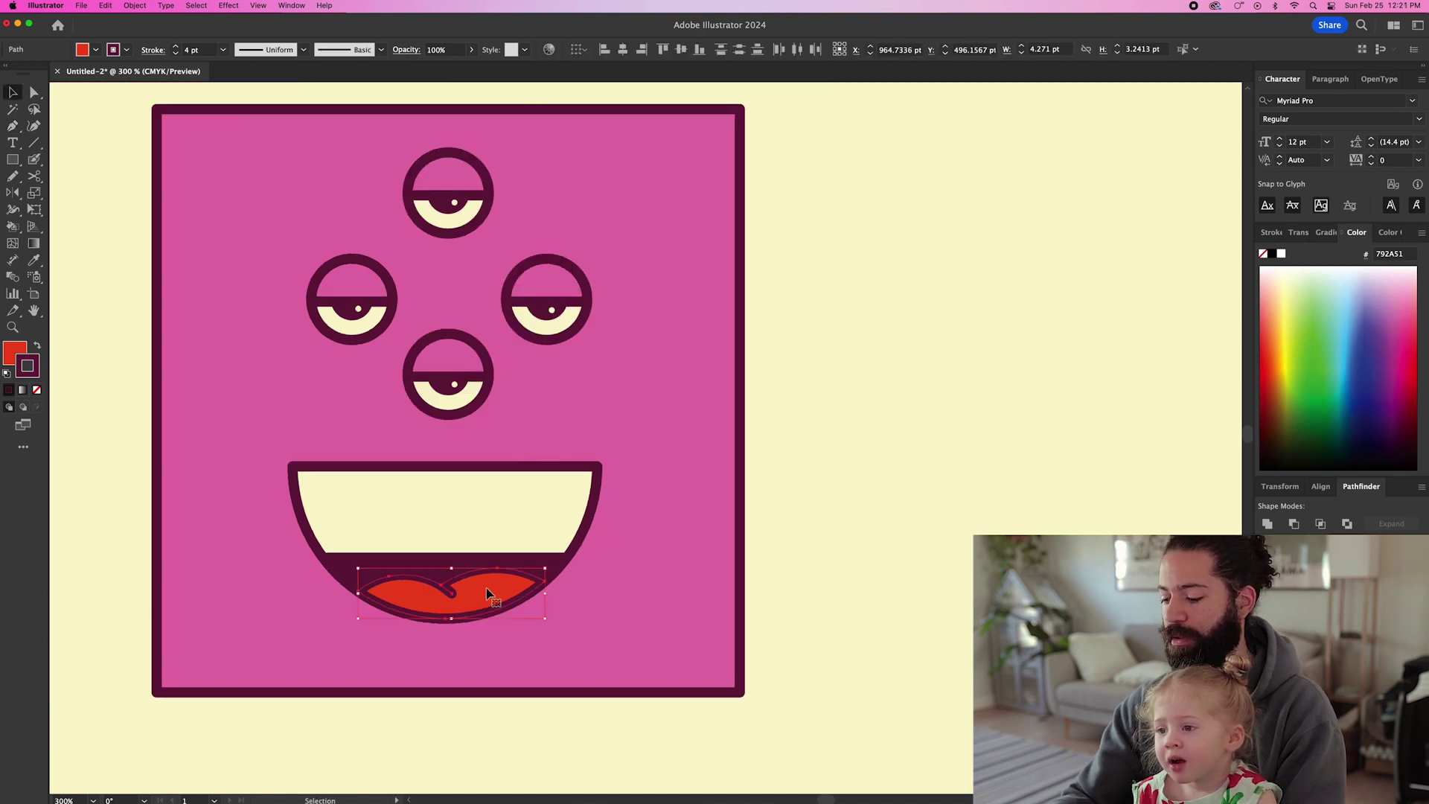
key("Delete")
Step: Sketch a larger red tongue about 88 × 68 pt with the Pencil tool, hanging out of the mouth past the square's lower edge
key("n")
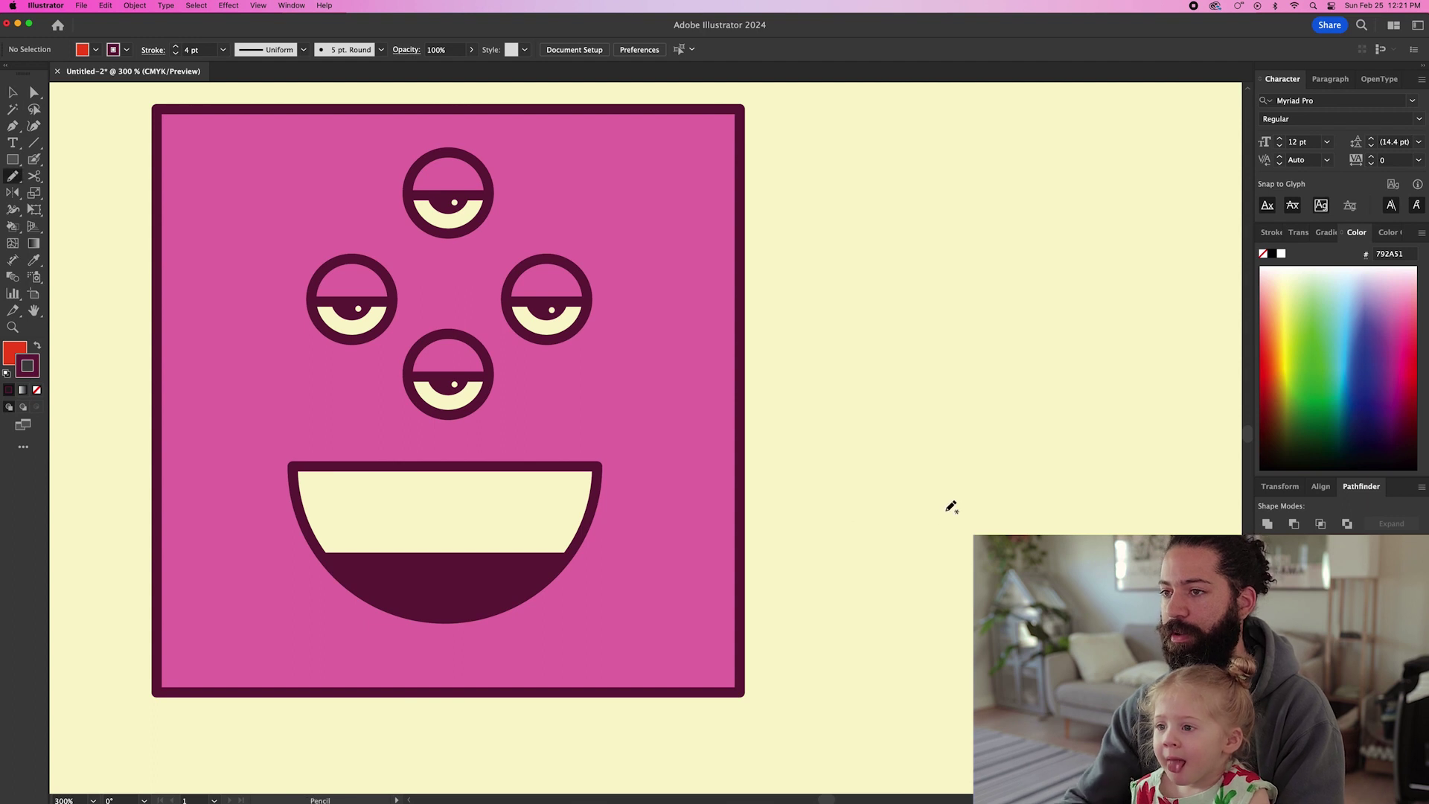
mouse_move(365, 593)
left_mouse_down()
mouse_move(386, 573)
mouse_move(464, 577)
left_mouse_up()
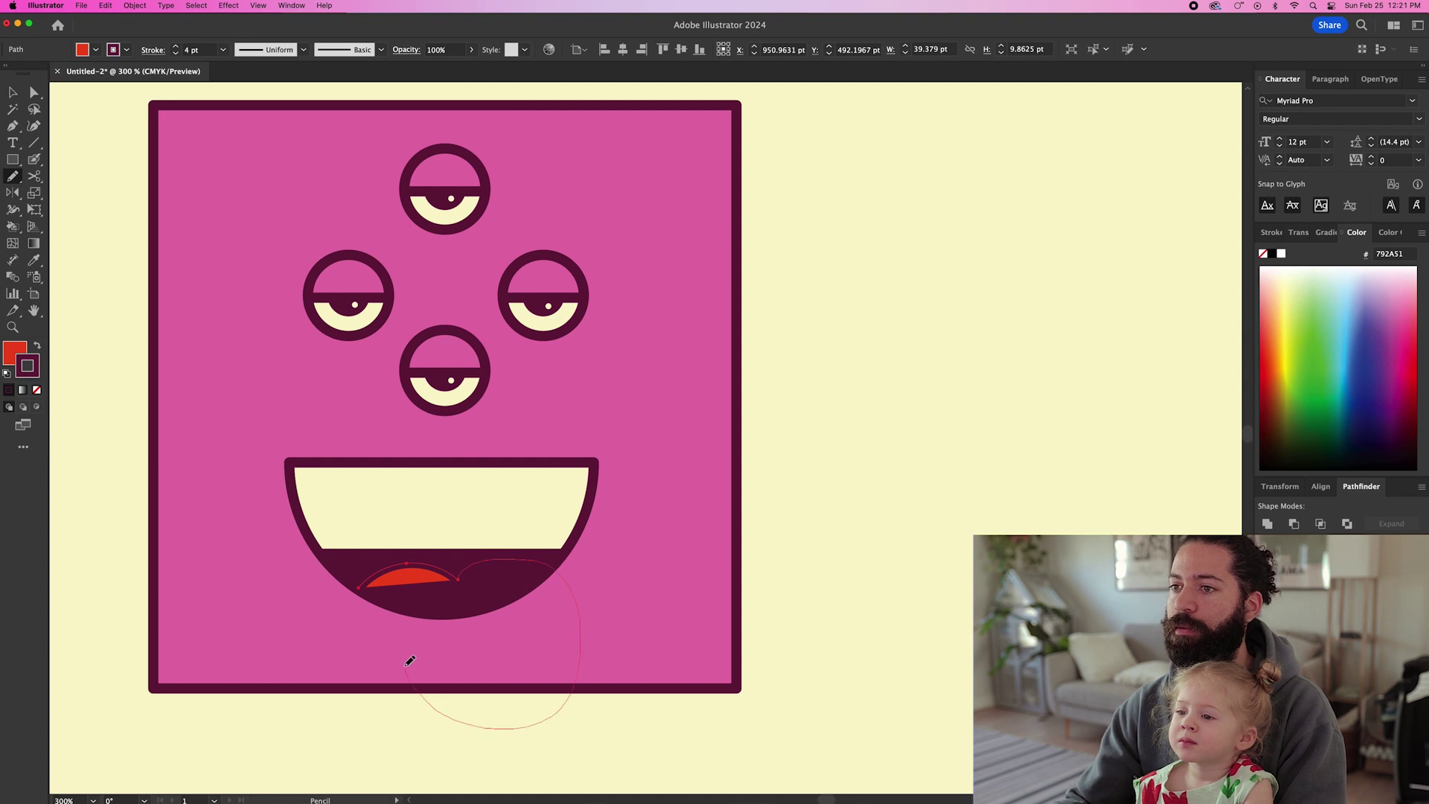
left_click_drag(406, 605, 405, 604)
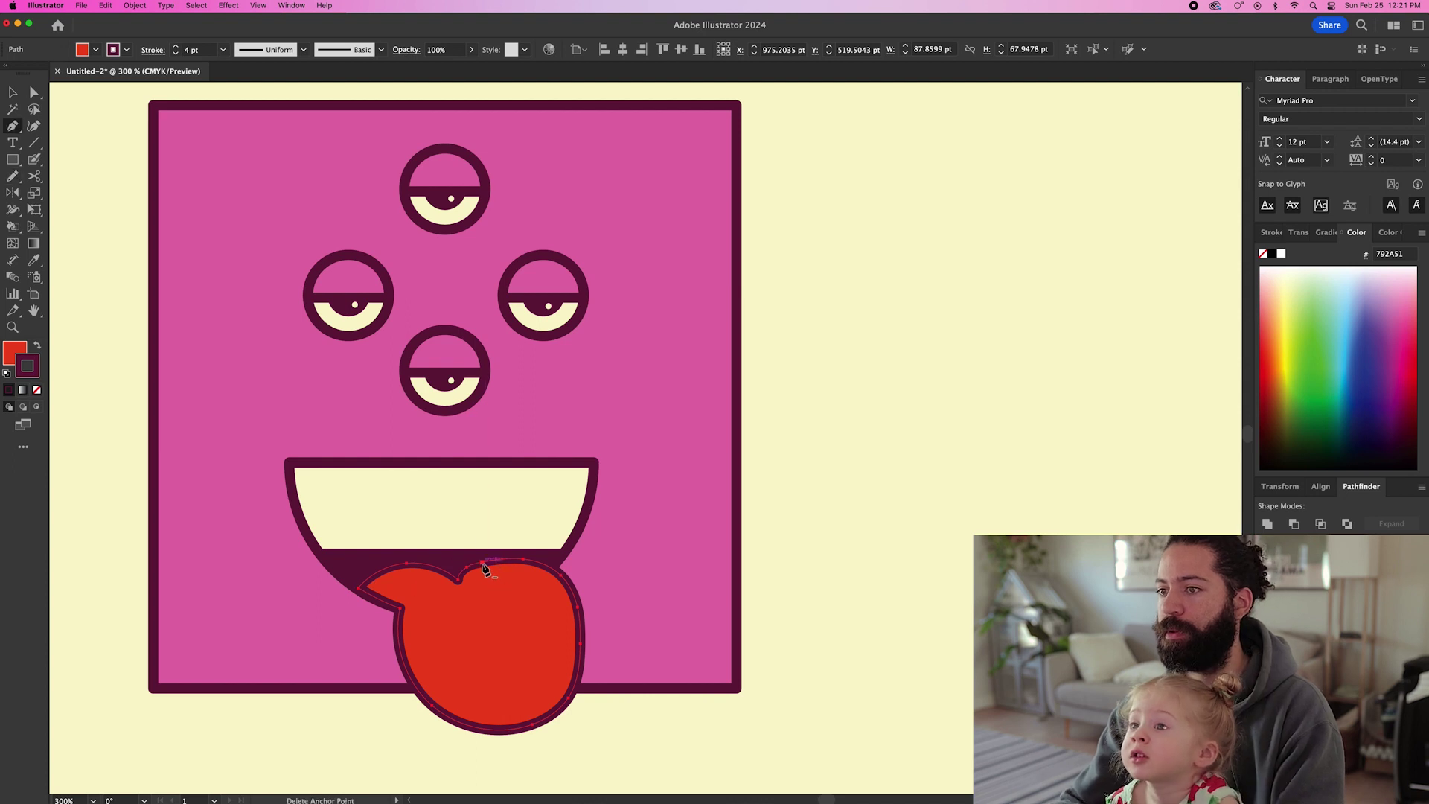
Step: Remove surplus anchor points from the tongue's upper edge and shift its notch toward the middle of the tongue
key("minus")
left_click(468, 567)
left_click(523, 559)
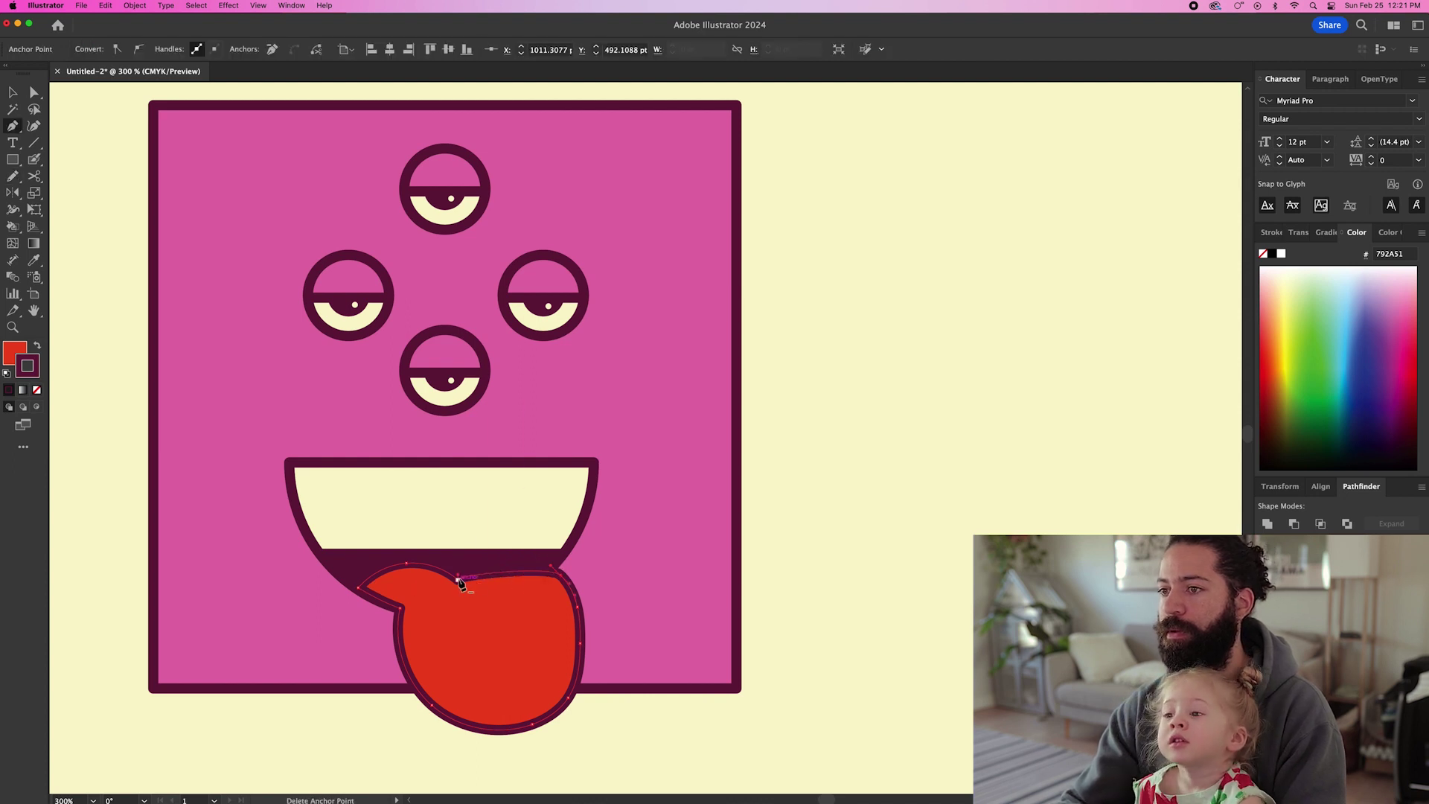
left_click_drag(459, 580, 493, 579)
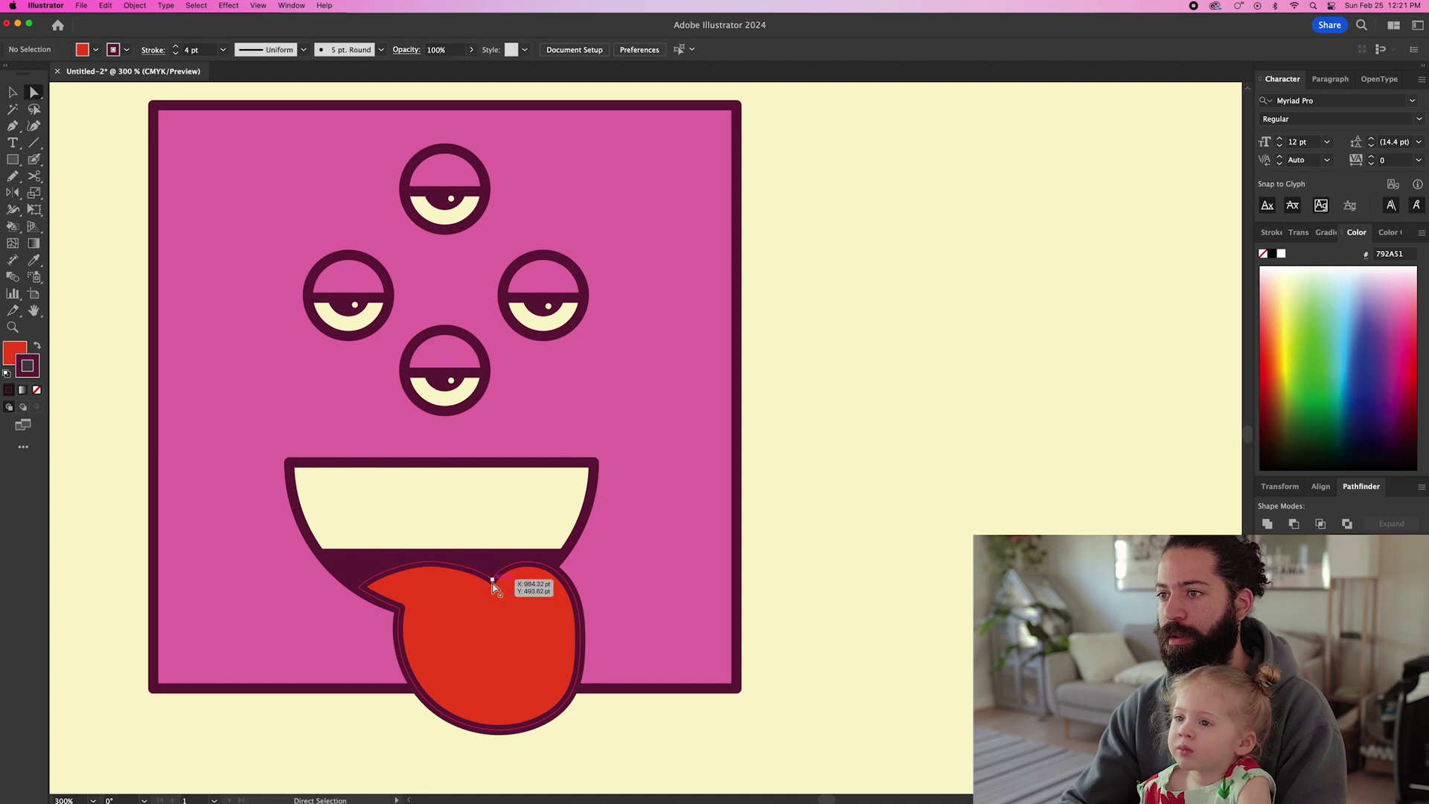
left_click_drag(493, 579, 485, 584)
Step: Draw a curved crease about 10 × 25 pt with the Pen tool, running down from the notch in the tongue's upper edge
key("p")
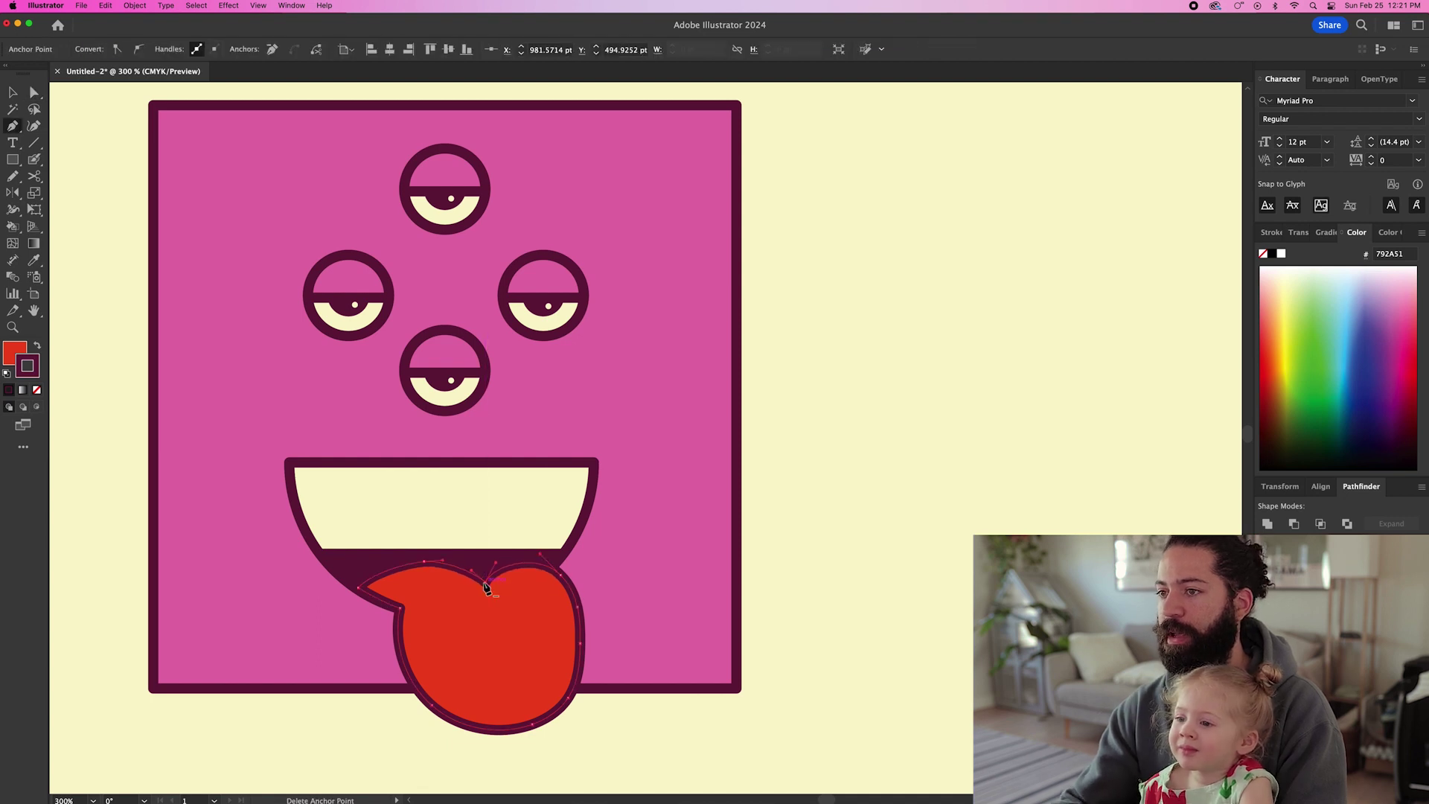
left_click(723, 613, "super")
left_click(486, 583)
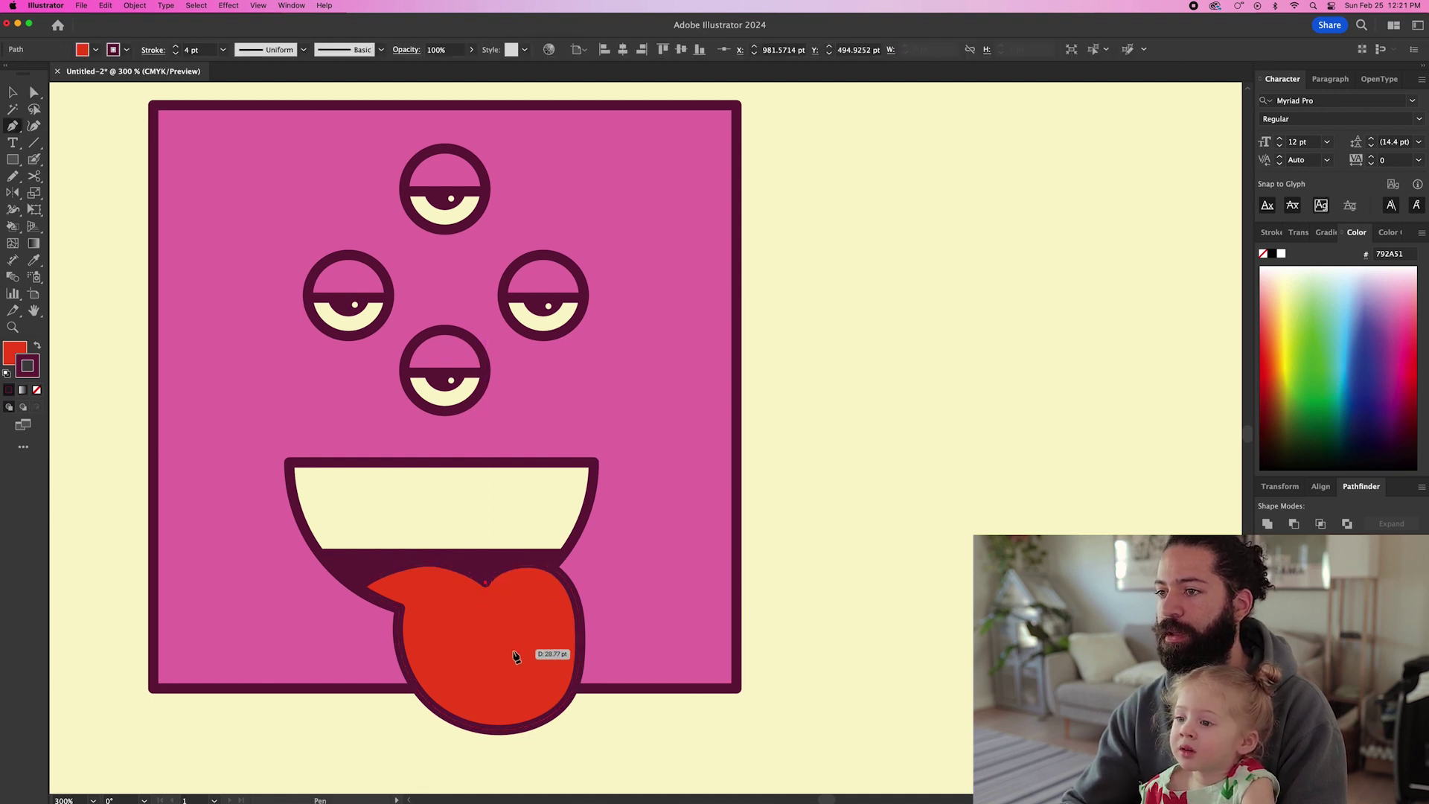
left_click_drag(509, 645, 513, 688)
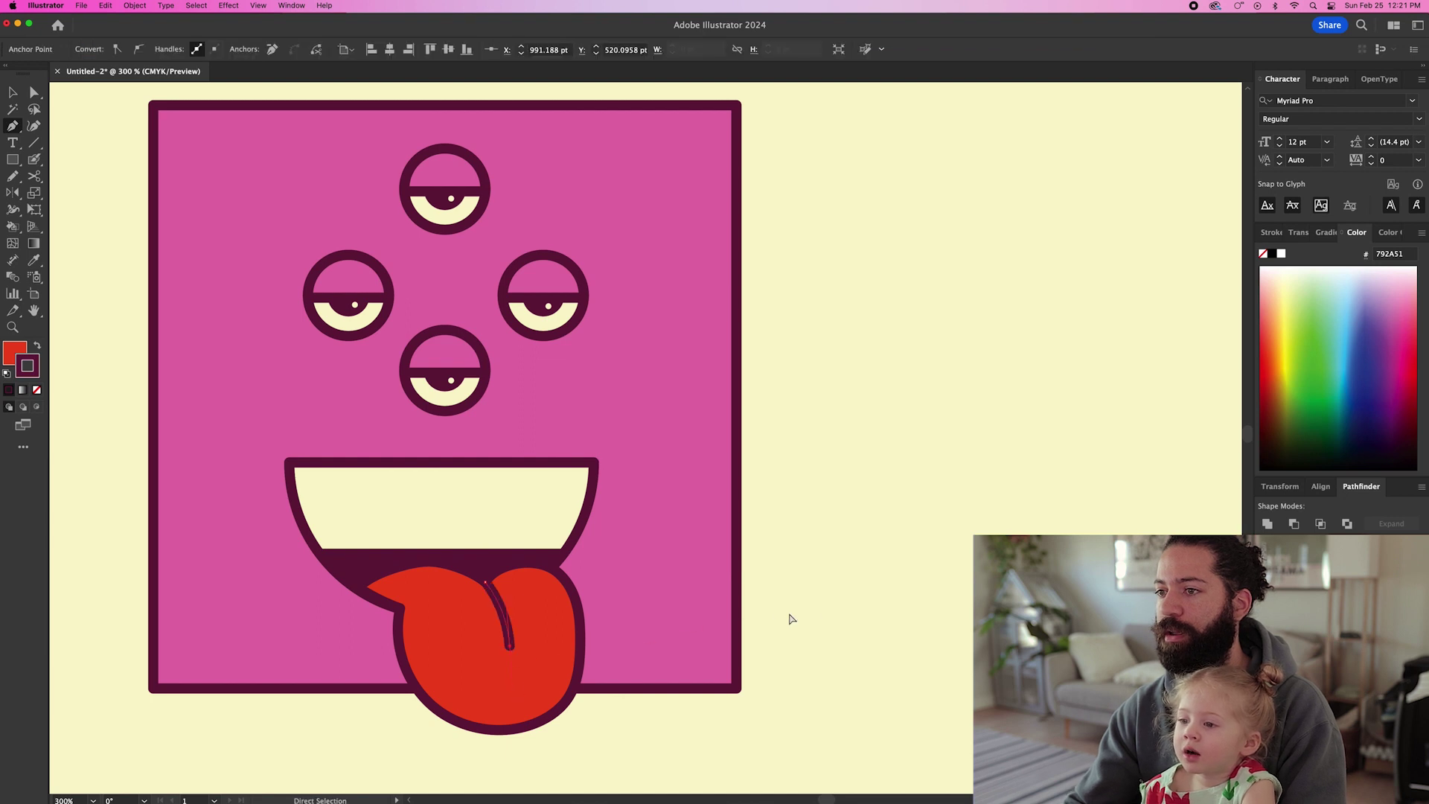
left_click(790, 616, "super")
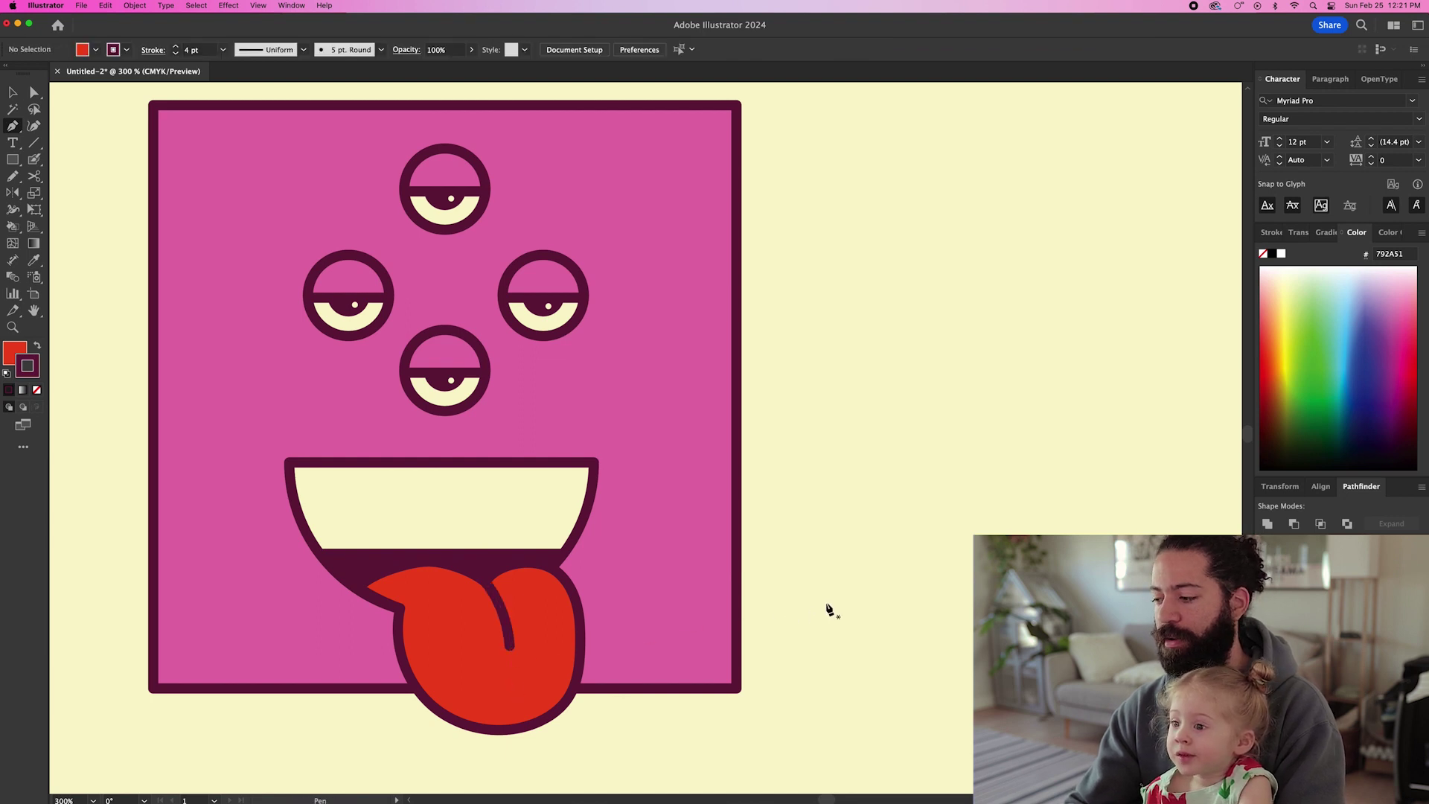
Step: Group the small highlight dots of the left and right eyes with their respective eyes
key("v")
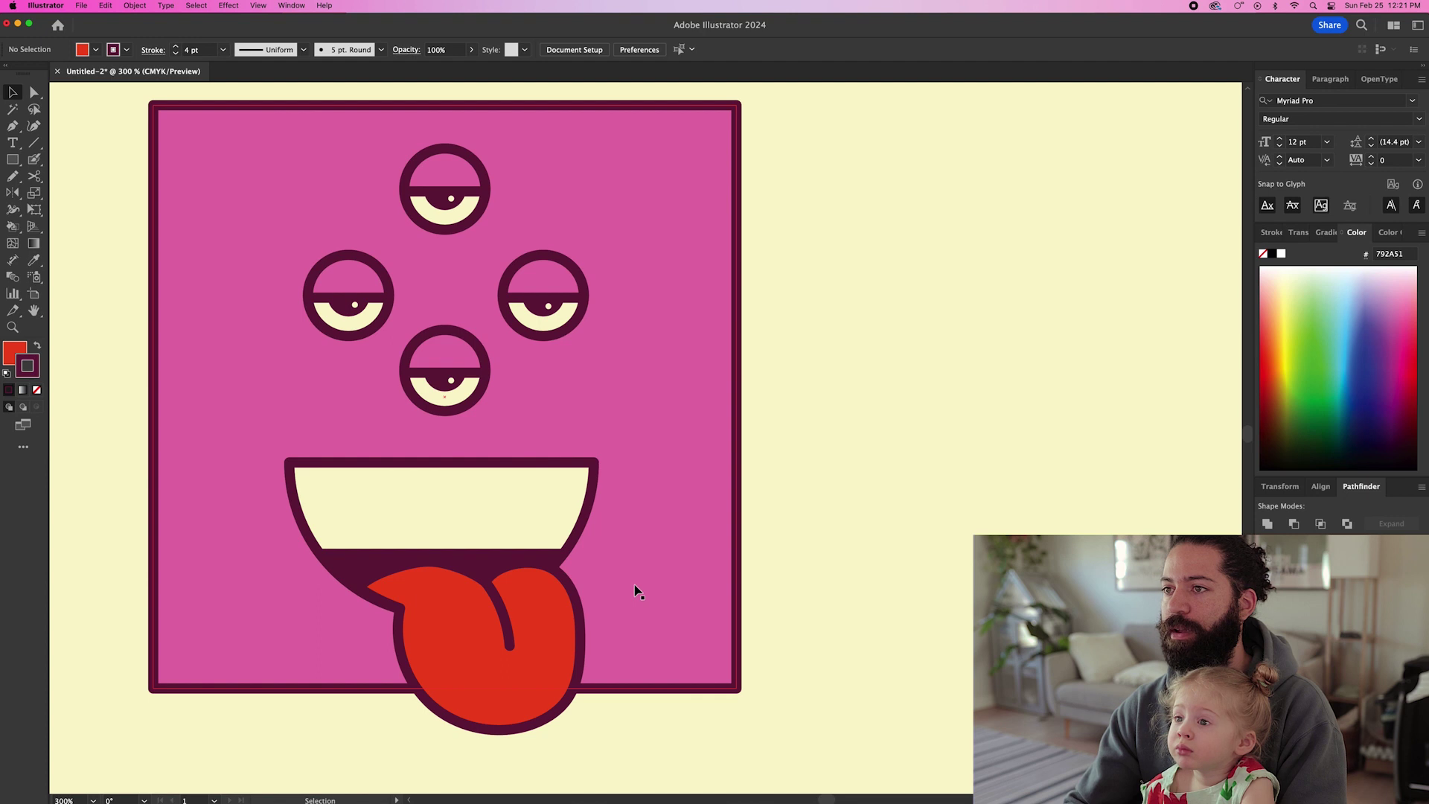
scroll(637, 592, "down", 1)
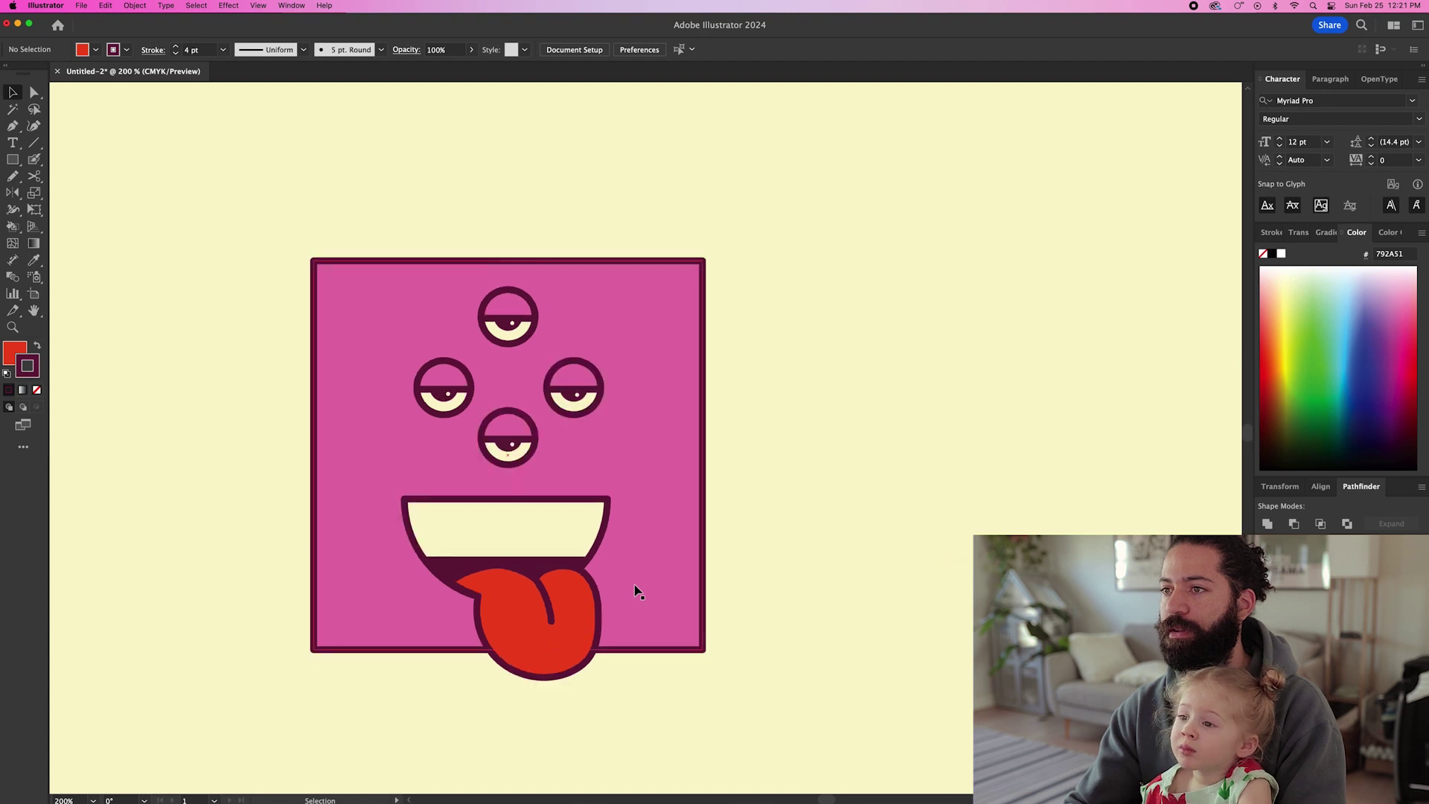
left_click(538, 445)
scroll(928, 381, "down", 1)
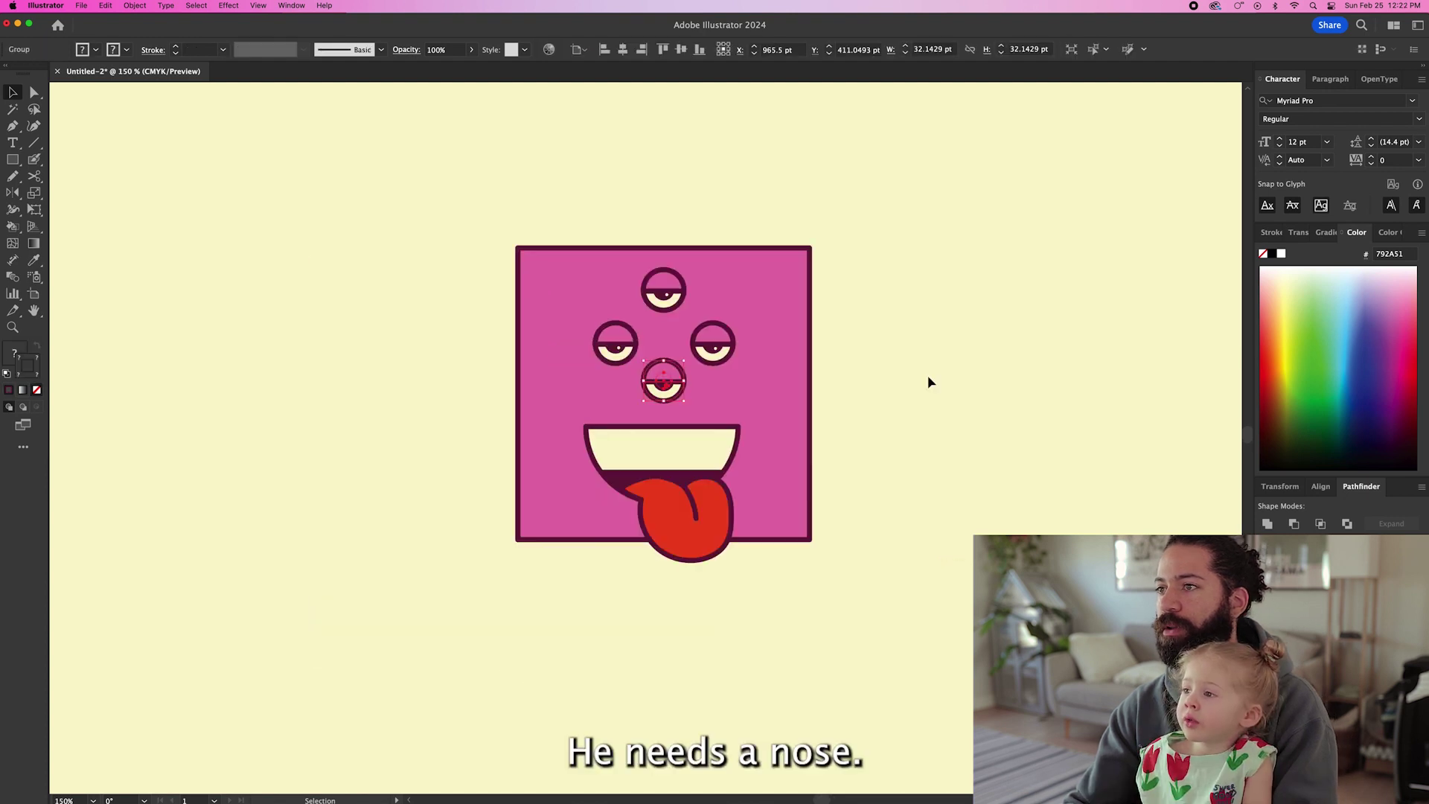
left_click(673, 298)
key("super+z")
key("super+z")
left_click(676, 287)
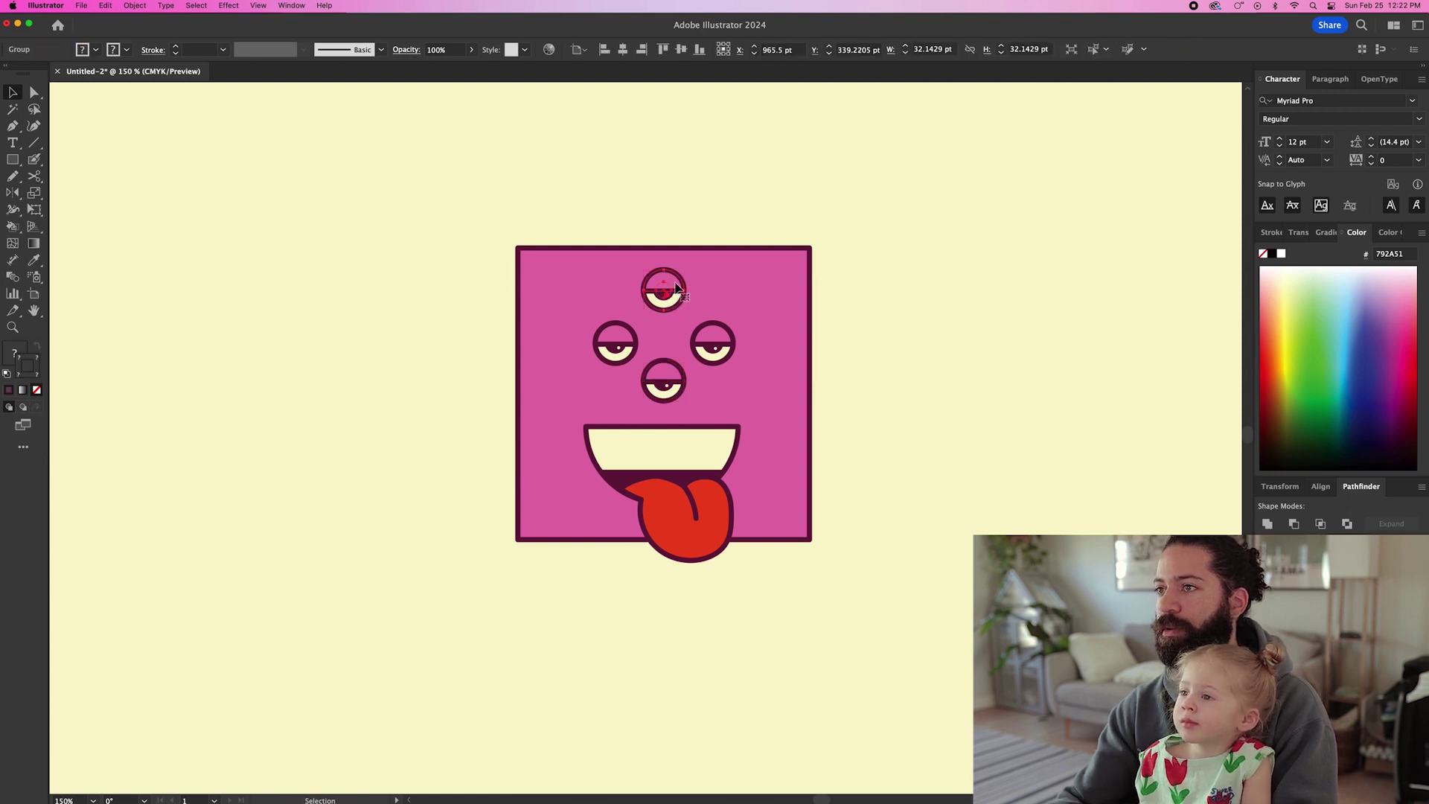
left_click(619, 348)
left_click(624, 332, "shift")
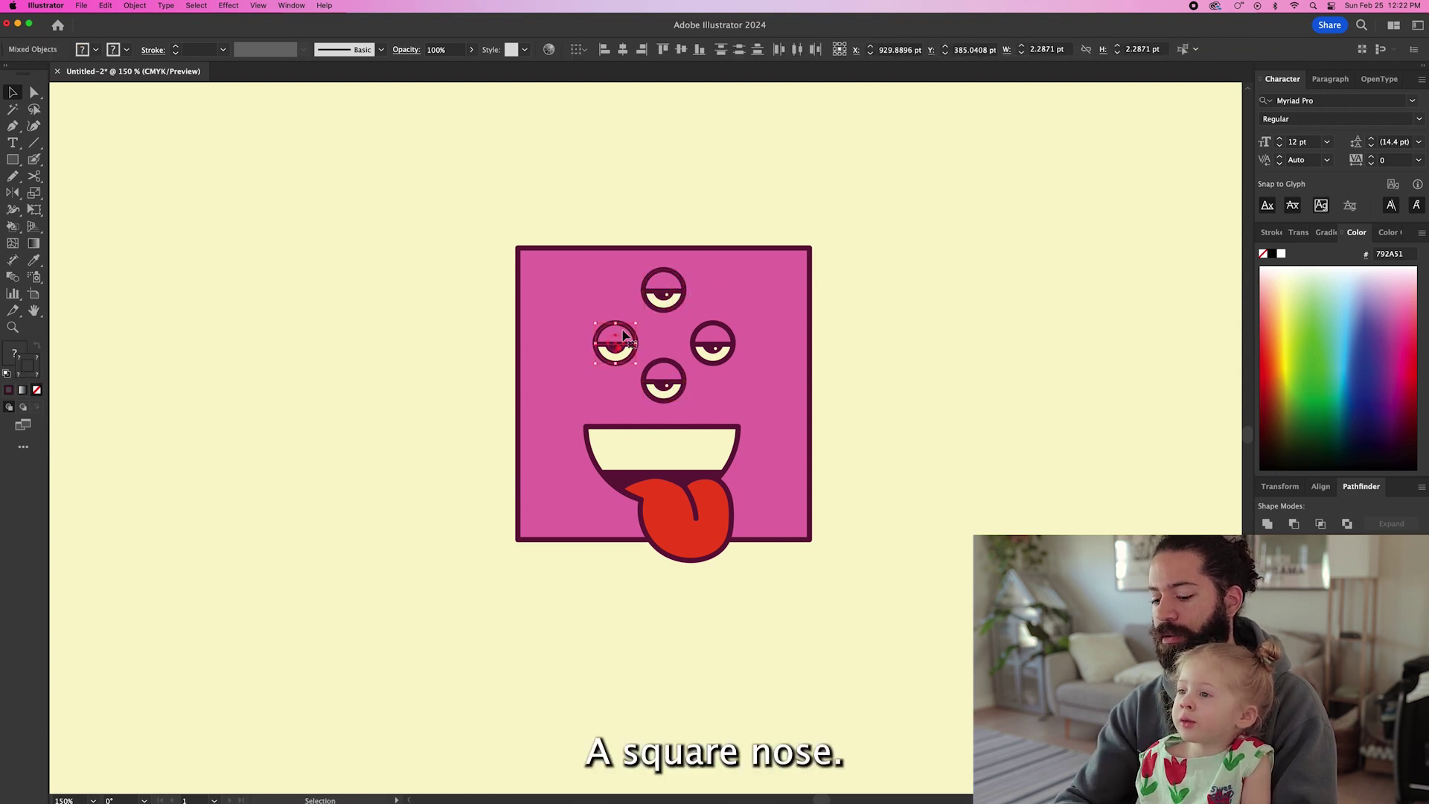
left_click(718, 339, "super")
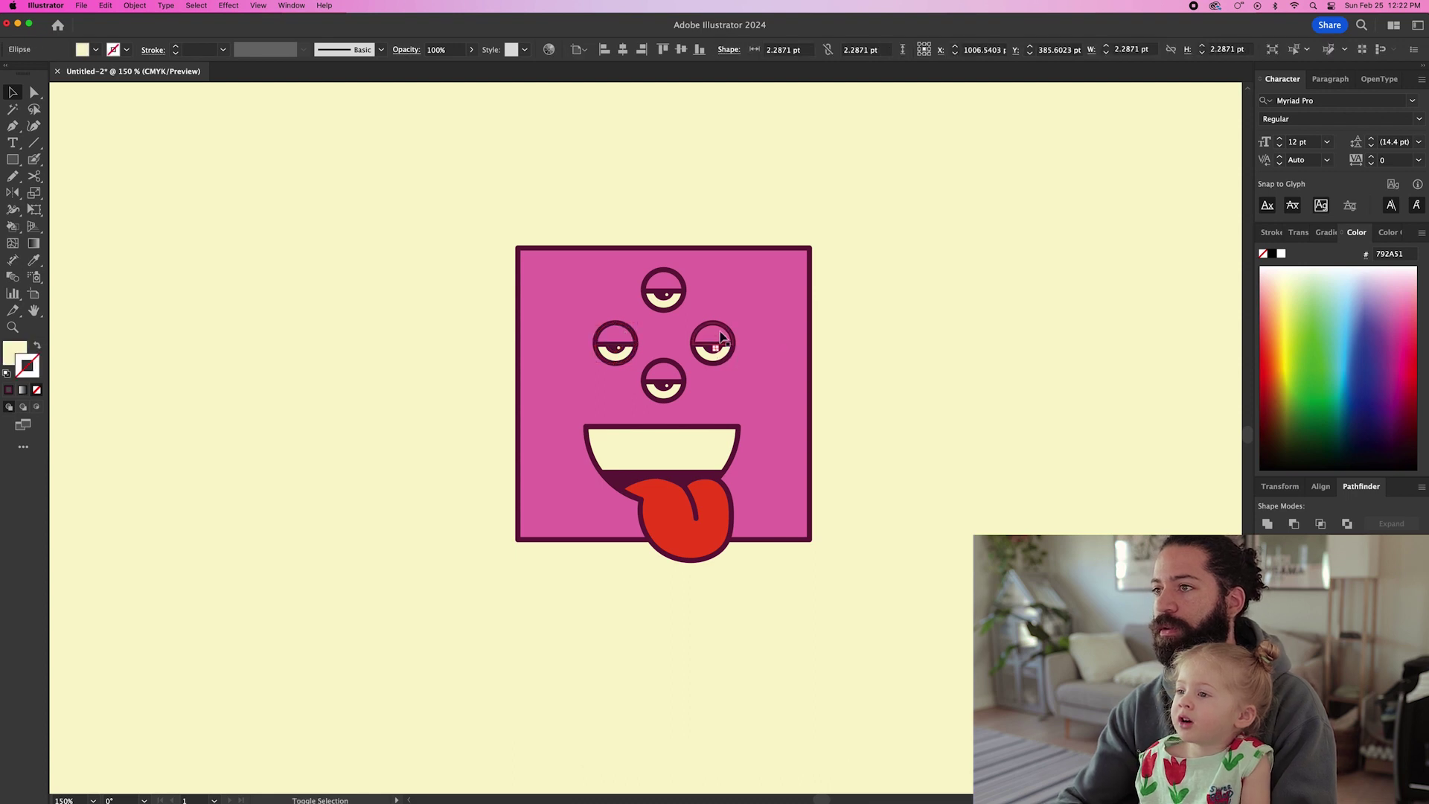
left_click(720, 337)
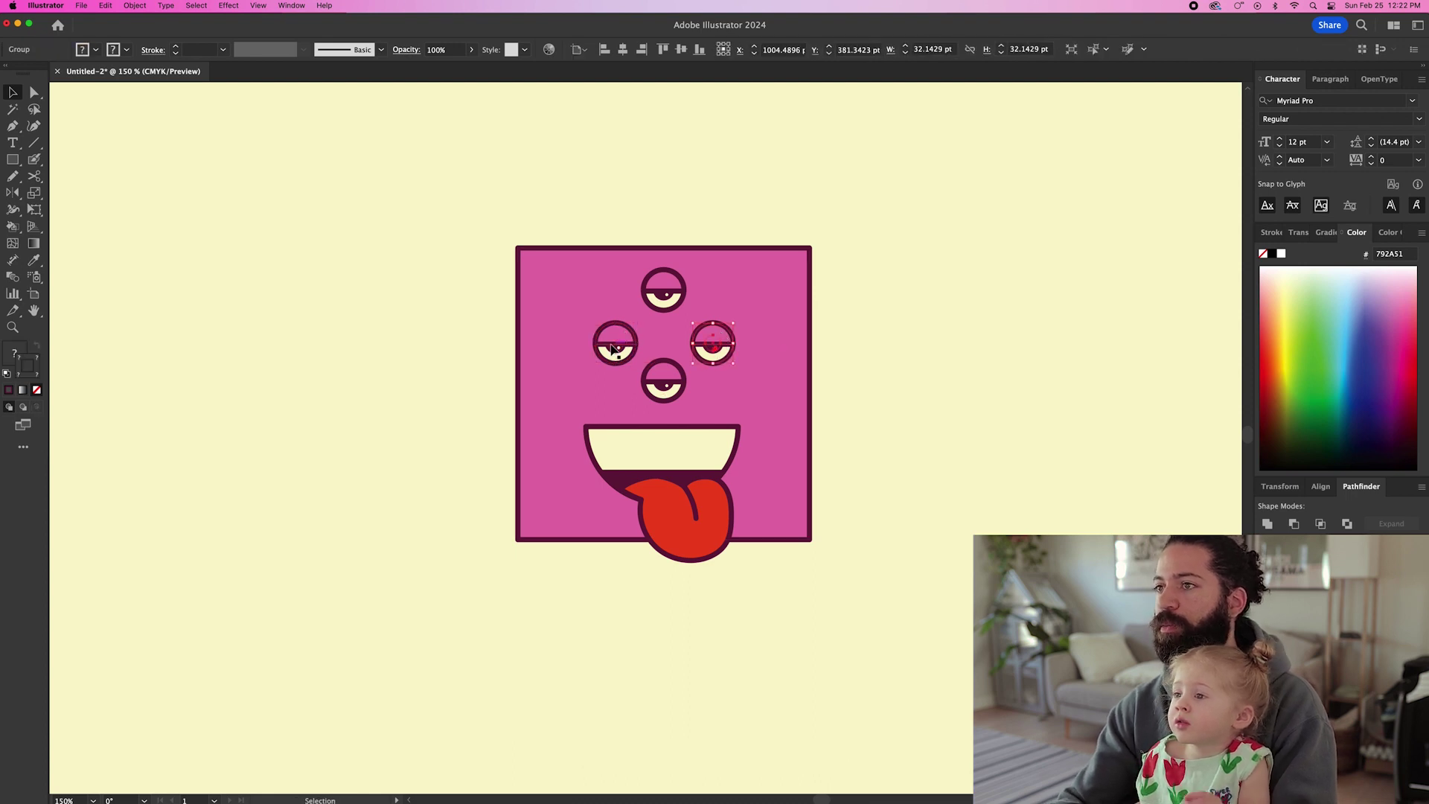
Step: Move the left and right eyes slightly up and outward, and raise the lower eye about 10 pt
left_click_drag(610, 346, 606, 338)
left_click_drag(718, 347, 721, 339)
left_click_drag(669, 385, 669, 373)
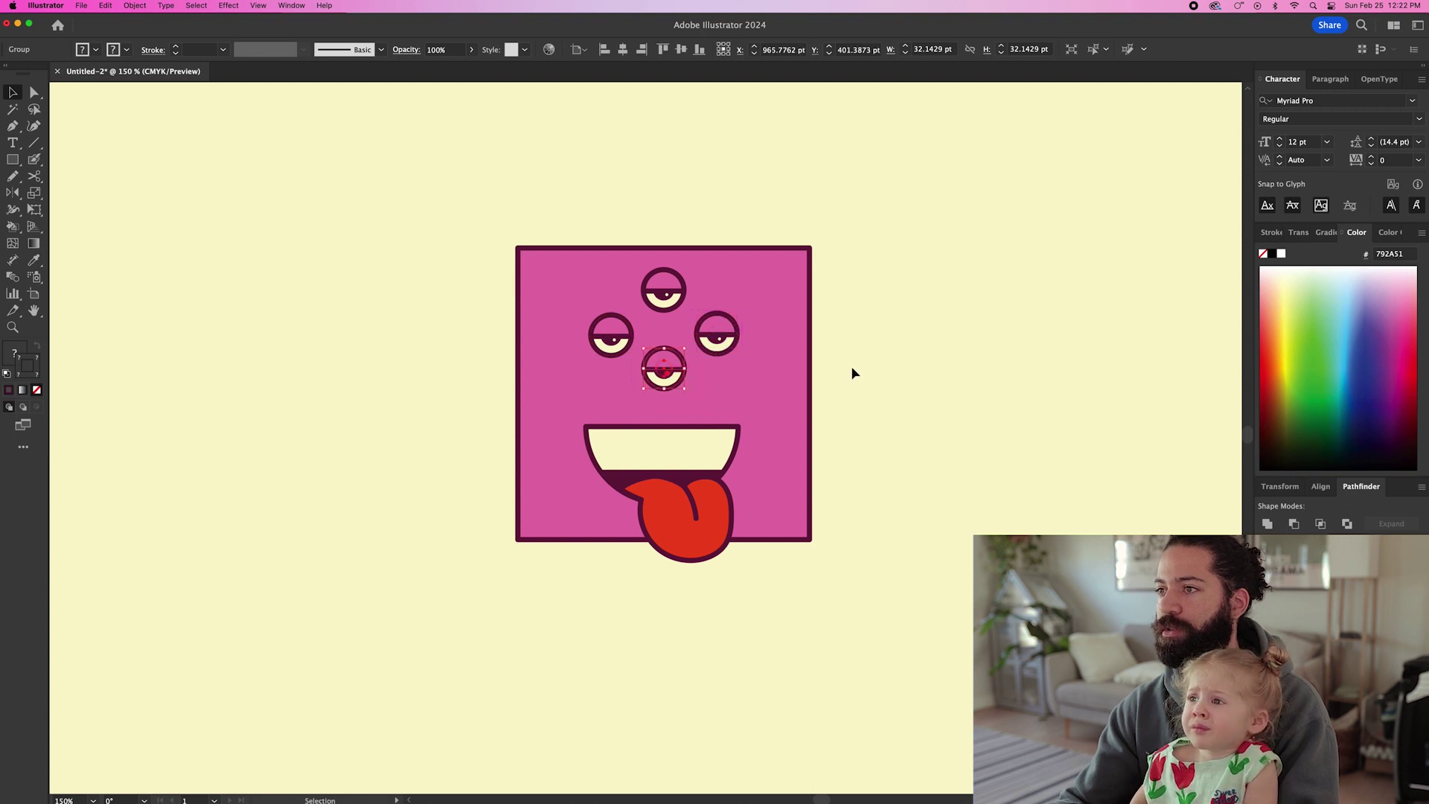
left_click(892, 391)
Step: Draw an L-shaped left nostril about 14 × 10 pt with the Pen tool and copy the square's pink fill and dark outline onto it
key("p")
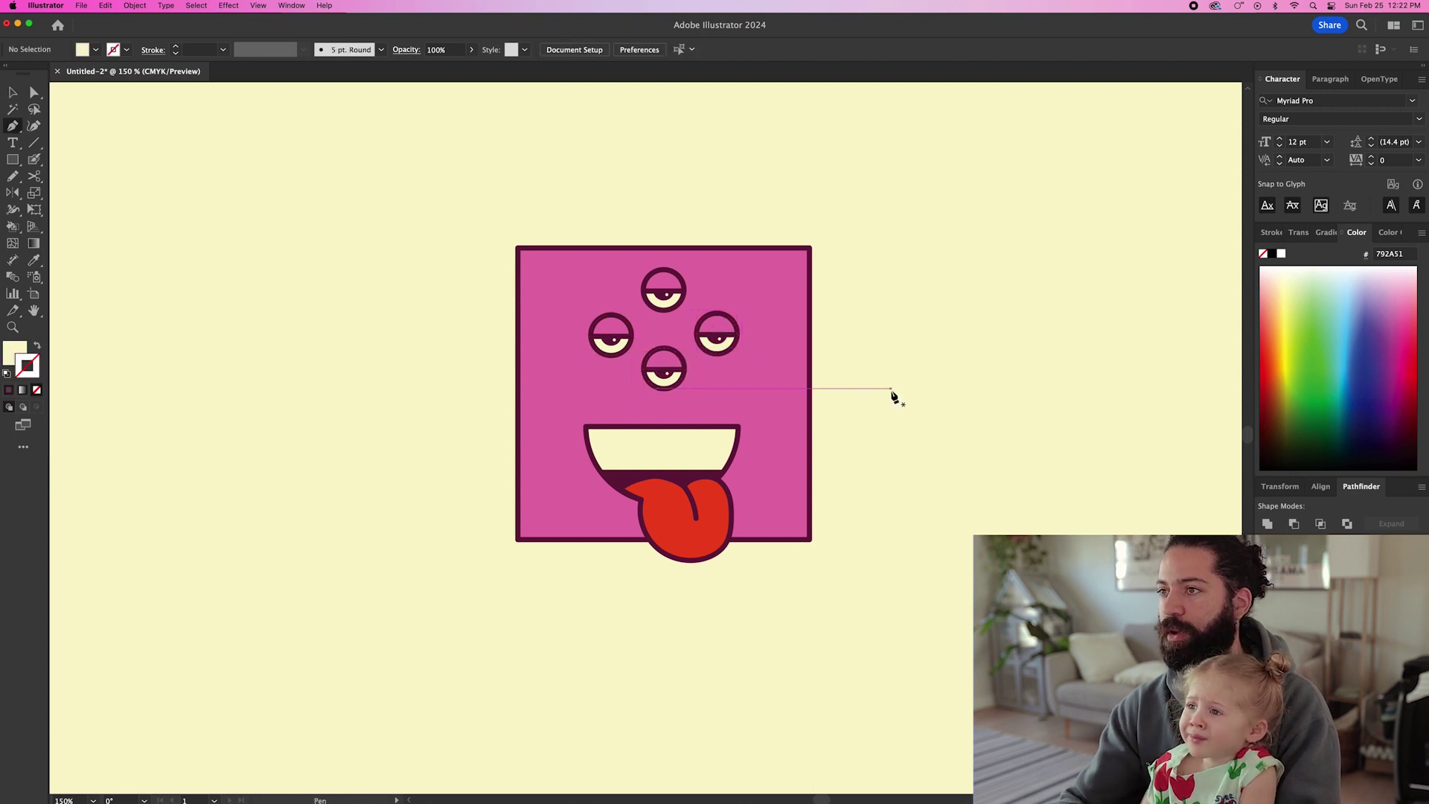
key("super+equal")
key("super+equal")
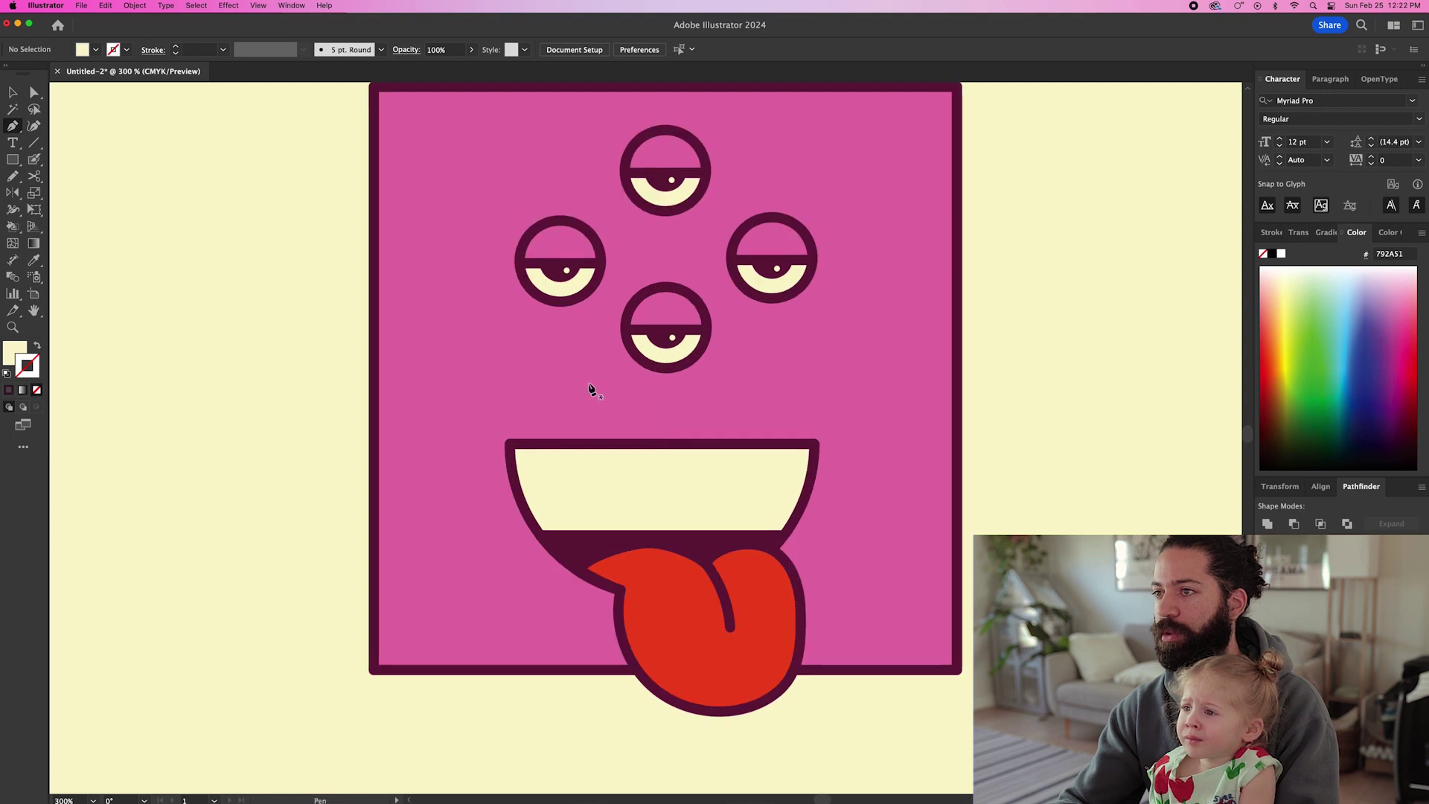
left_click(587, 380)
left_click(586, 404)
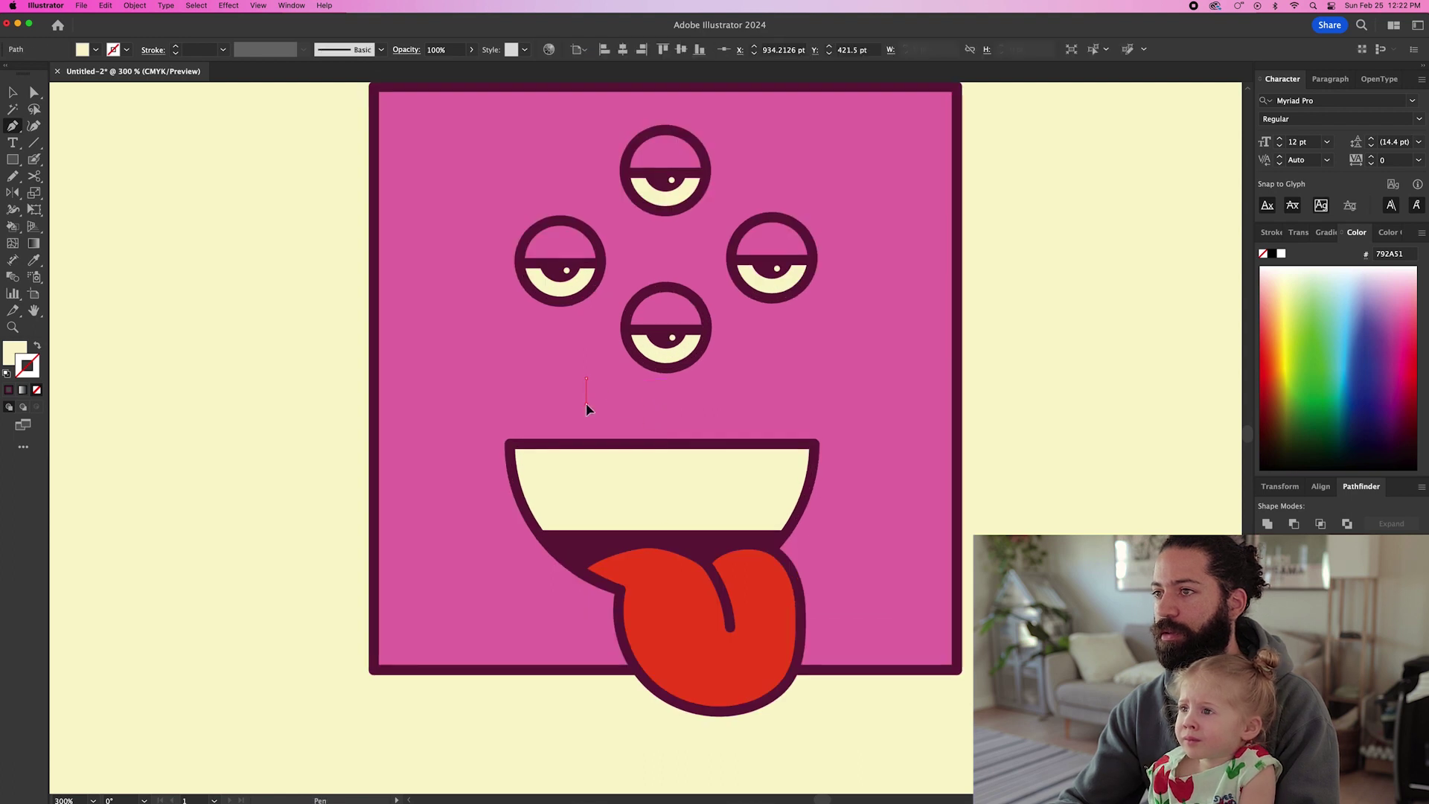
left_click(622, 405)
key("i")
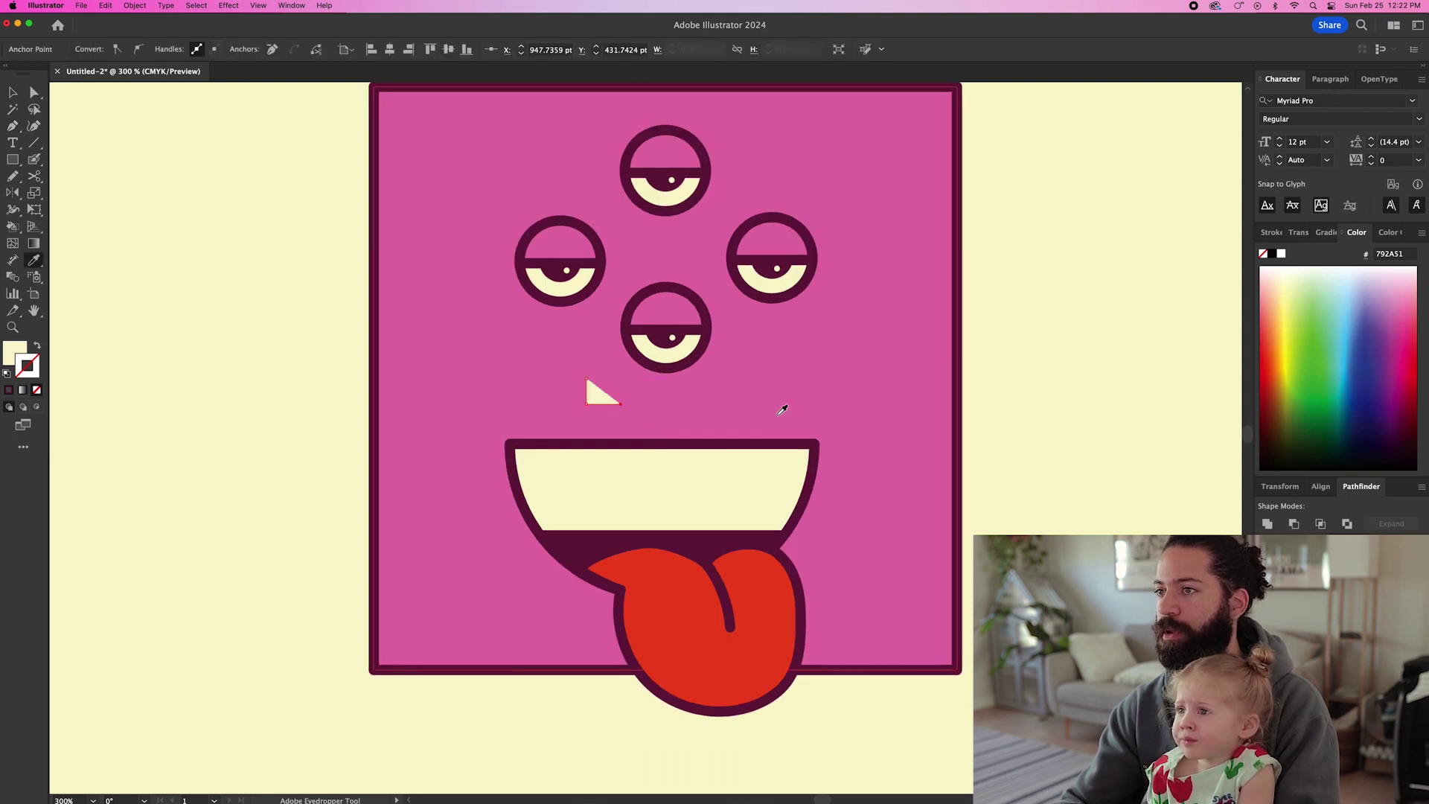
left_click(782, 408)
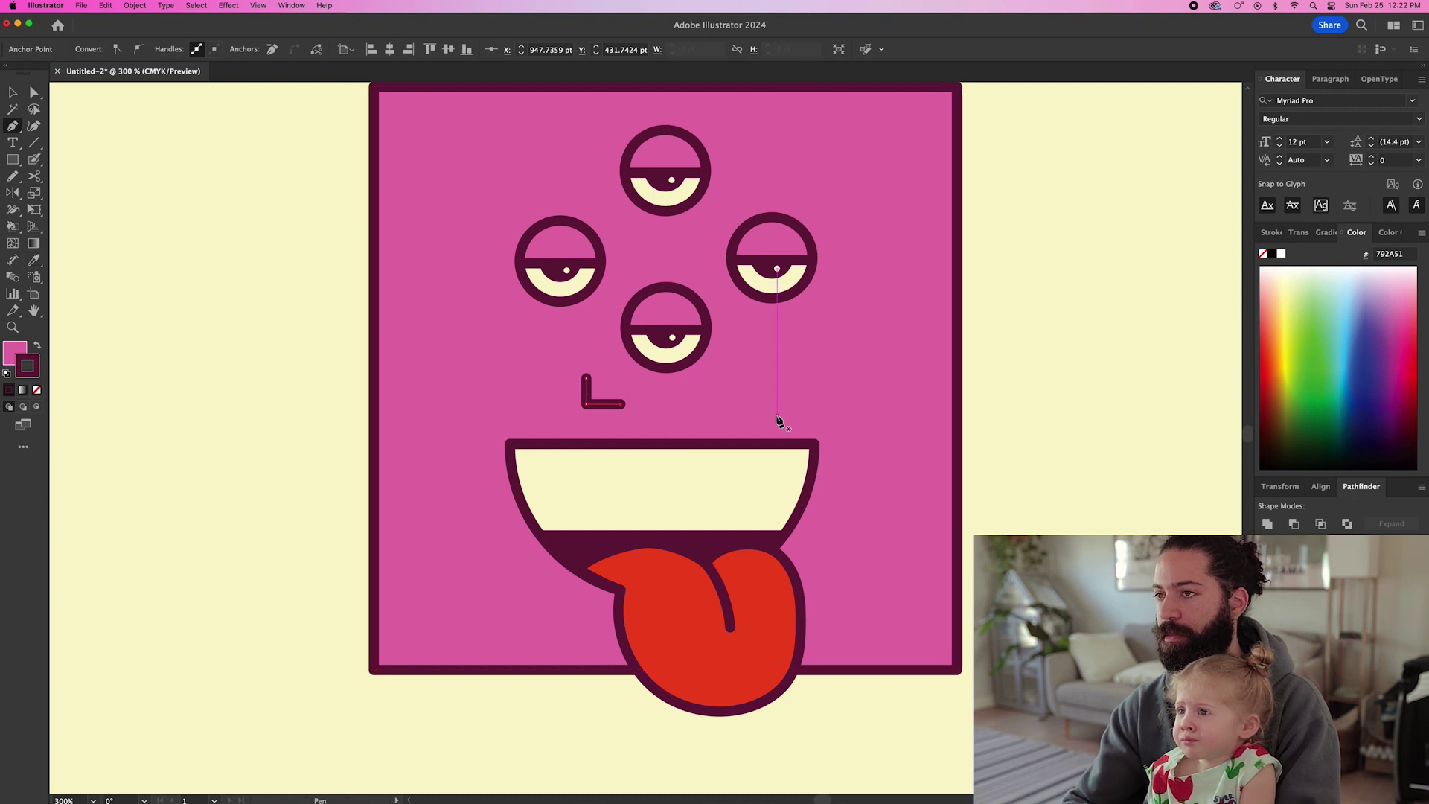
Step: Draw a rectangle about 41 × 16 pt beside the left nostril and remove its upper edge to form an open nose base
key("m")
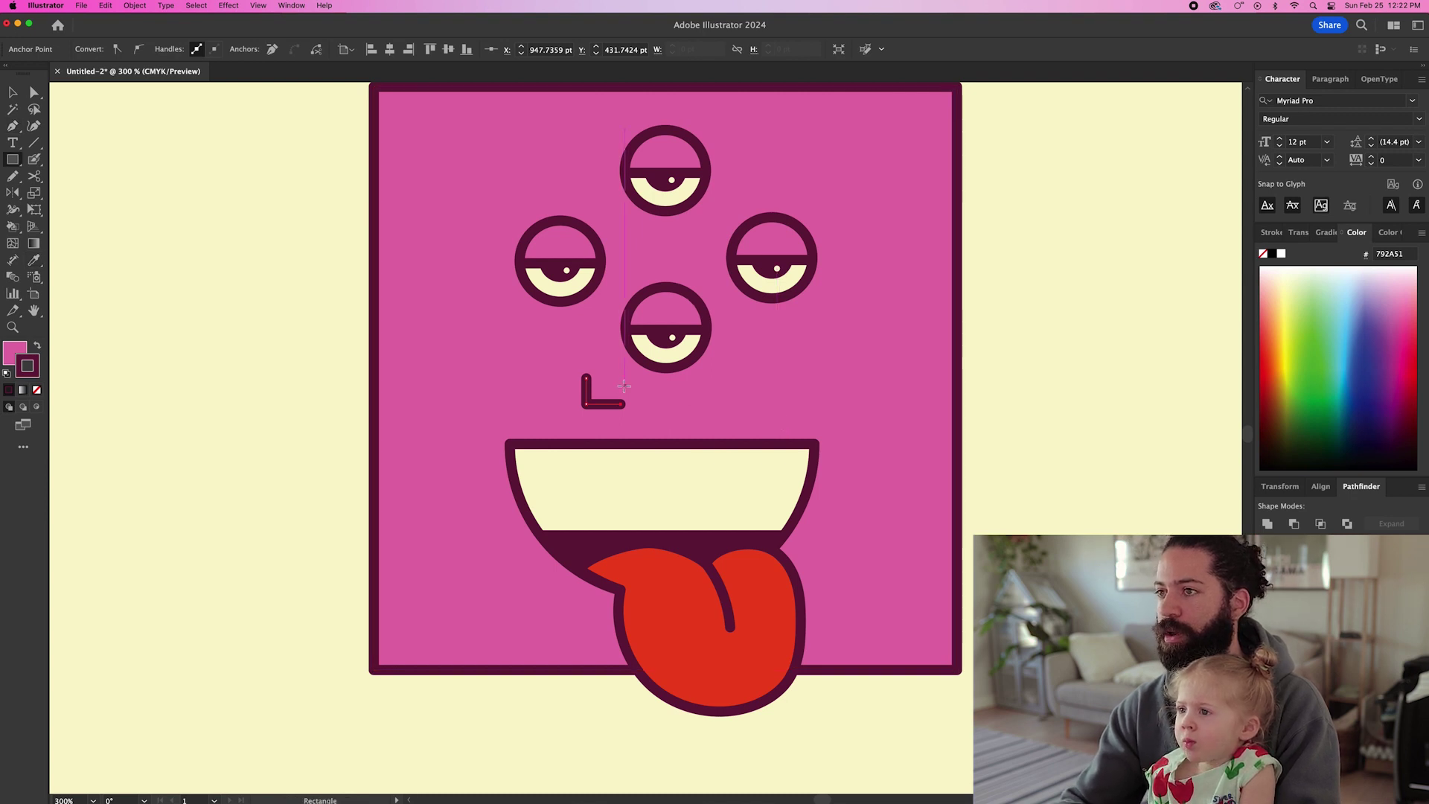
left_click_drag(621, 385, 725, 426)
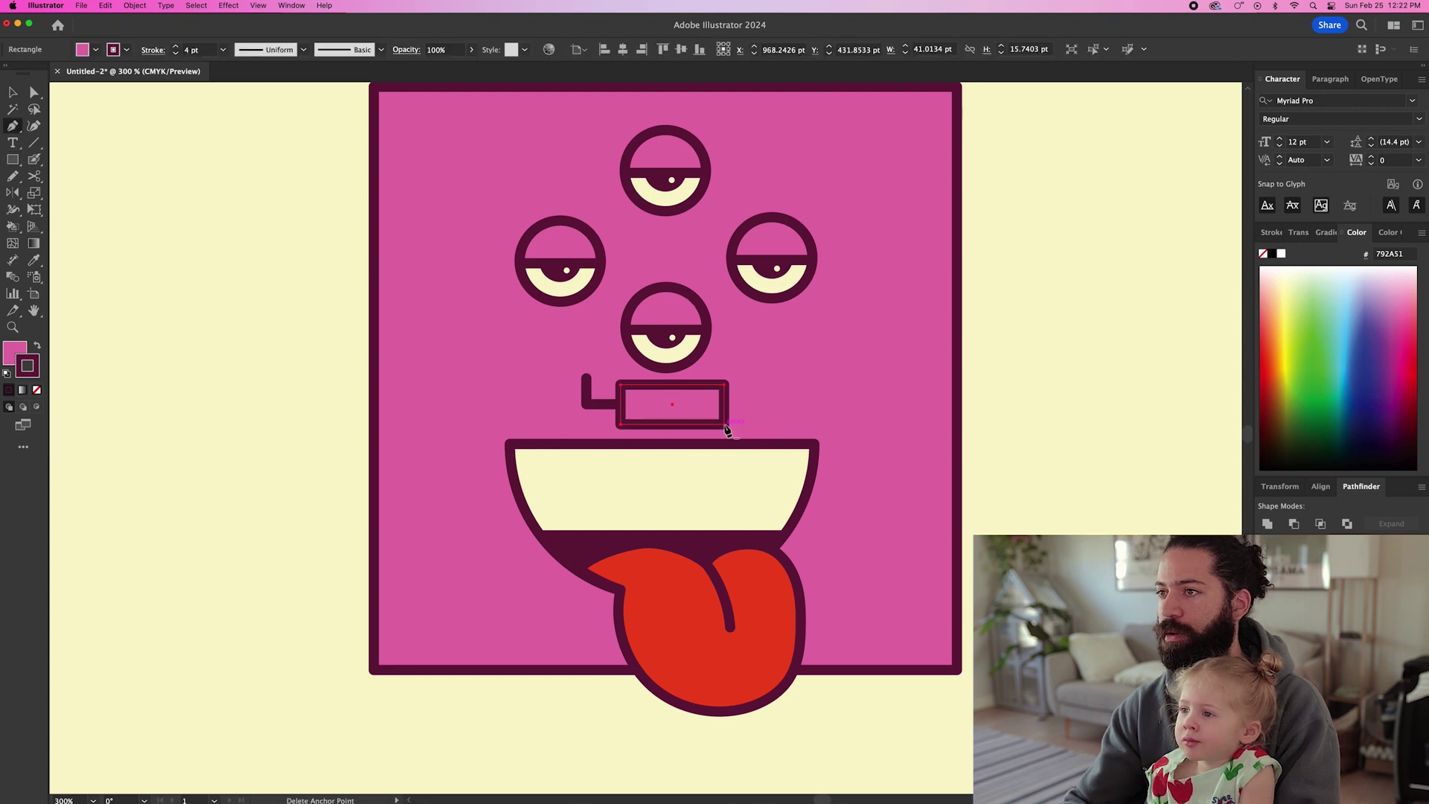
key("p")
left_click(690, 387)
key("Delete")
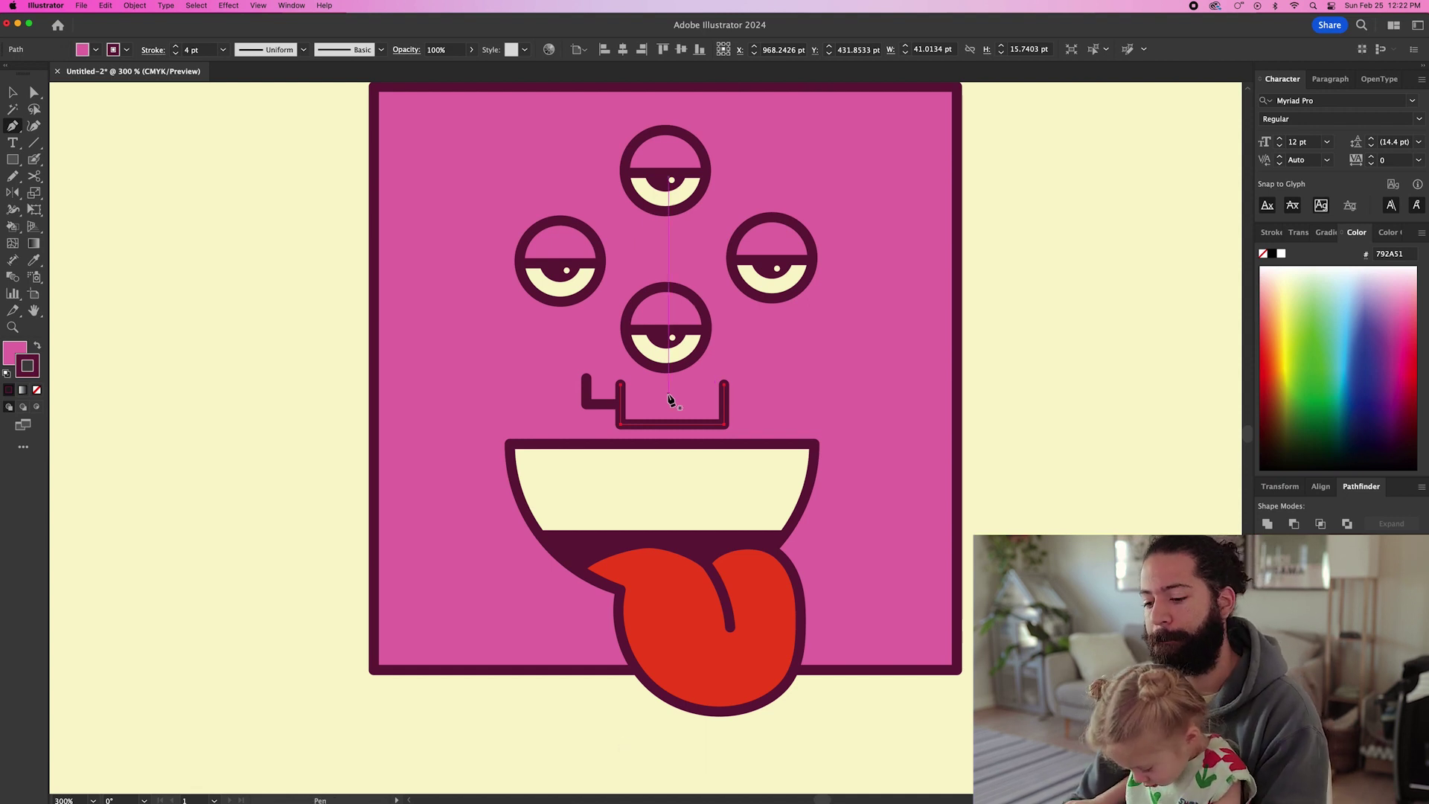
left_click(1033, 476, "super")
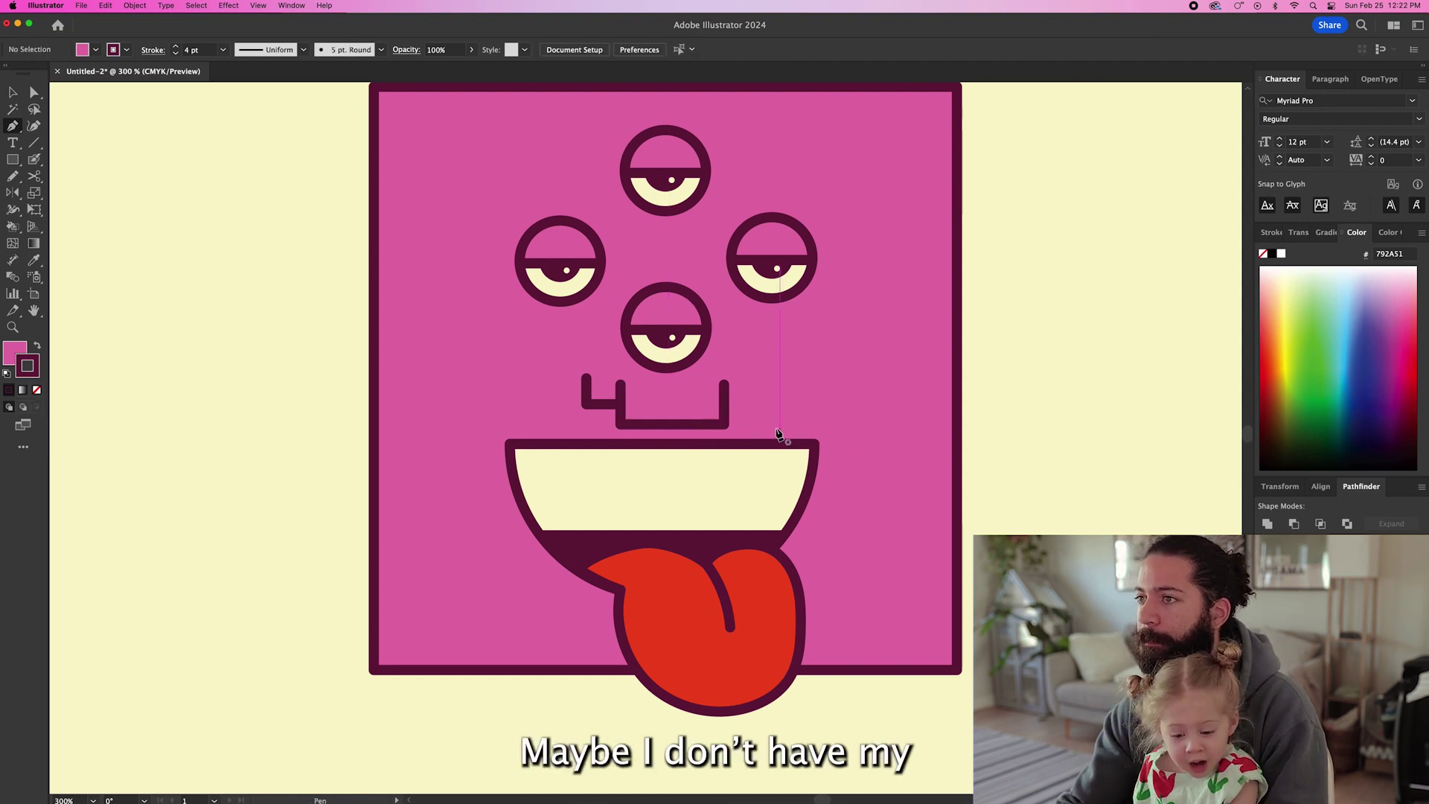
Step: Draw a mirrored L-shaped right nostril about 11 × 10 pt with the Pen tool, starting from the nose base's right side
left_click(729, 405)
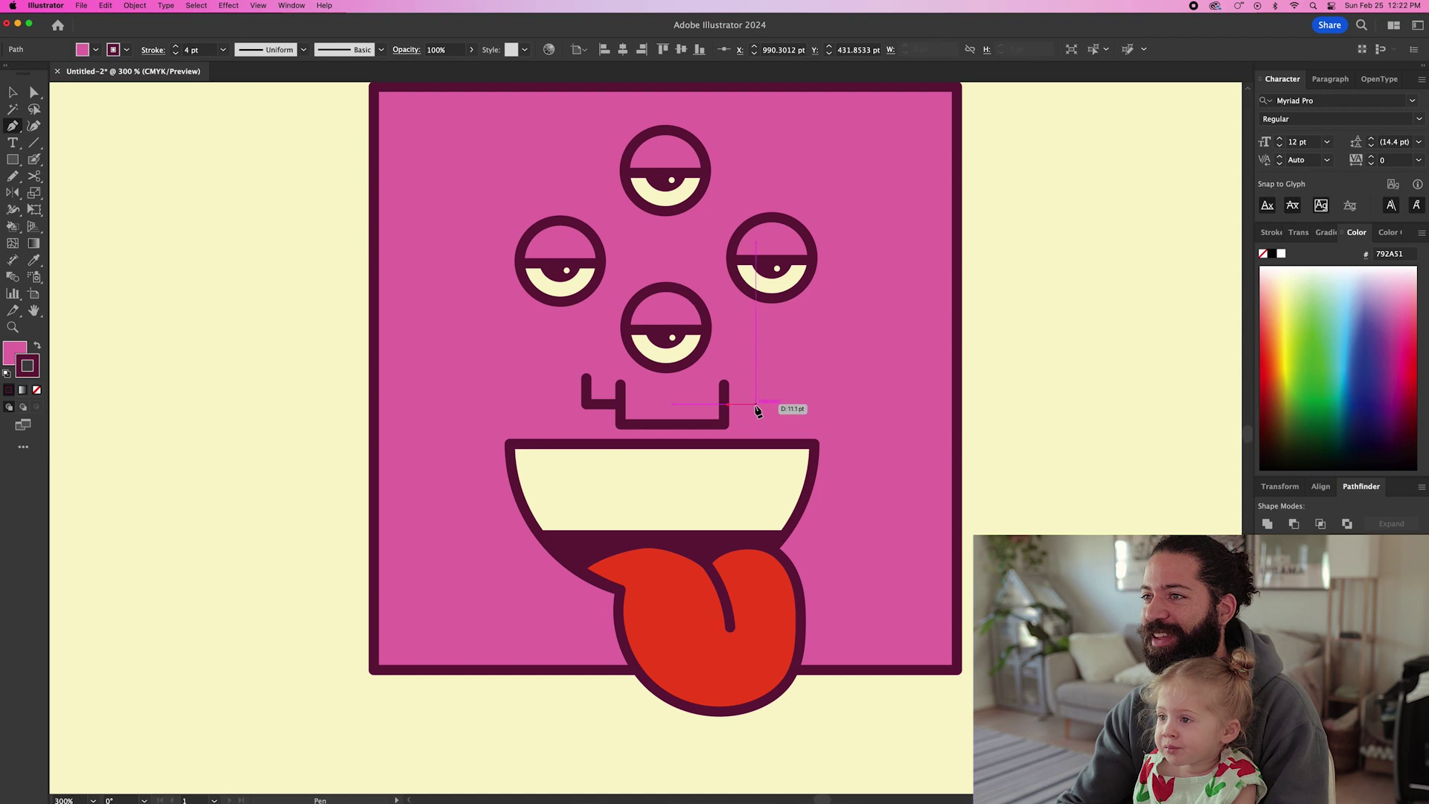
left_click(758, 404)
left_click(757, 378)
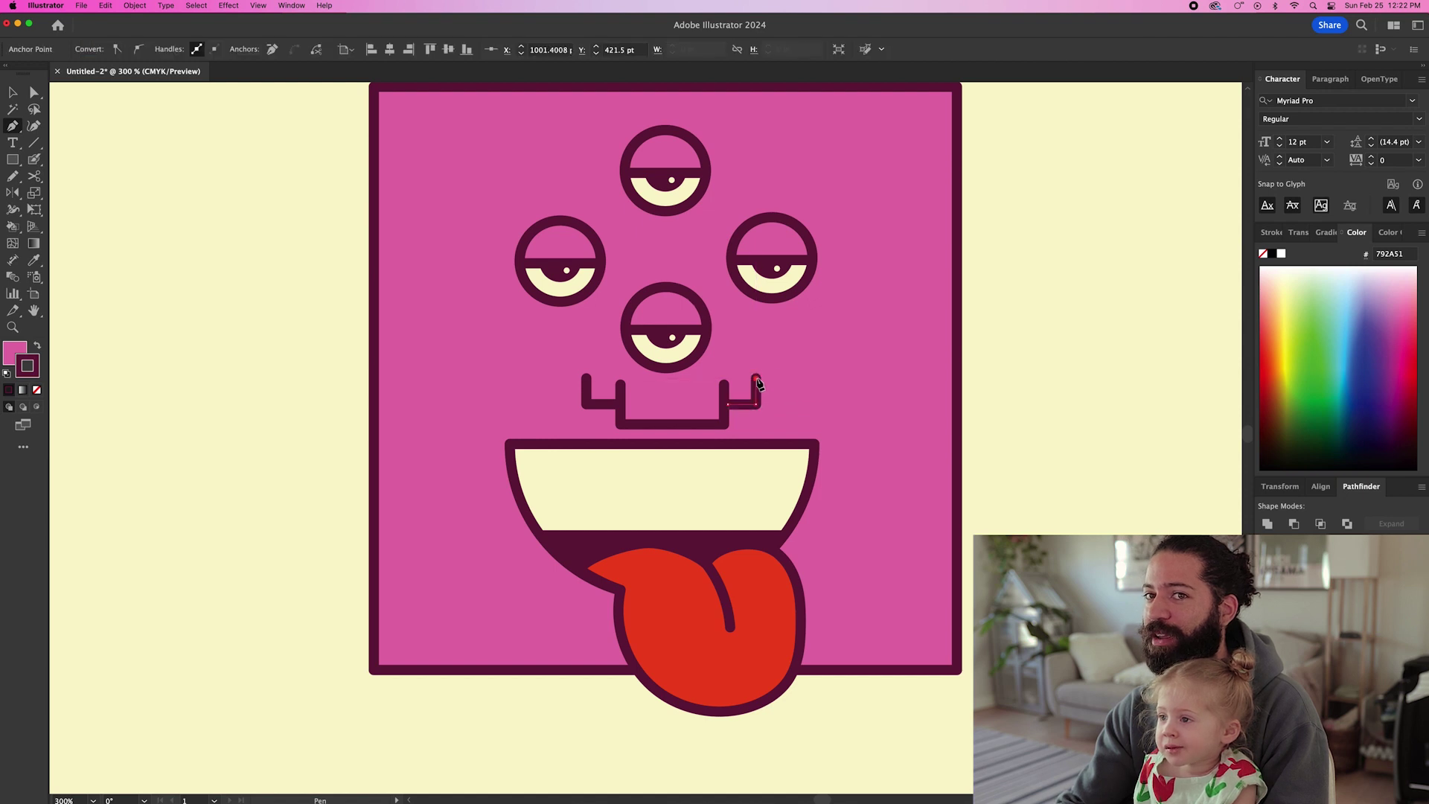
key("v")
left_click(1017, 418)
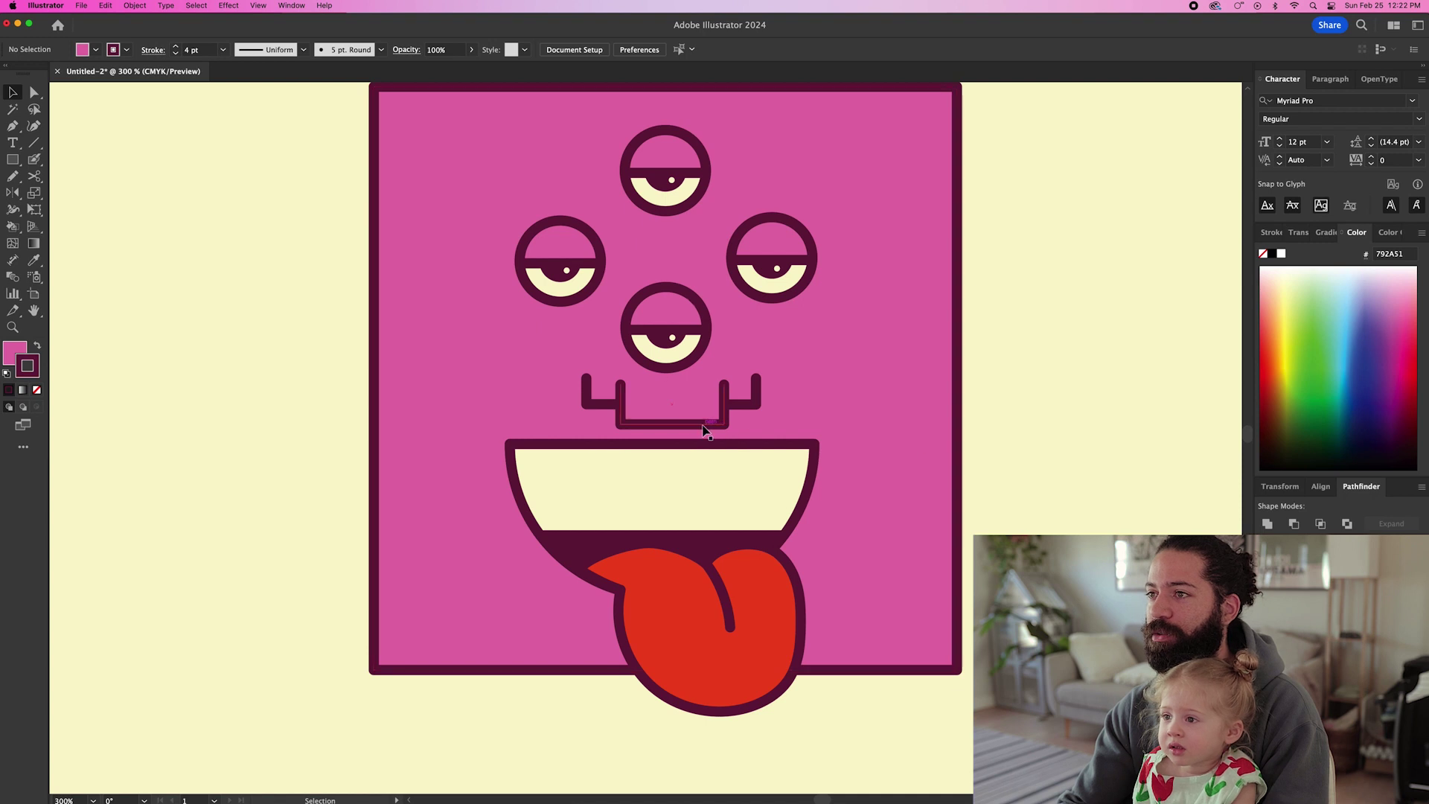
left_click(619, 408)
key("a")
left_click(606, 406, "shift")
left_click(752, 396, "shift")
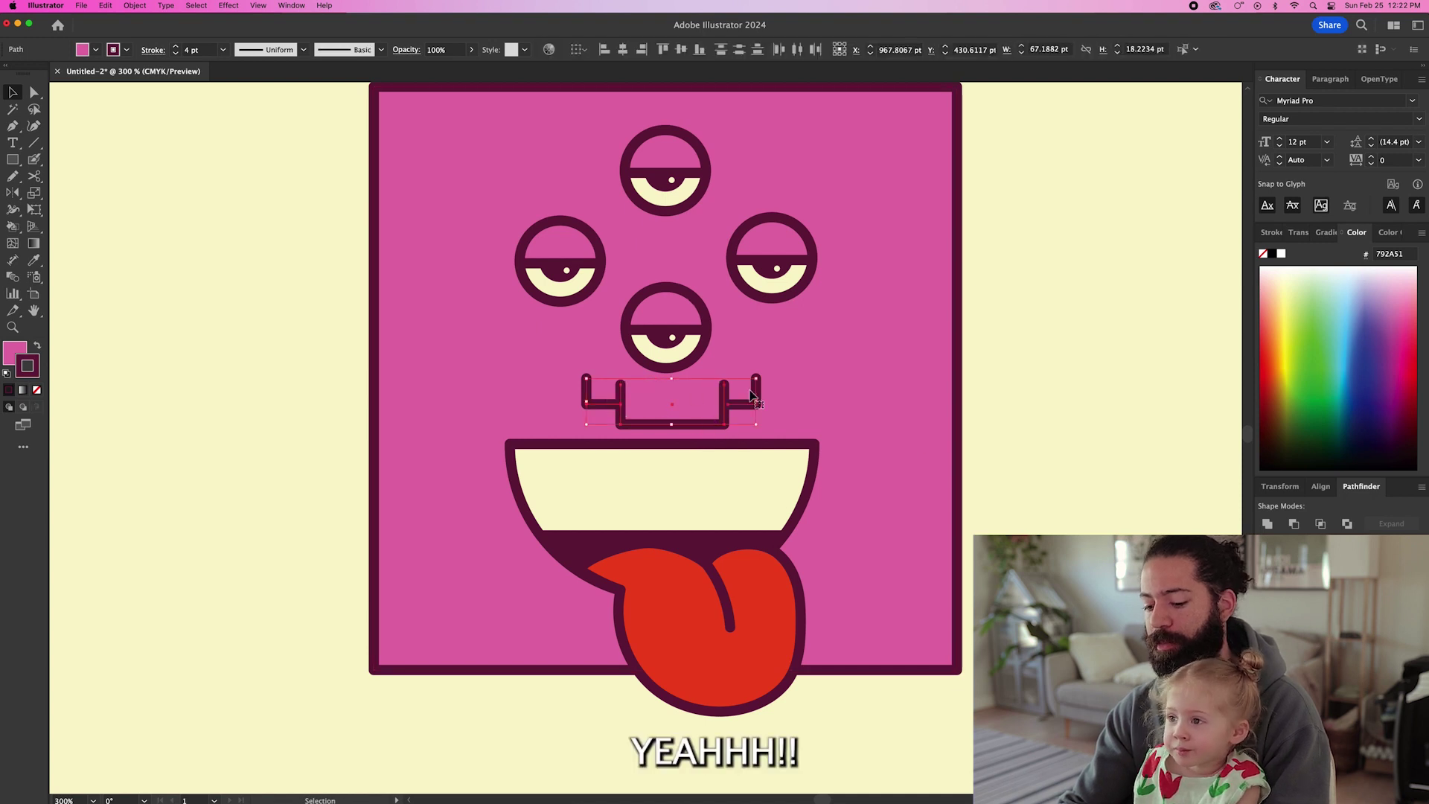
key("v")
left_click(1016, 421)
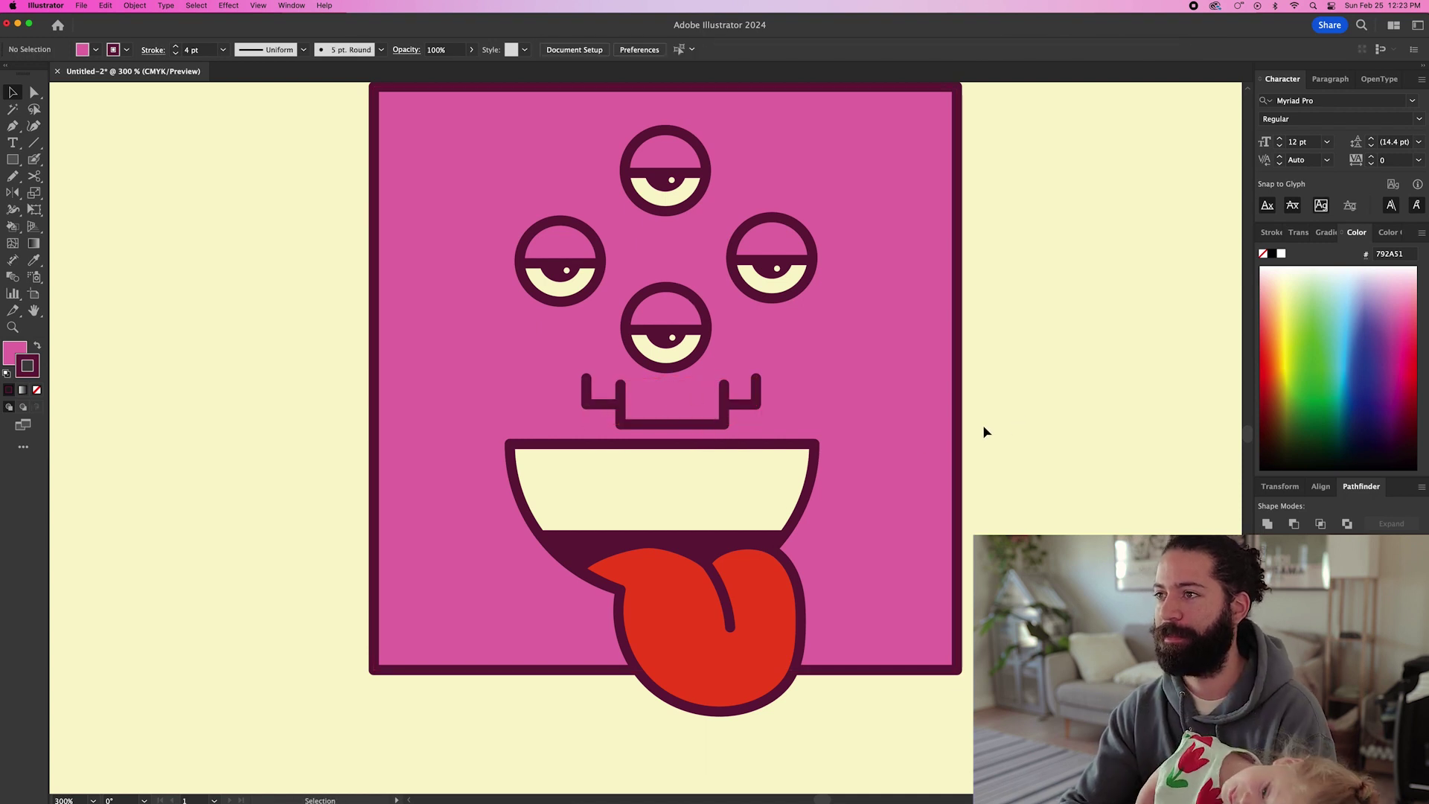
Step: Draw a pink, dark-outlined ear circle about 88 pt wide on the square's right edge and send it behind the square
scroll(1000, 459, "down", 2)
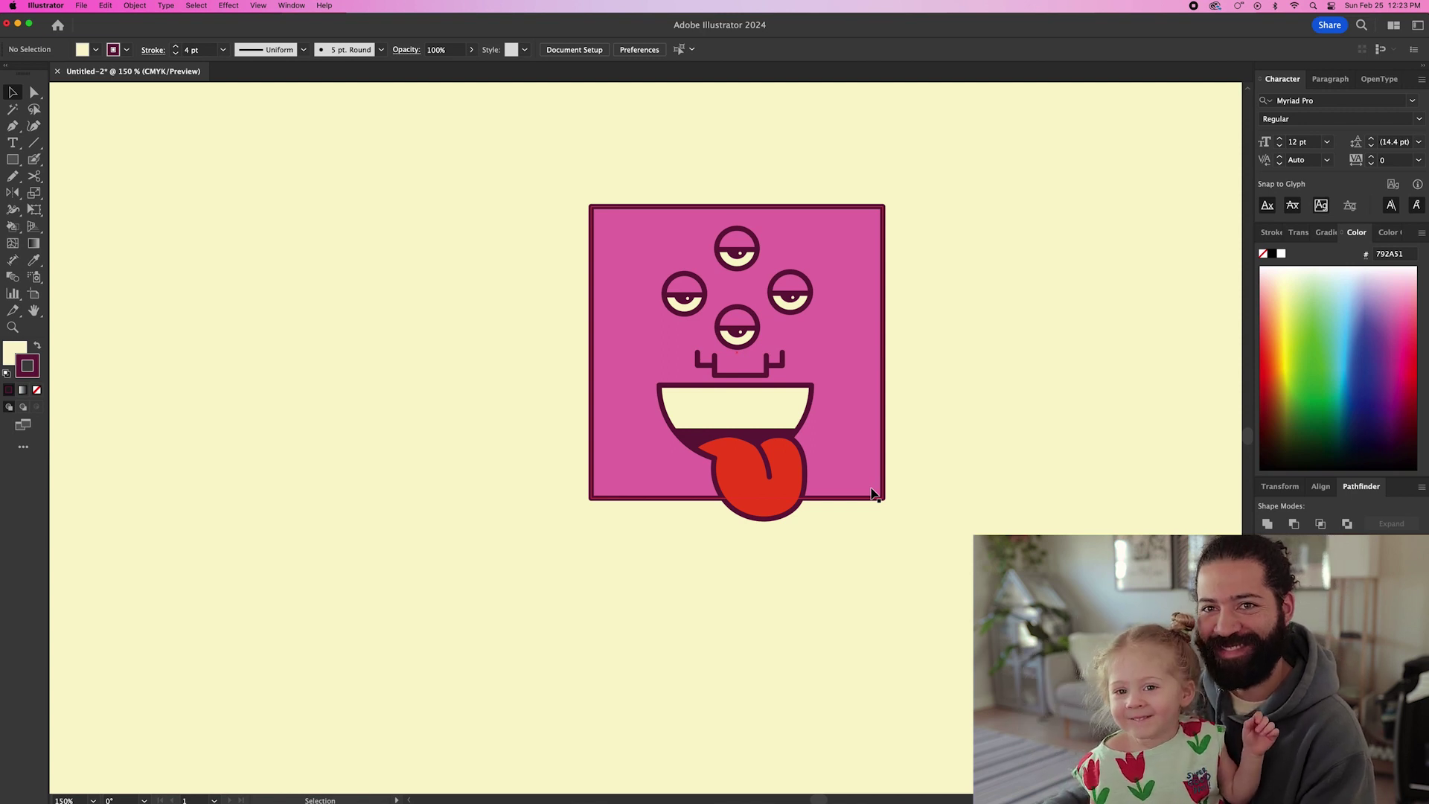
key("l")
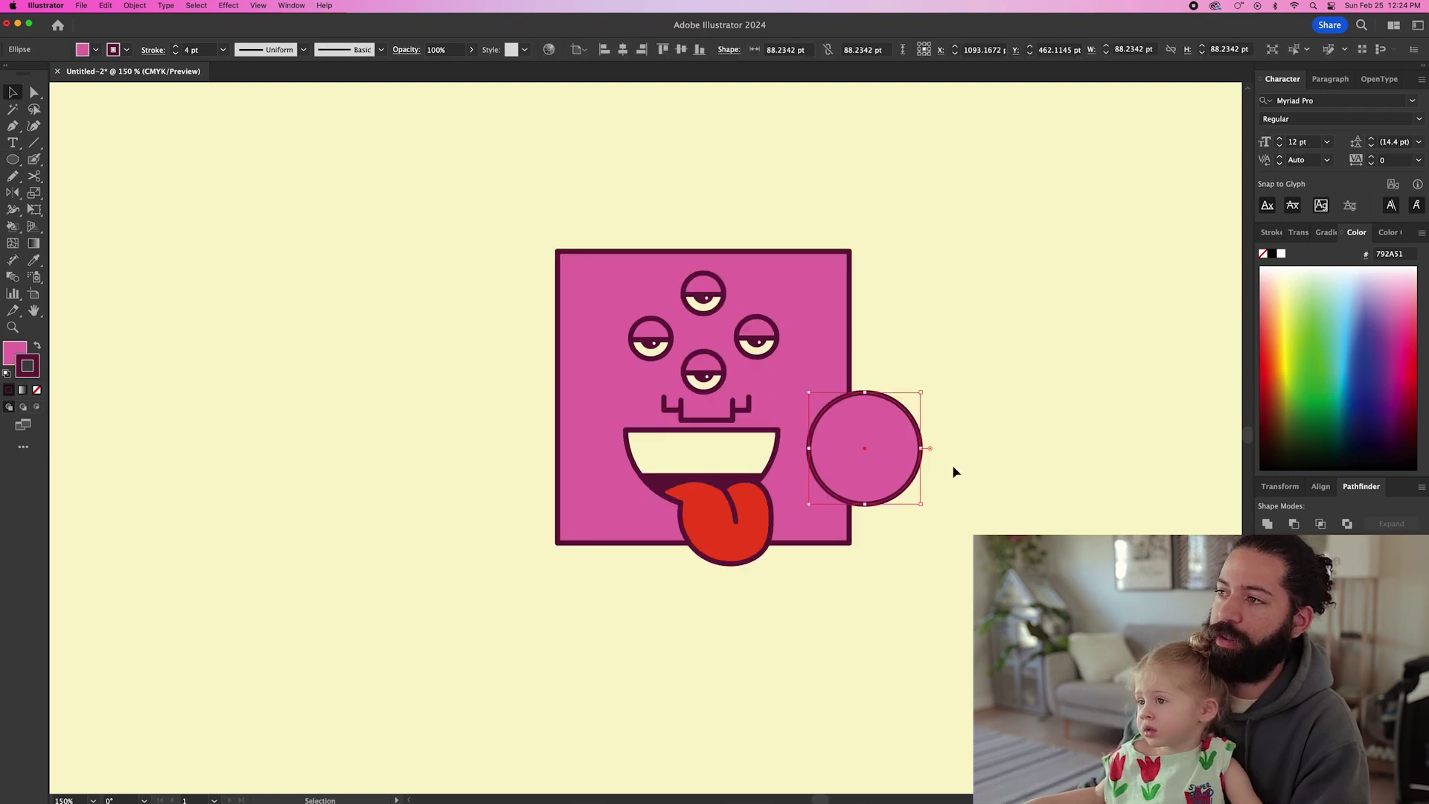
mouse_move(920, 463)
left_mouse_down()
mouse_move(960, 467)
mouse_move(894, 463)
left_mouse_up()
key("super+bracketleft")
key("shift+super+a")
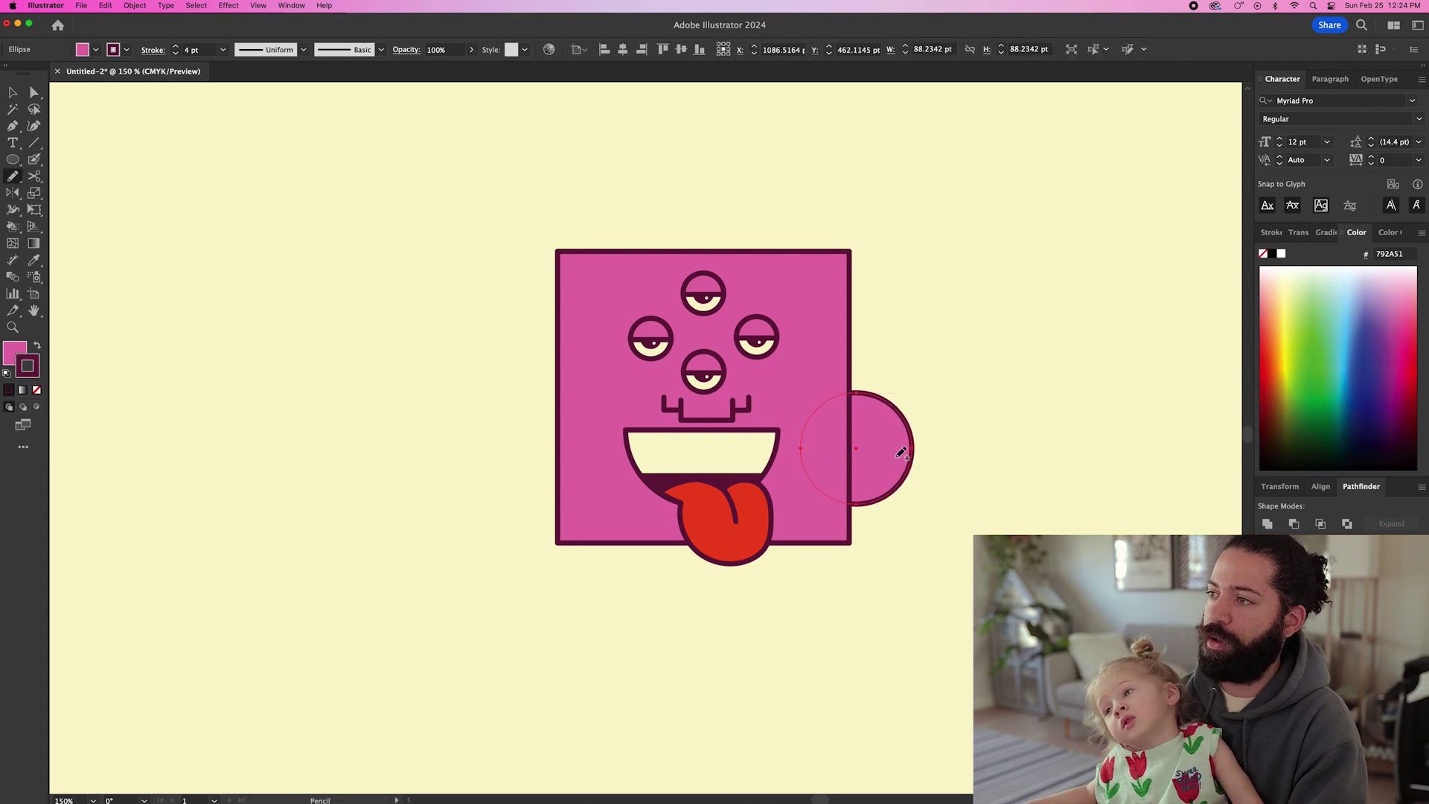
Step: Sketch an arched curve about 42 × 11 pt with the Pencil tool across the lower part of the ear, replacing the first attempt
key("n")
left_click_drag(847, 461, 872, 469)
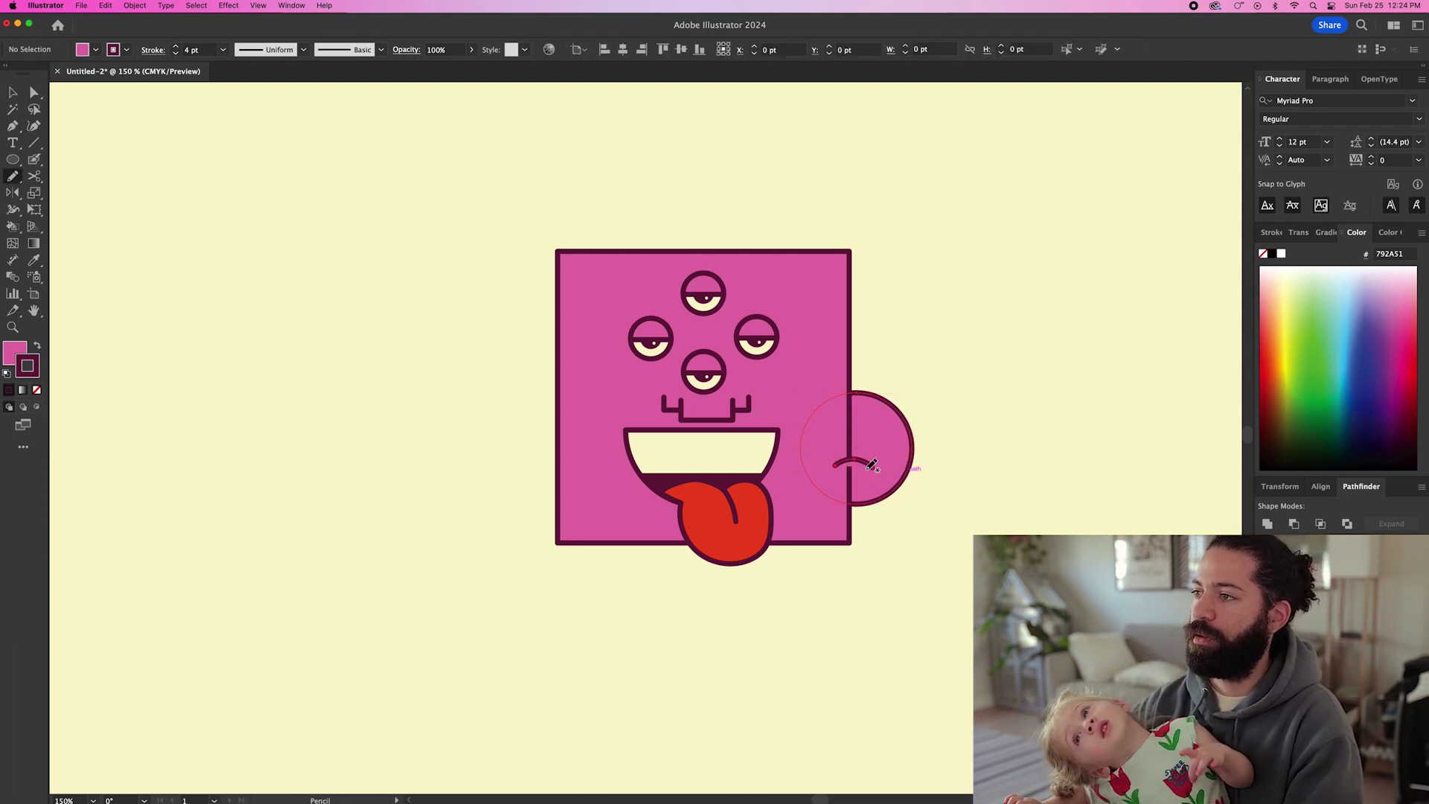
key("super+z")
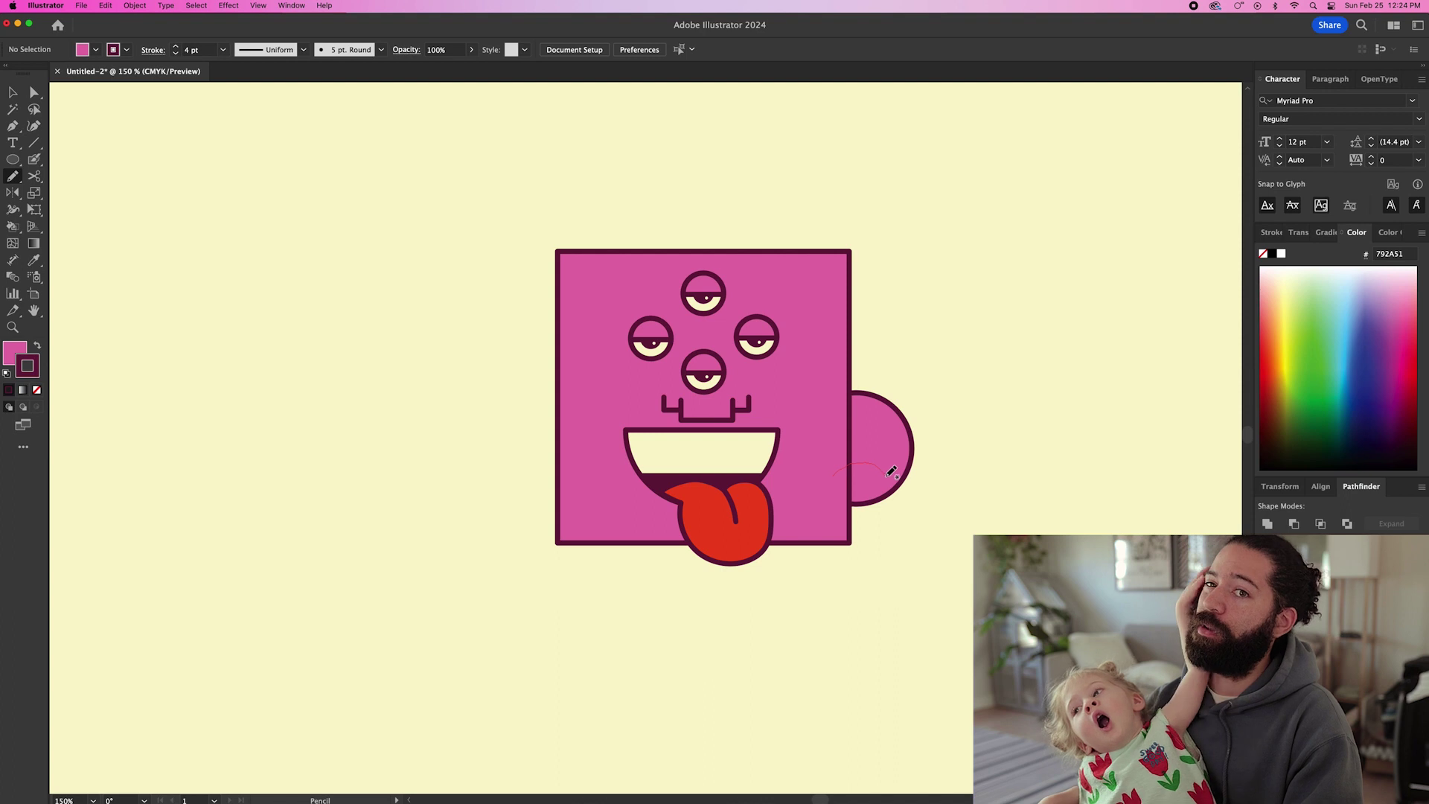
left_click_drag(888, 475, 887, 475)
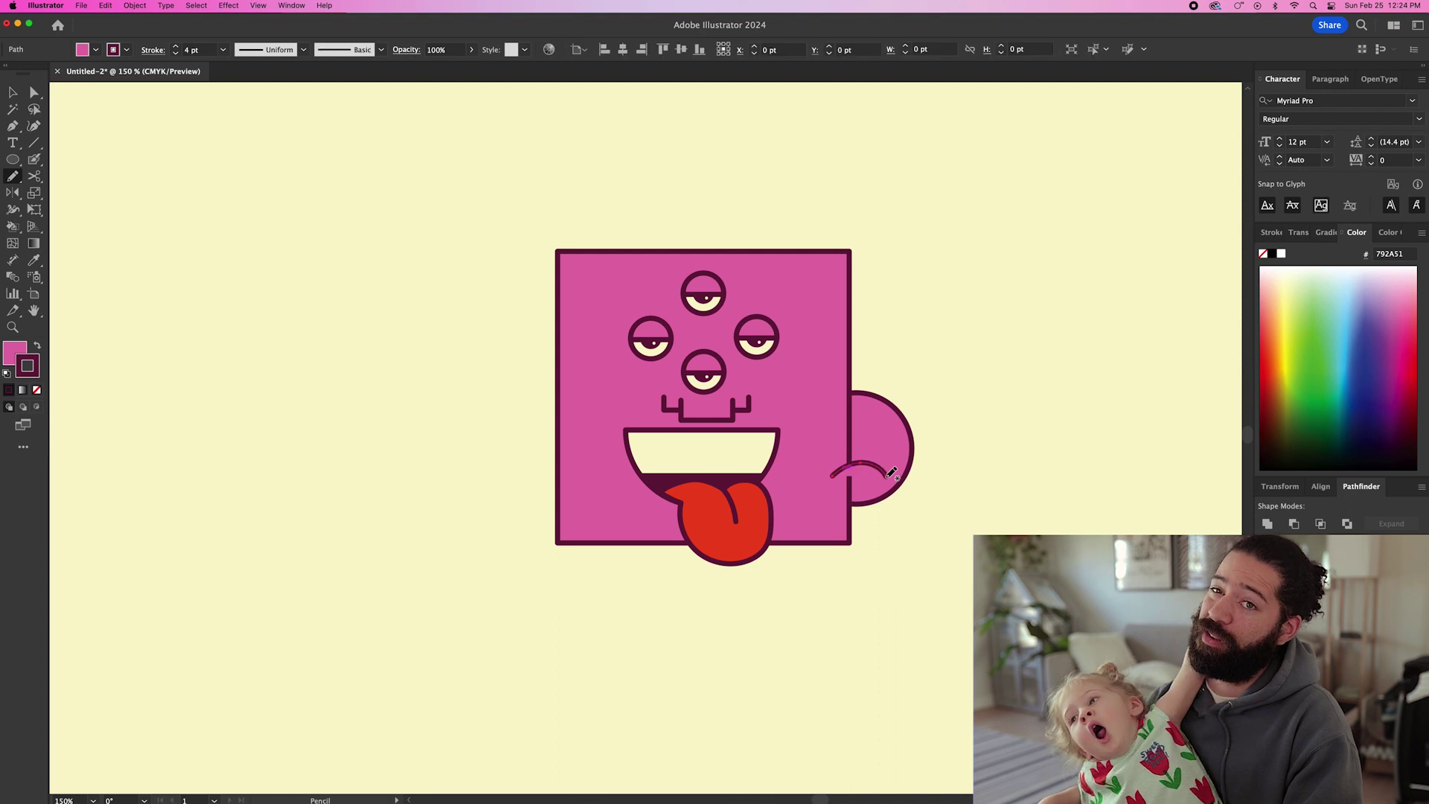
left_click(960, 471, "super")
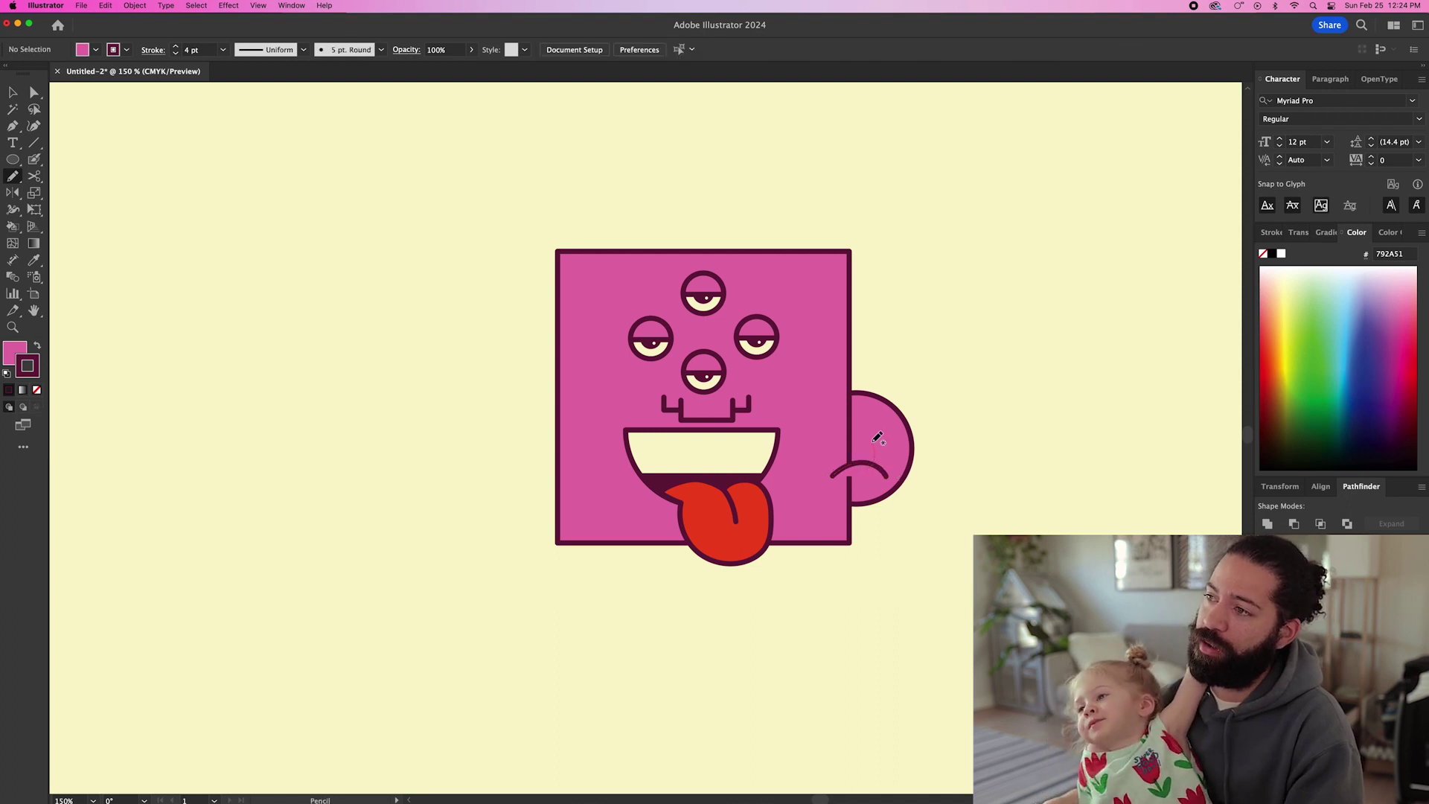
Step: Sketch a rounded inner-ear loop about 31 × 33 pt above the arch, fill it darker pink and place both ear details behind the square
mouse_move(877, 438)
left_mouse_down()
mouse_move(863, 426)
mouse_move(840, 439)
mouse_move(887, 476)
left_mouse_up()
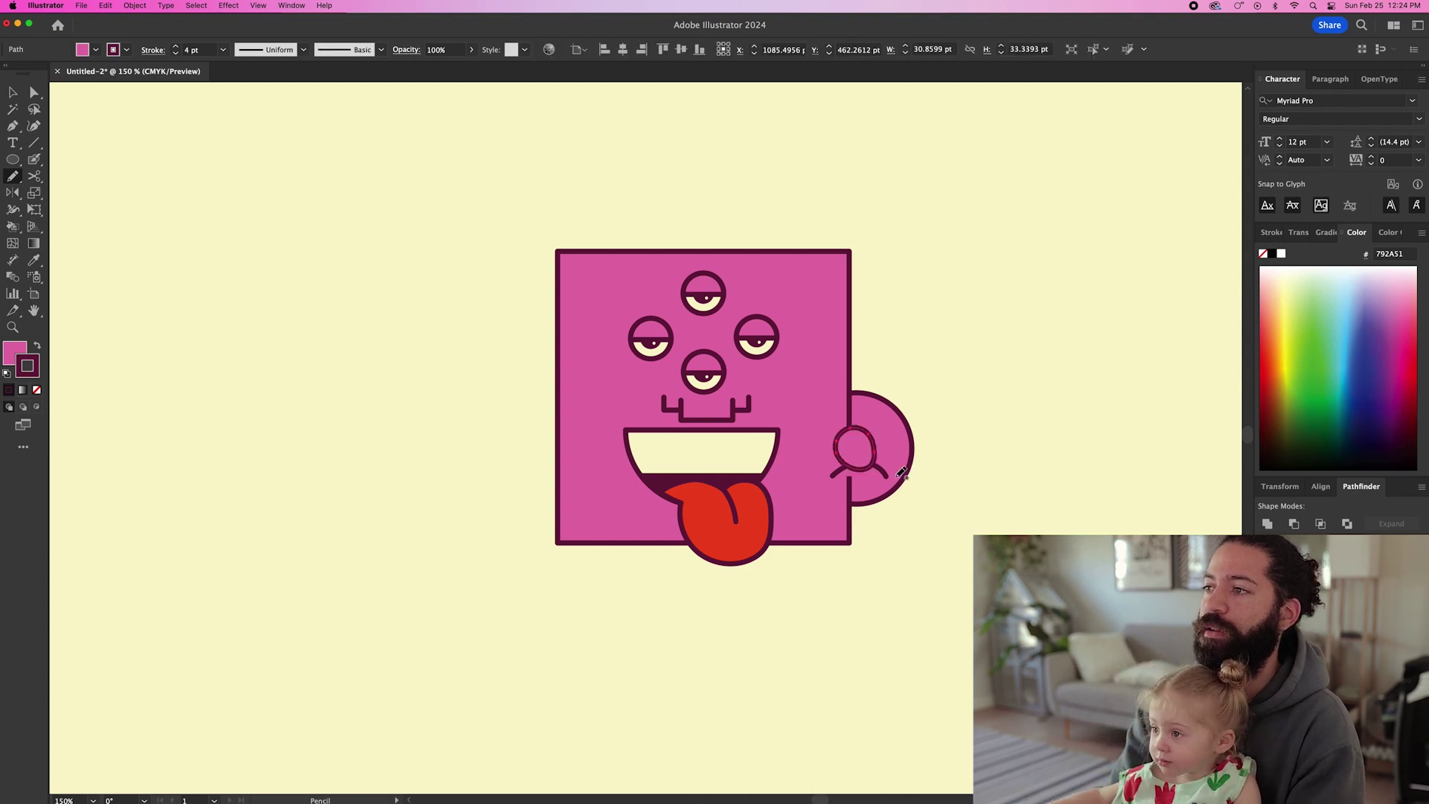
key("super")
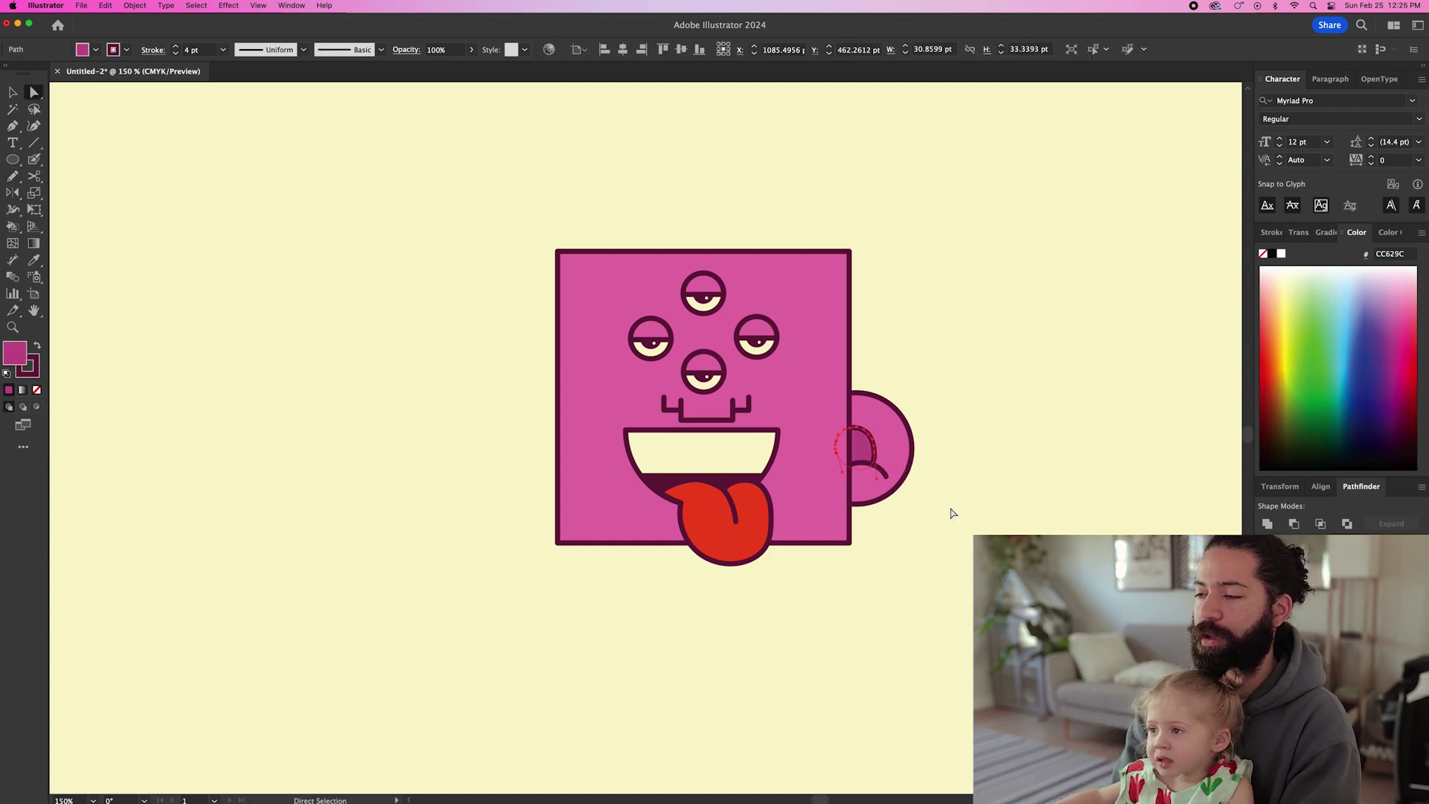
key("v")
left_click(1066, 527)
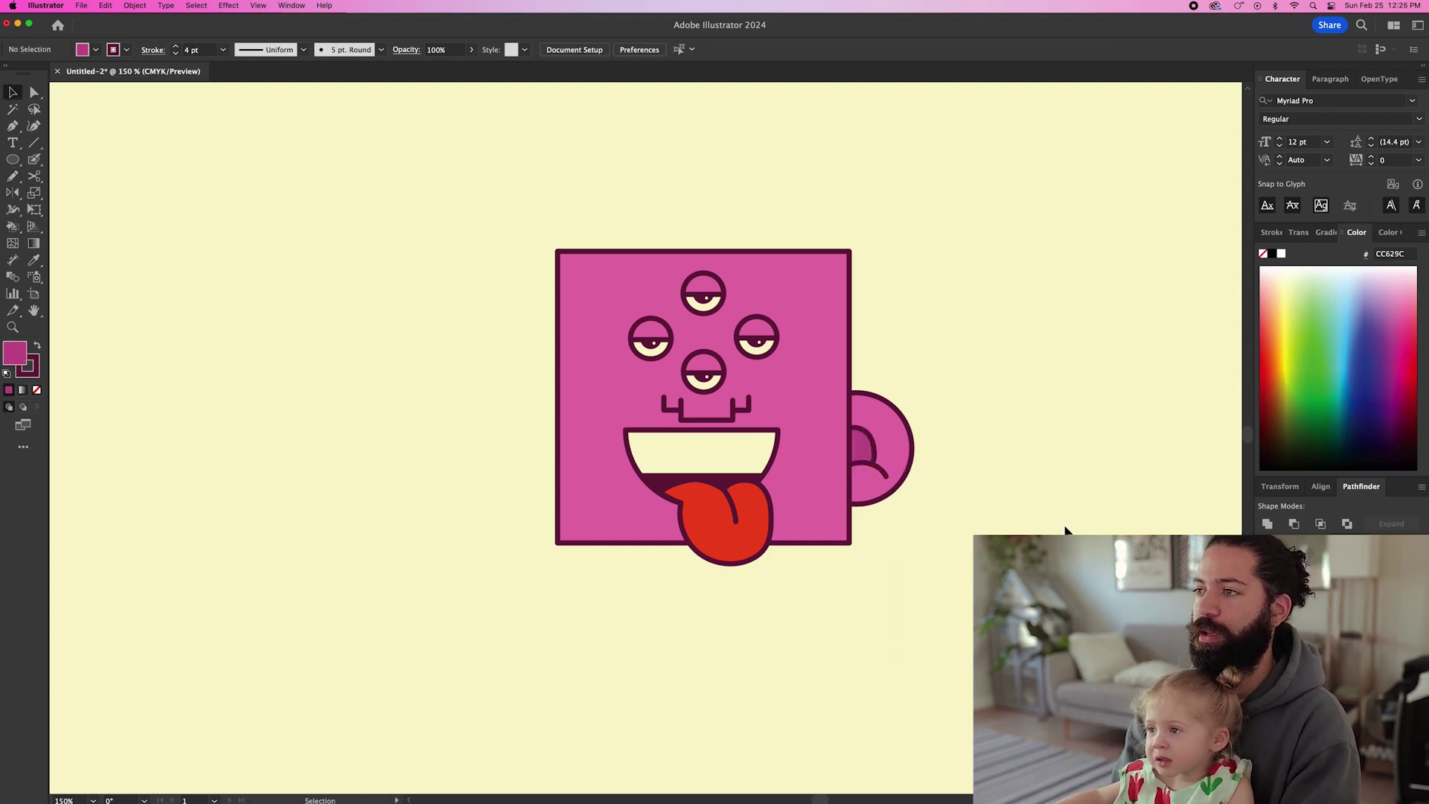
Step: Duplicate the ear group, reflect the copy across the vertical axis and tuck it behind the square's left edge
left_click(897, 449)
left_click_drag(896, 444, 509, 440)
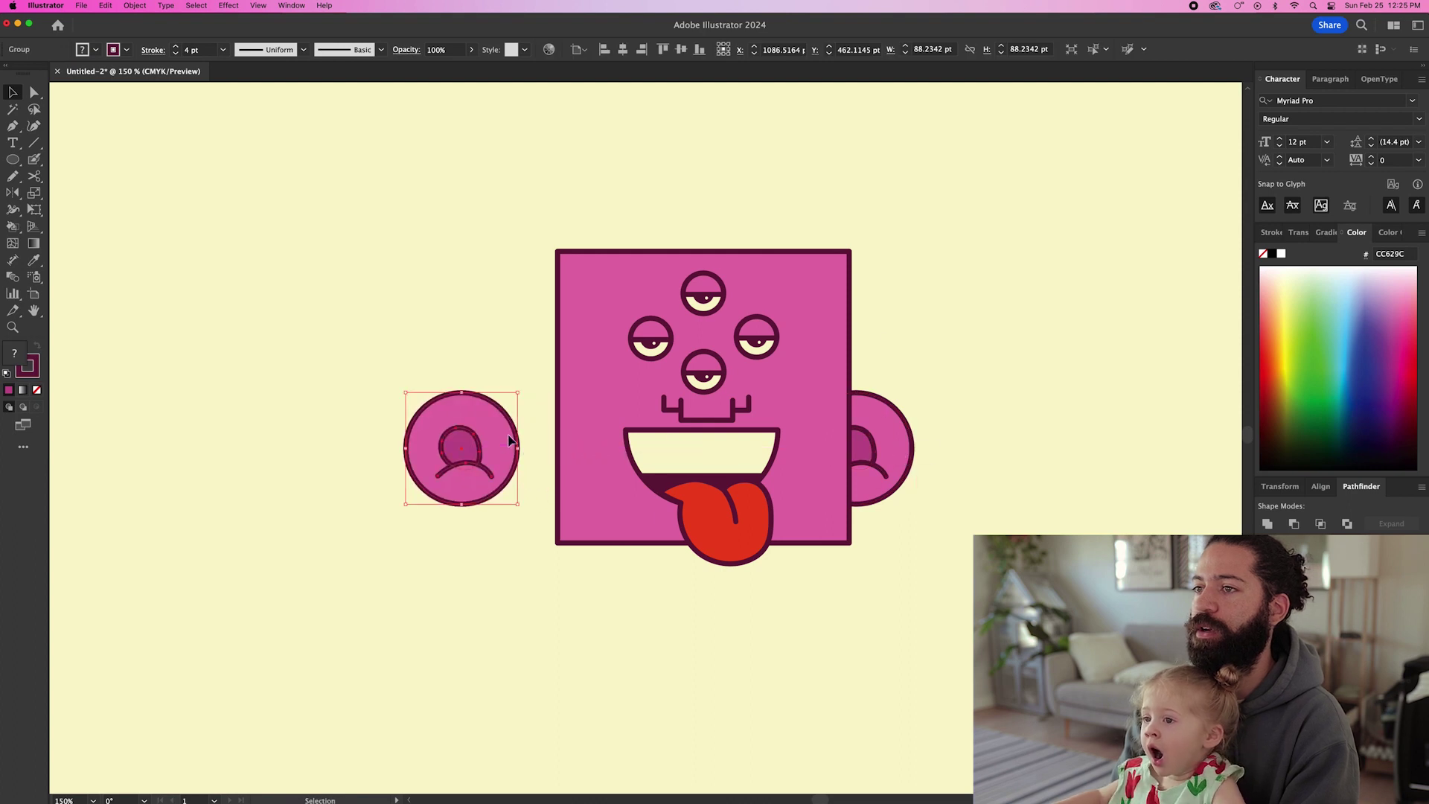
left_click(133, 8)
mouse_move(134, 21)
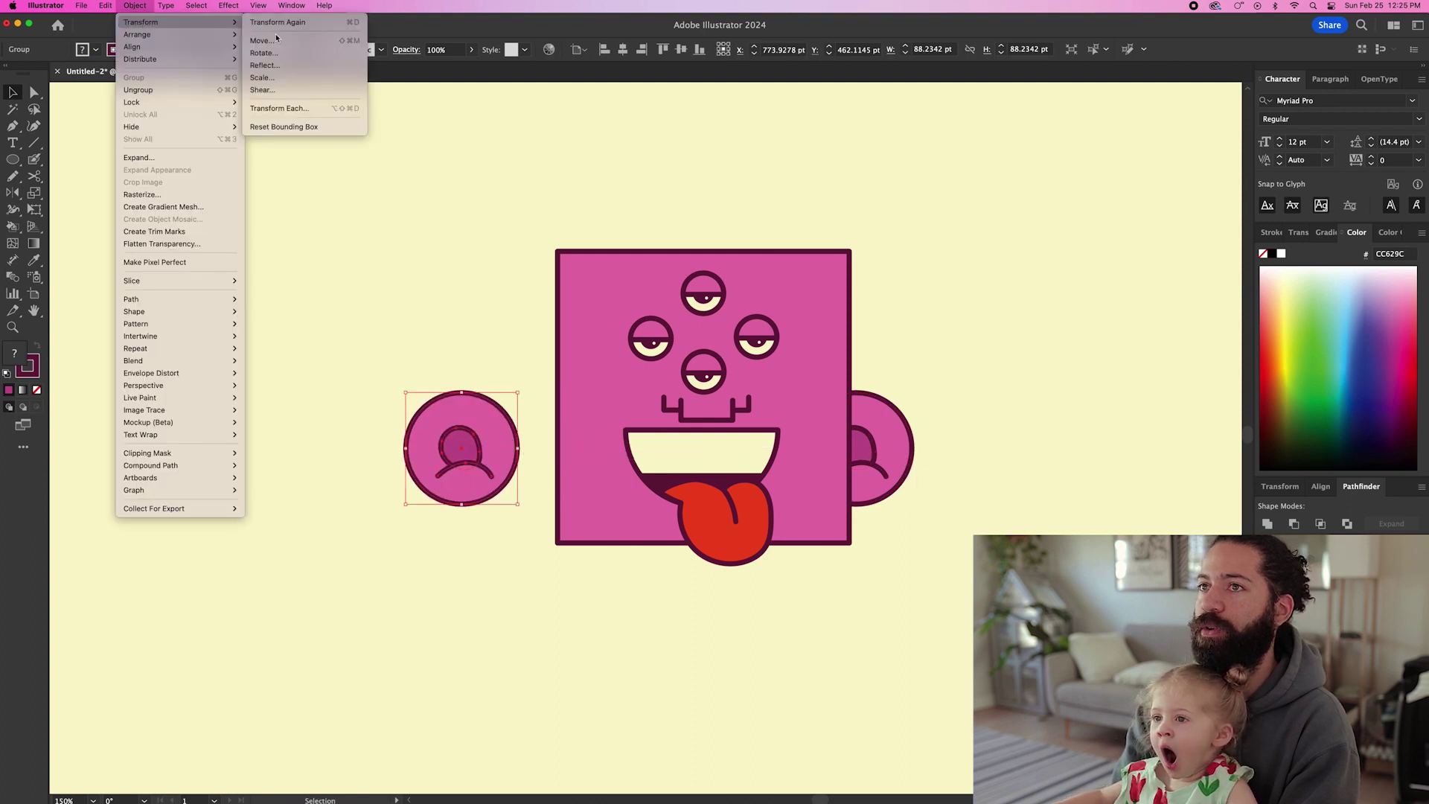
left_click(285, 65)
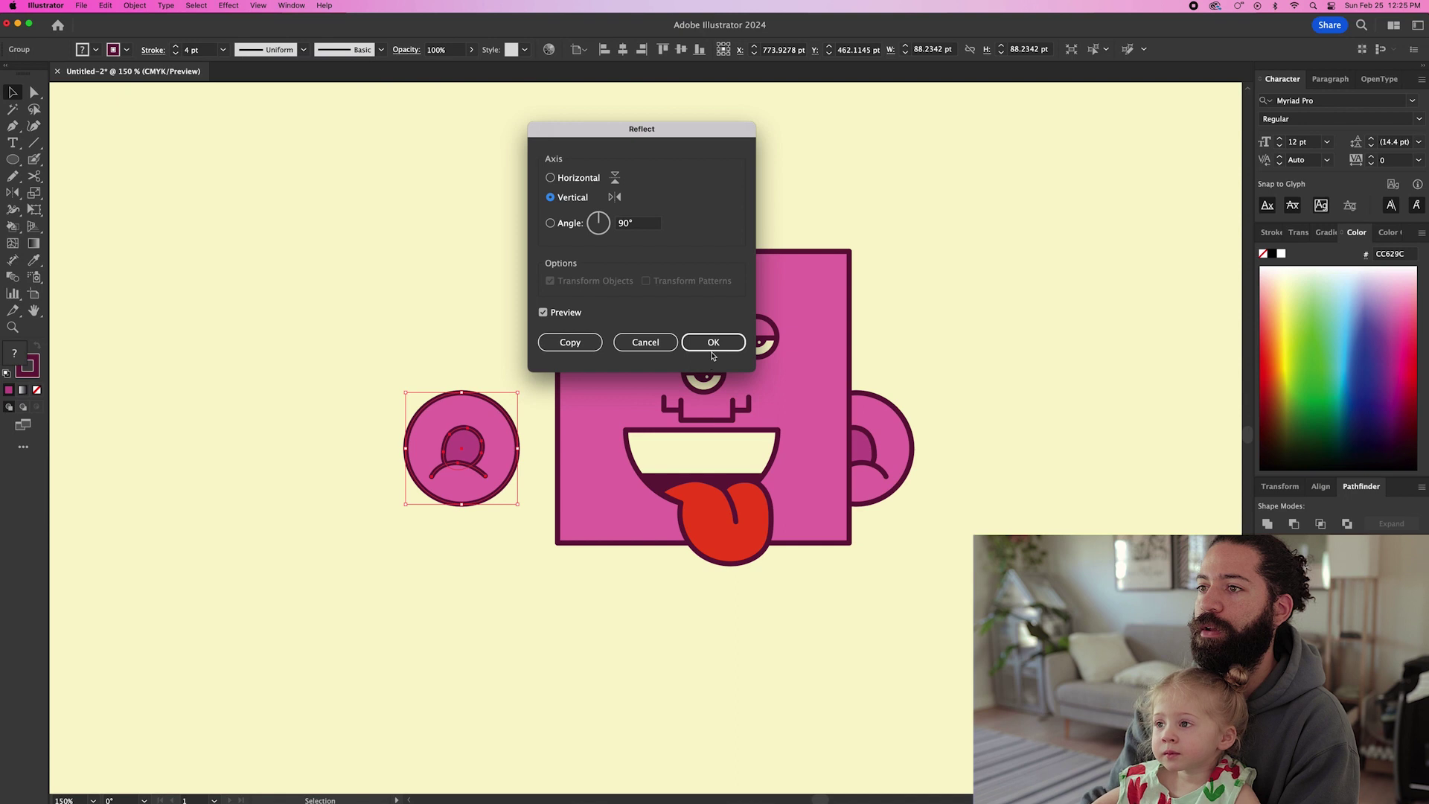
left_click(714, 342)
left_click_drag(434, 437, 521, 443)
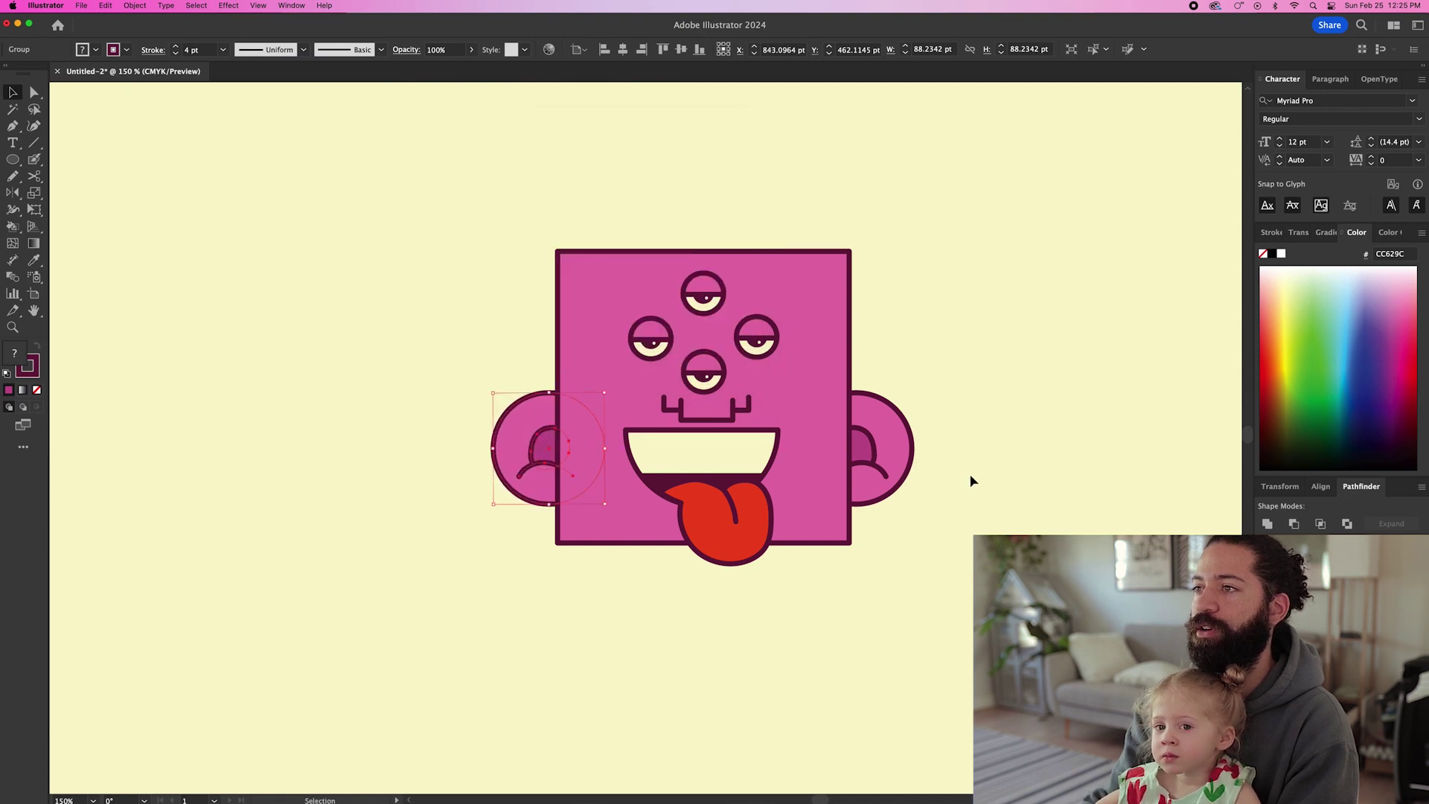
left_click(986, 492)
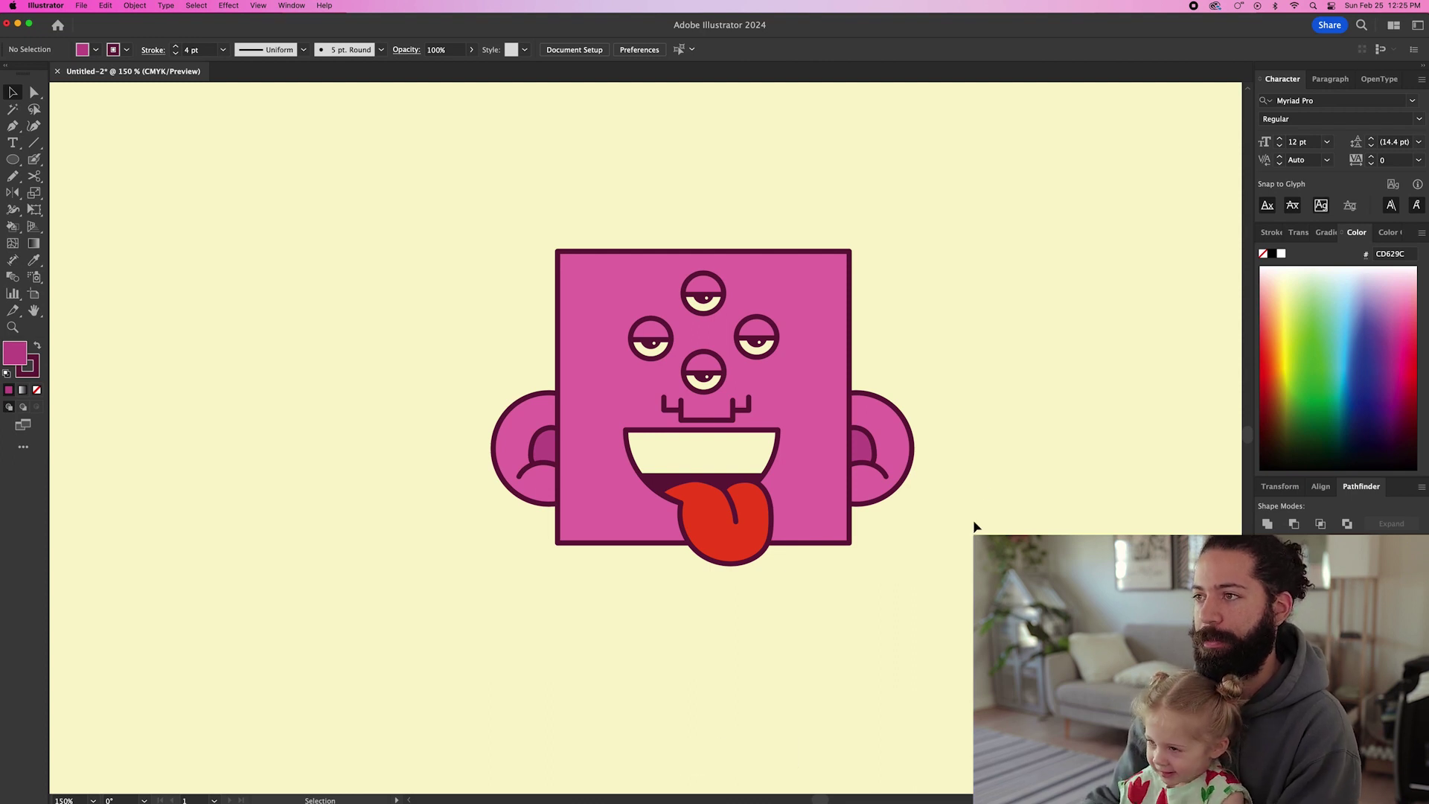
Step: Sketch a curved arm about 154 × 69 pt from the square's lower right with the Pencil tool and fill it the square's pink
scroll(981, 530, "down", 3)
scroll(981, 530, "down", 2)
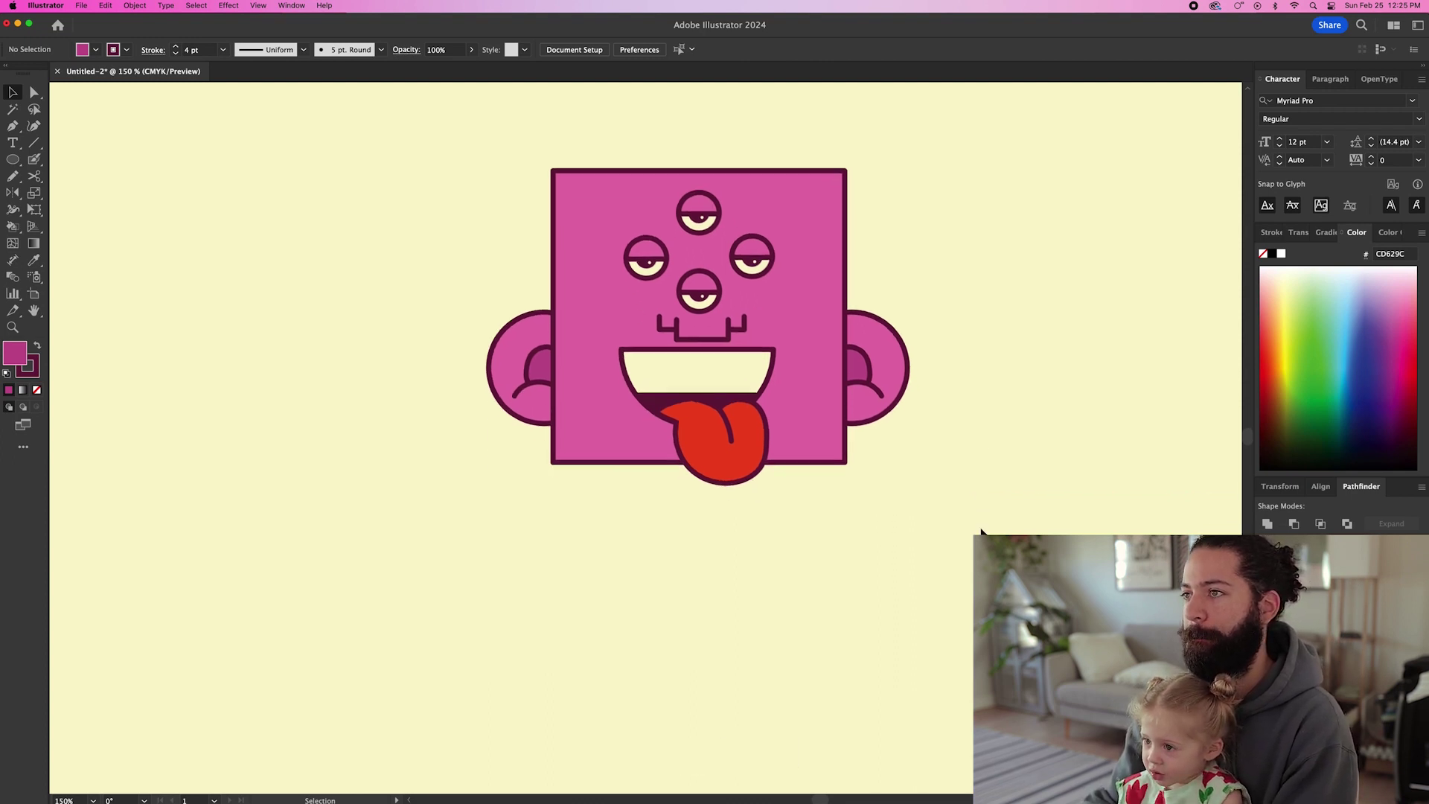
scroll(981, 530, "down", 1)
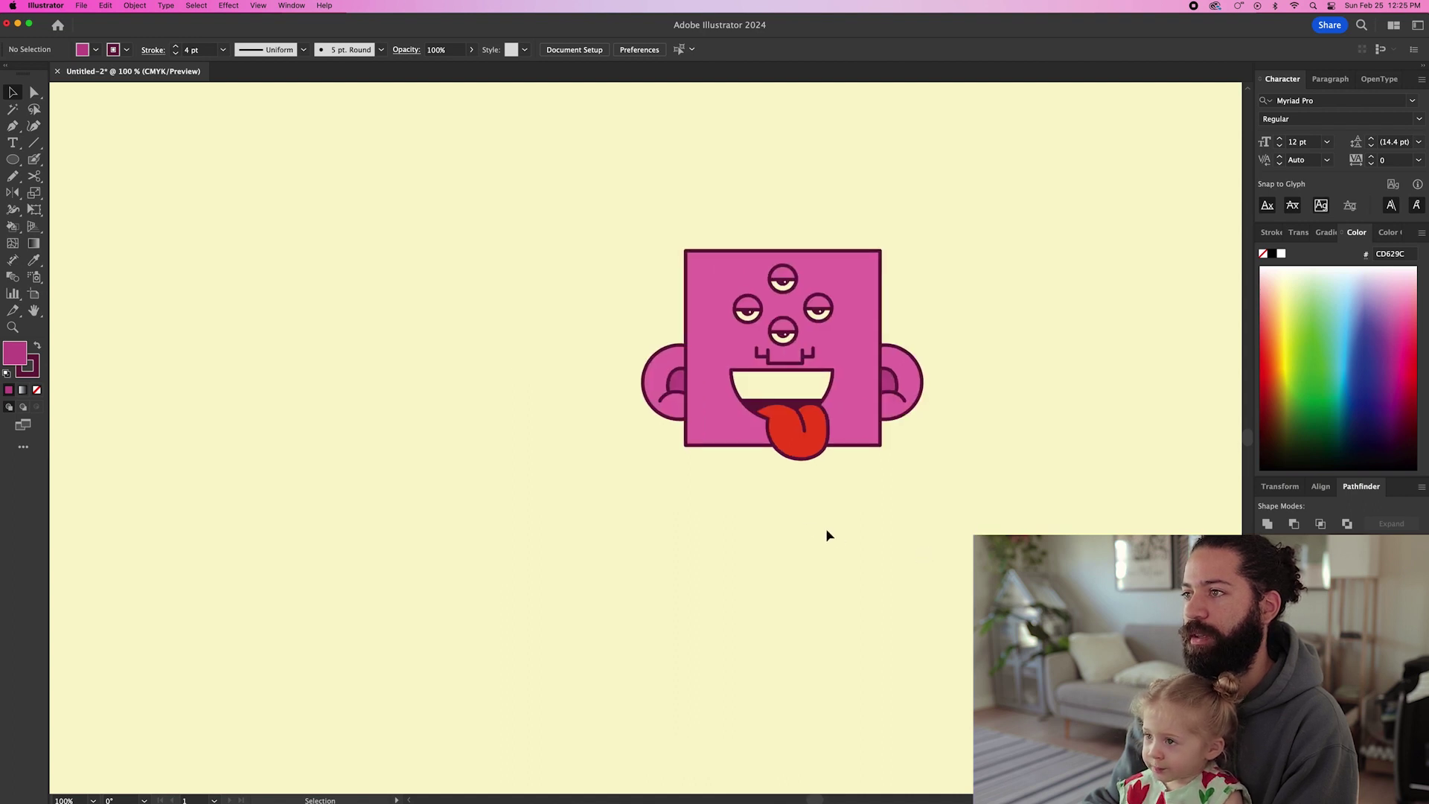
scroll(829, 536, "up", 2)
scroll(818, 533, "right", 1)
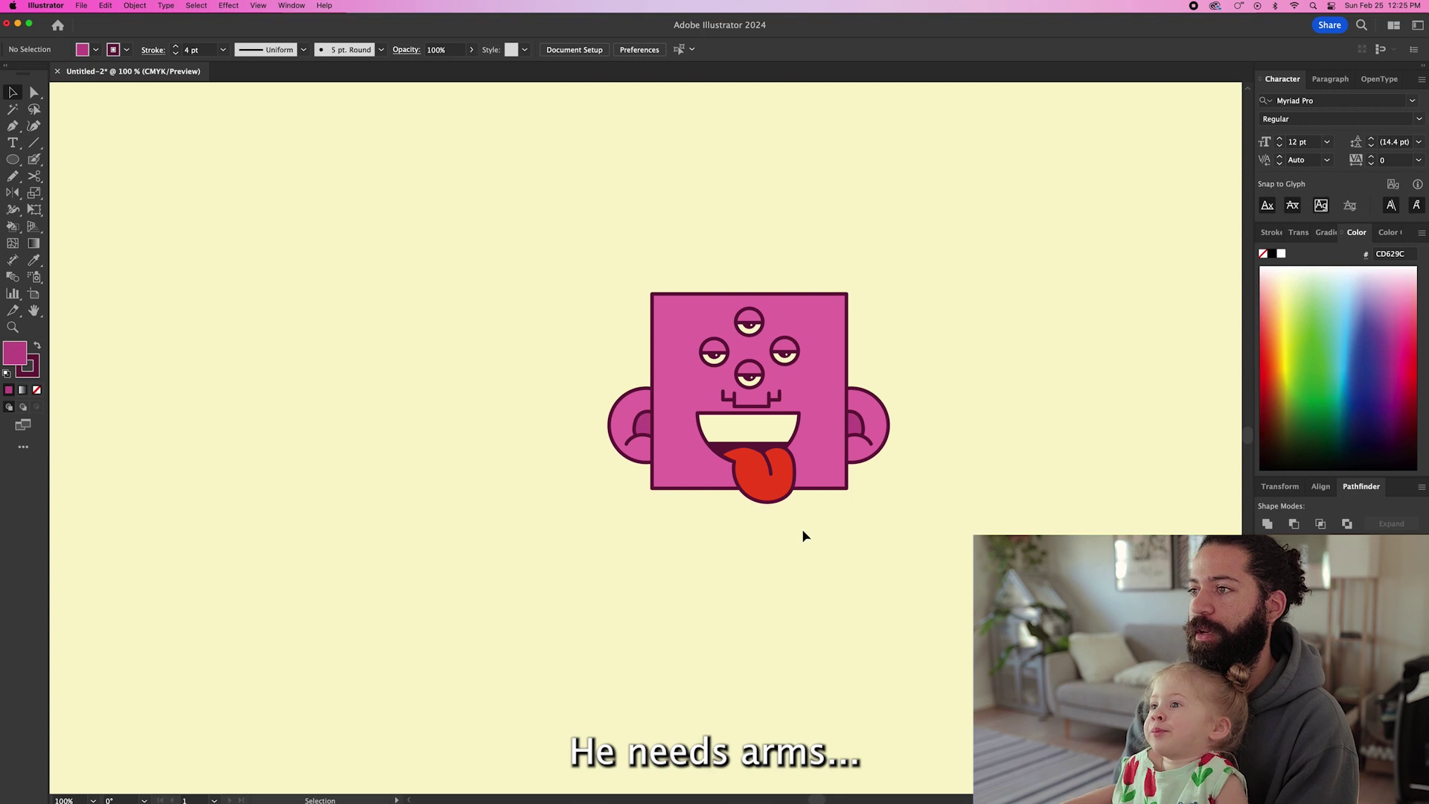
key("n")
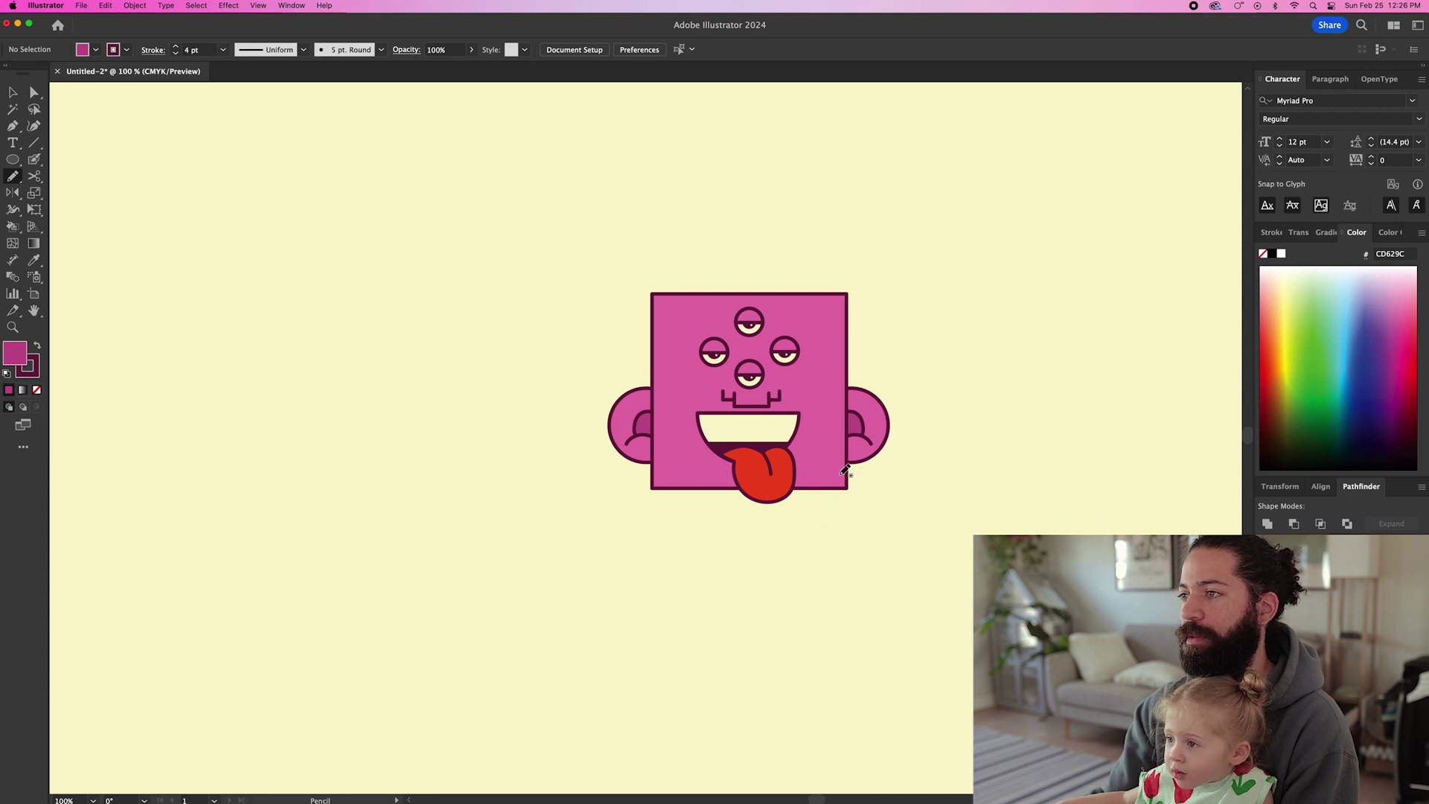
mouse_move(897, 463)
left_mouse_down()
mouse_move(909, 447)
mouse_move(930, 467)
left_mouse_up()
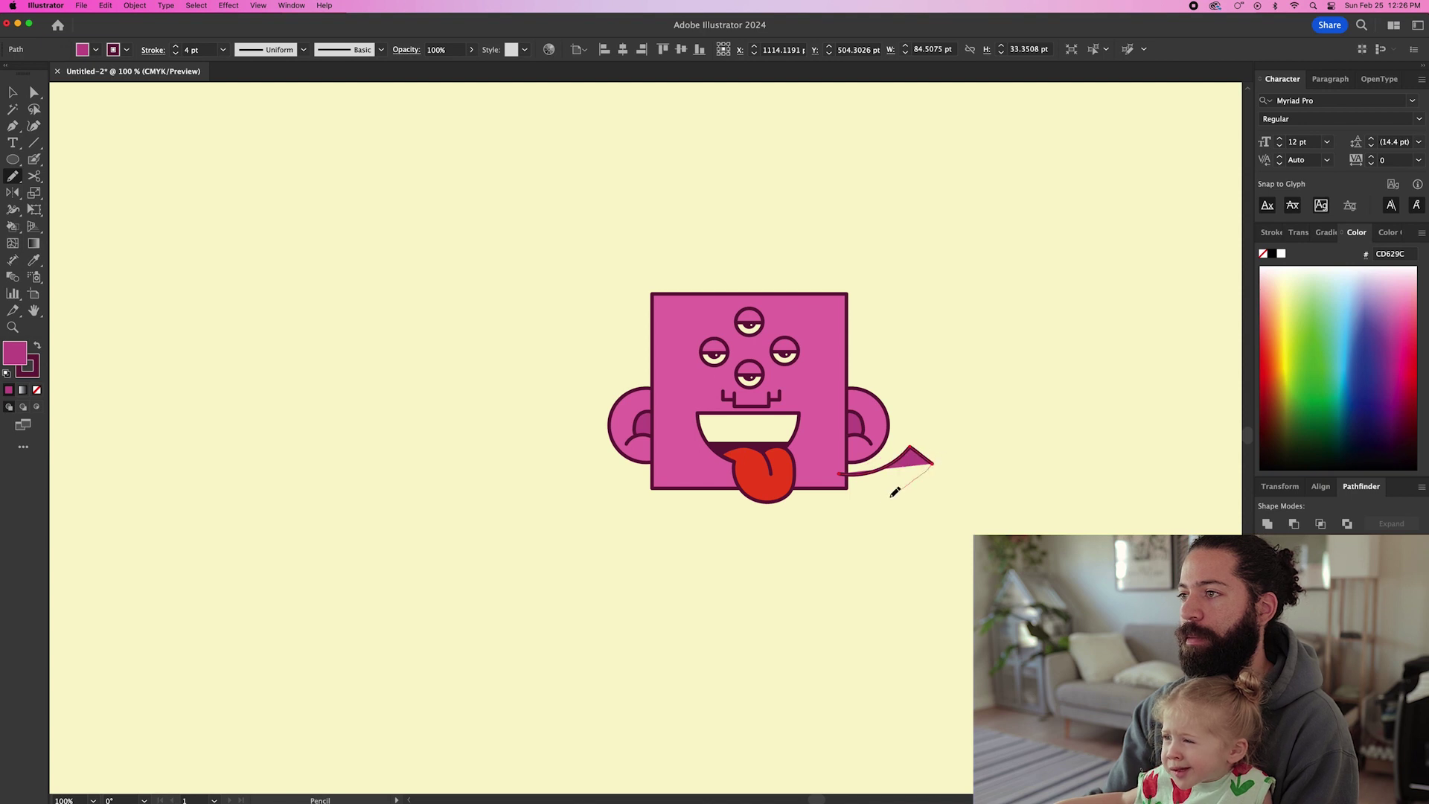
left_click_drag(832, 494, 806, 487)
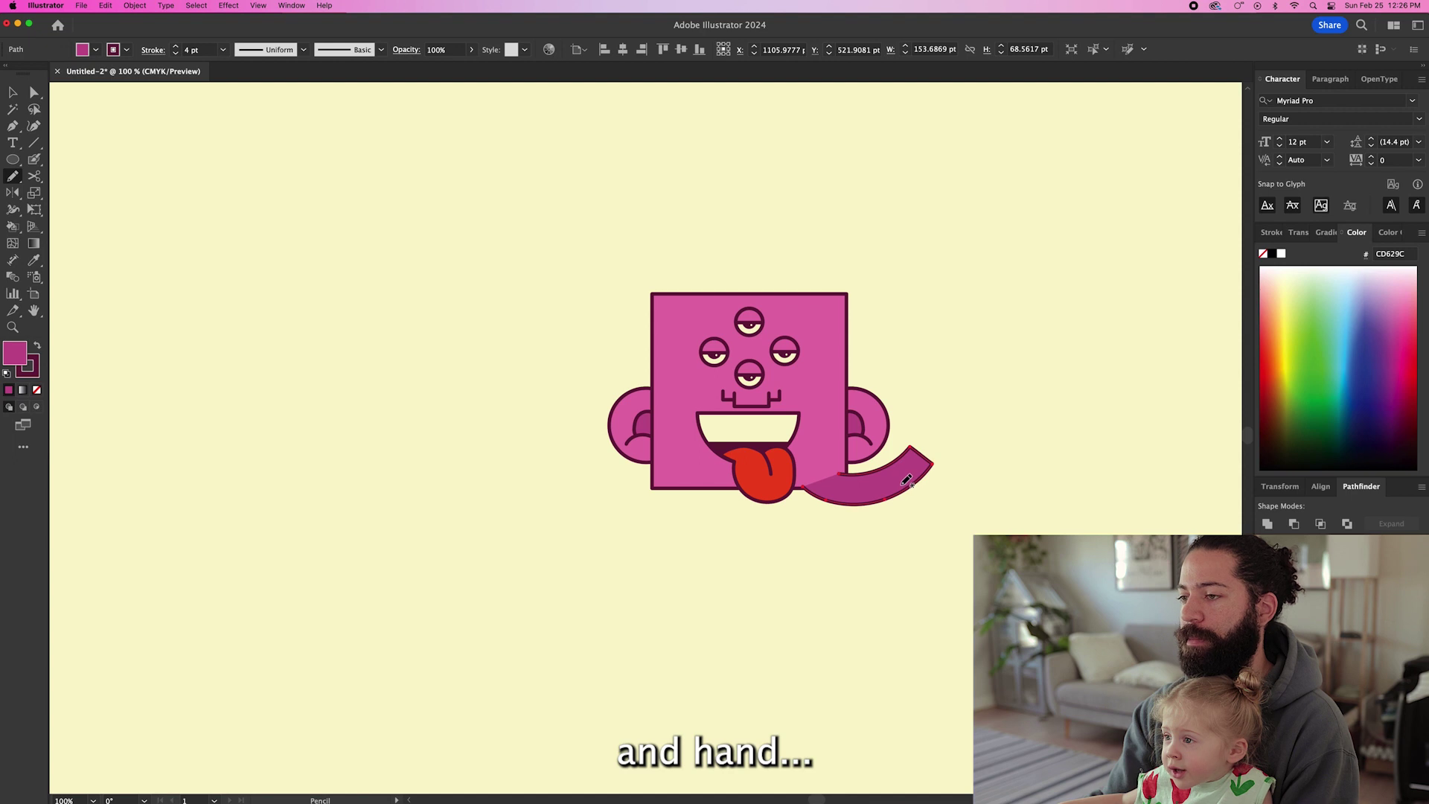
key("i")
left_click(844, 455)
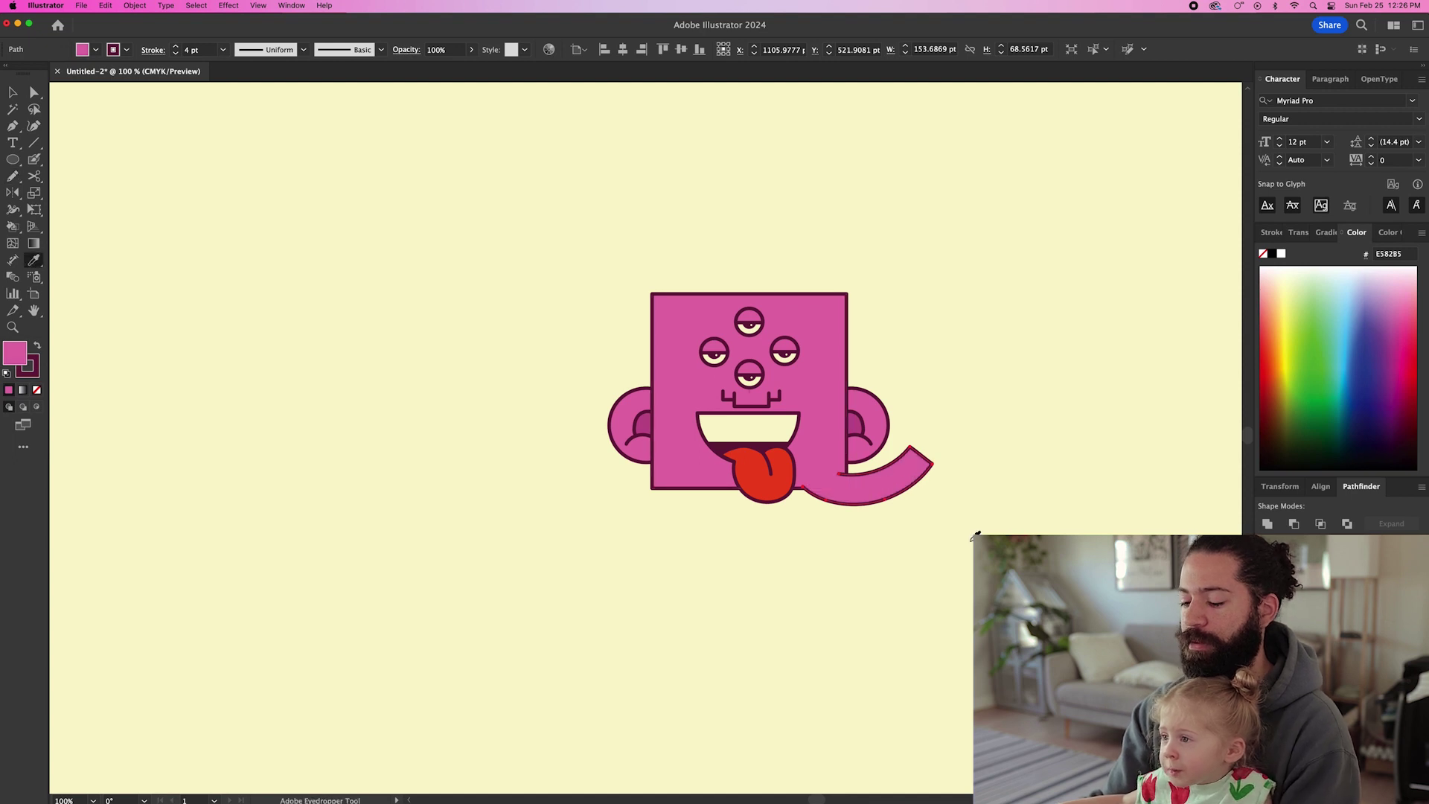
key("v")
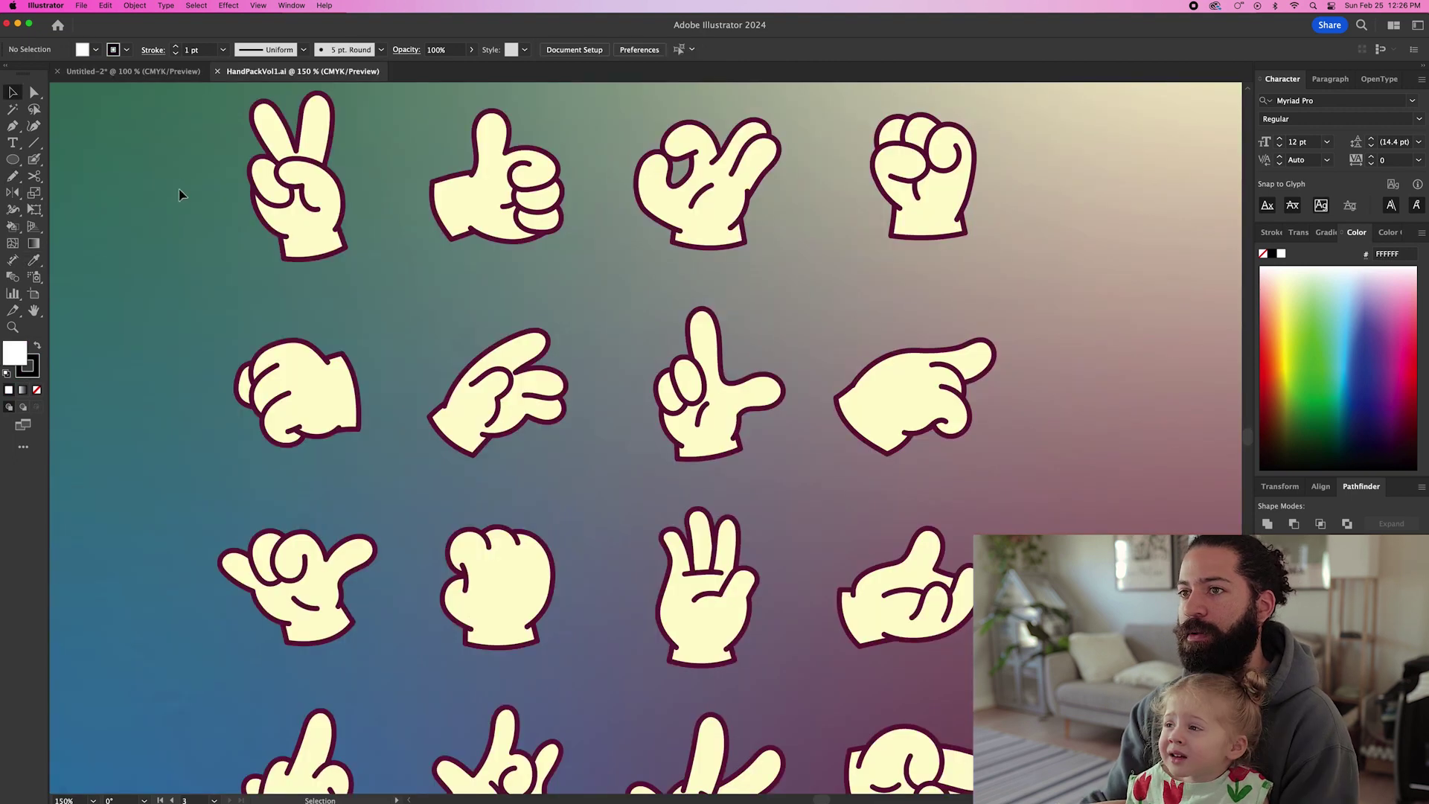
Step: Bring the L-shaped hand from HandPackVol1.ai into the drawing and place it above the end of the arm
scroll(175, 193, "down", 5)
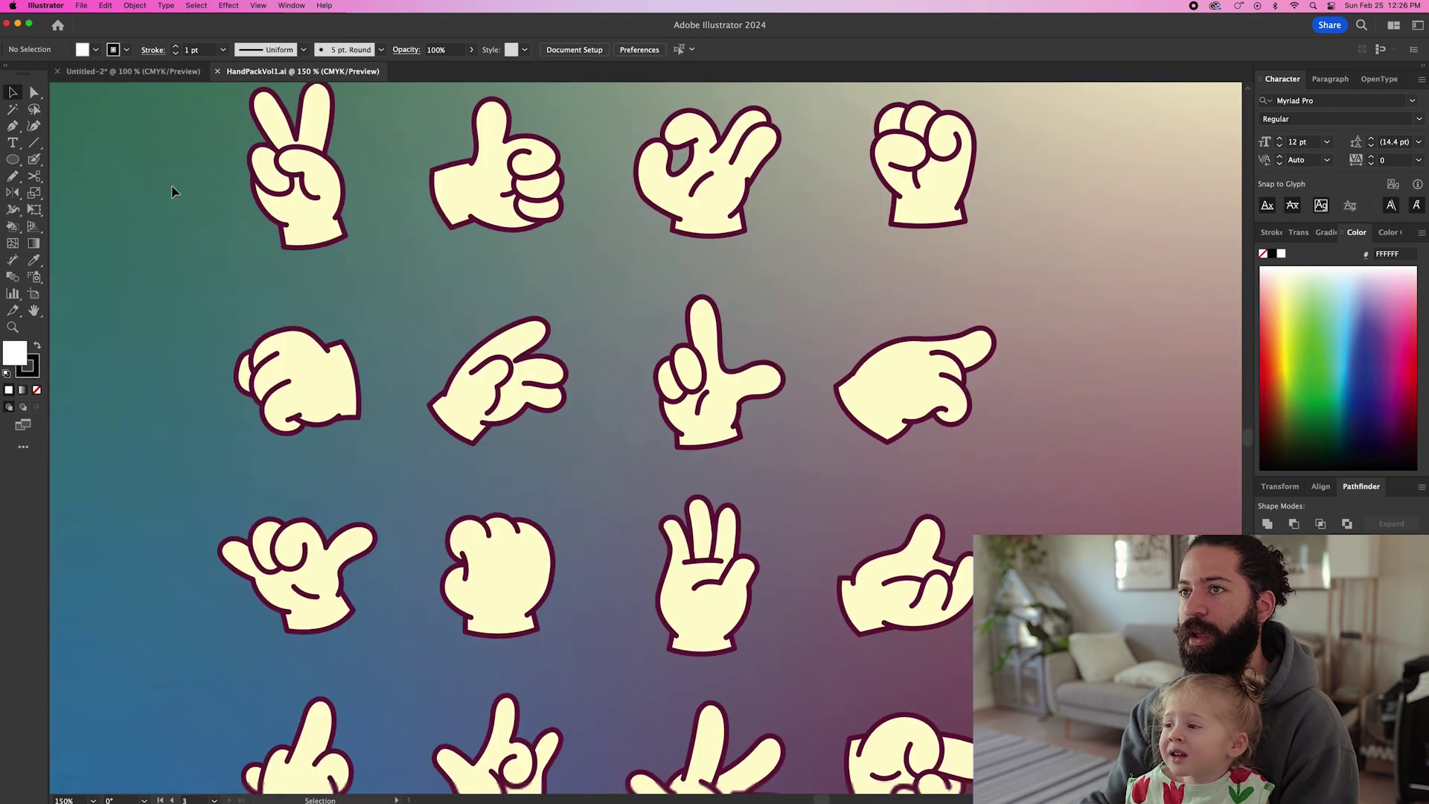
scroll(172, 192, "up", 5)
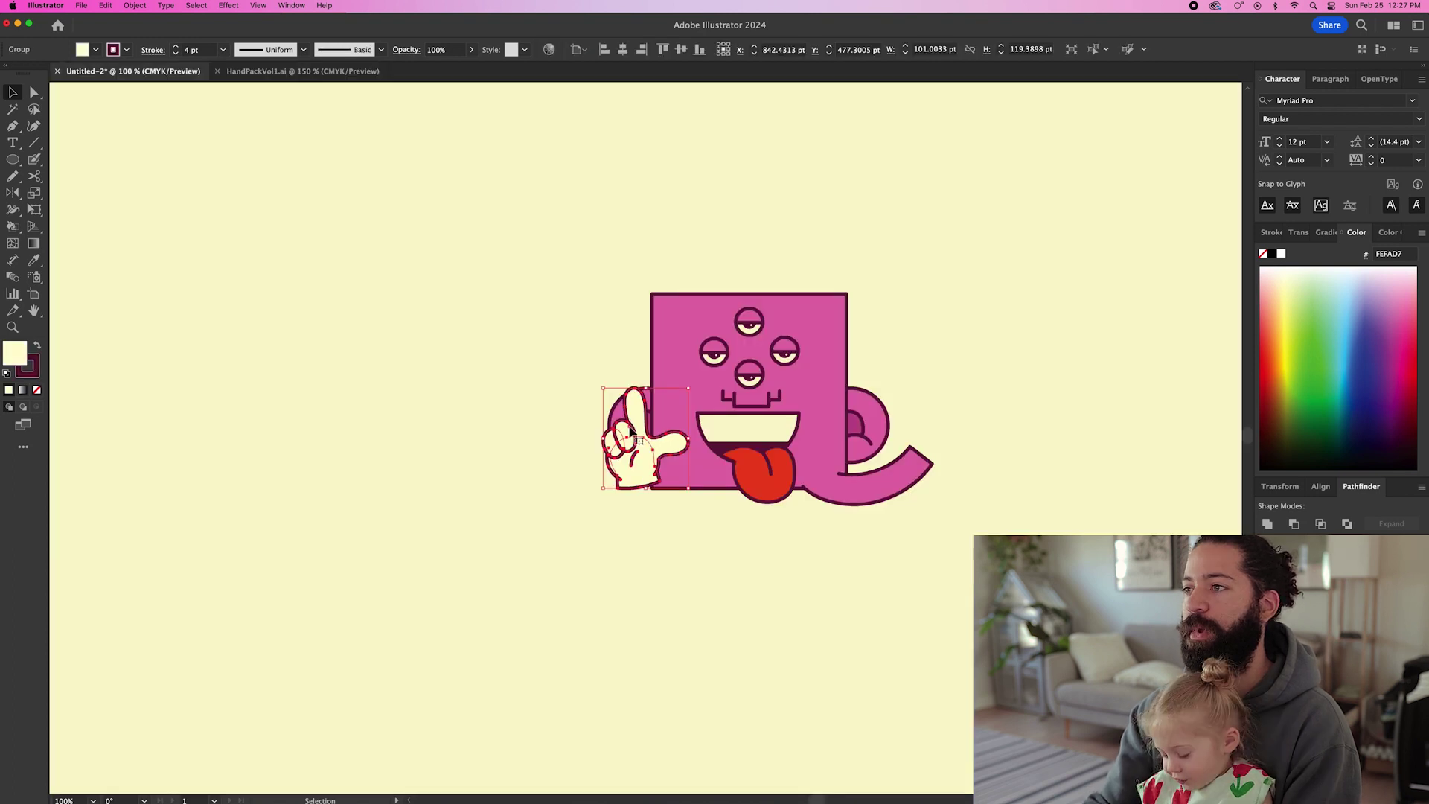
left_click_drag(632, 428, 940, 370)
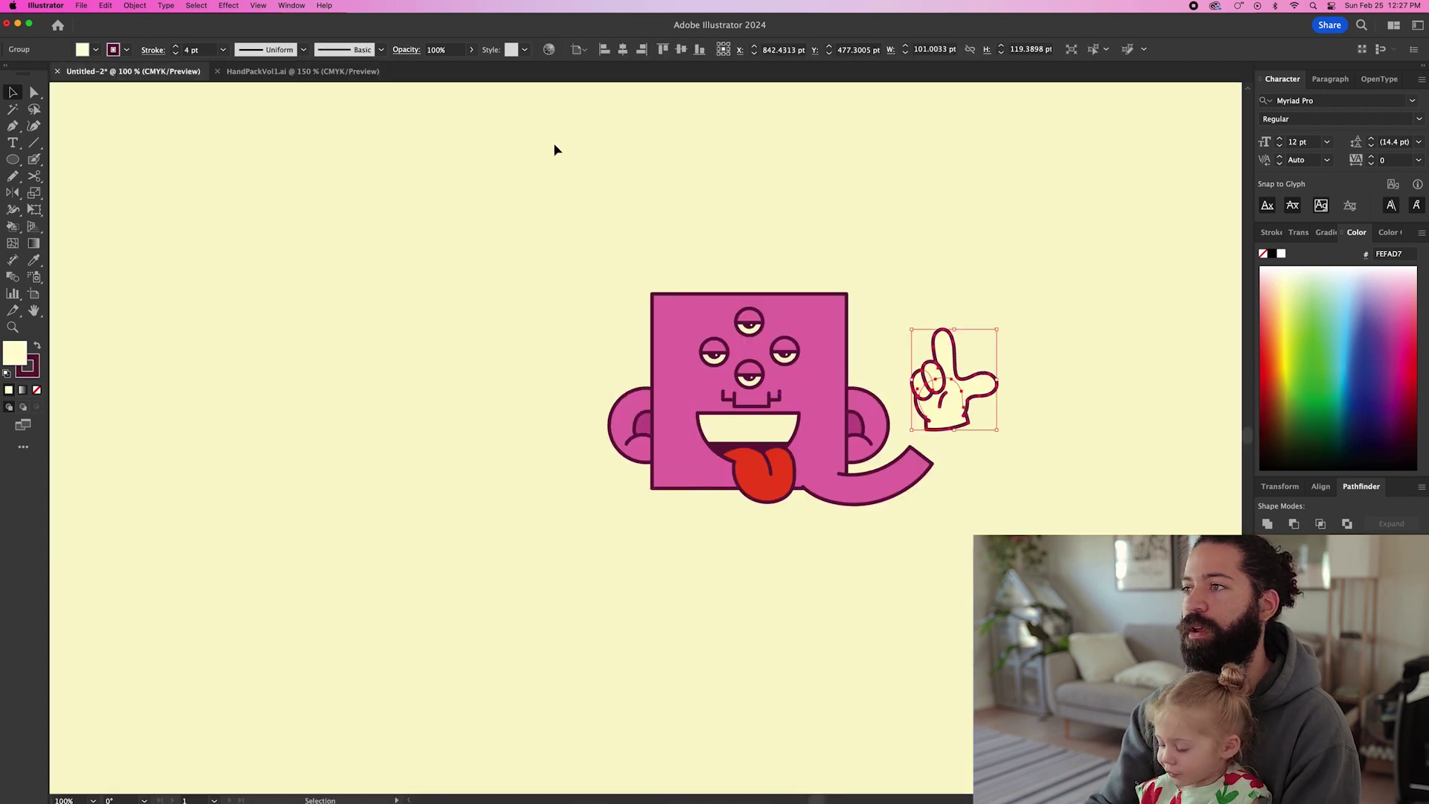
Step: Reflect the hand across the vertical axis and fit it onto the arm's end at about 93 × 110 pt
left_click(134, 6)
mouse_move(149, 23)
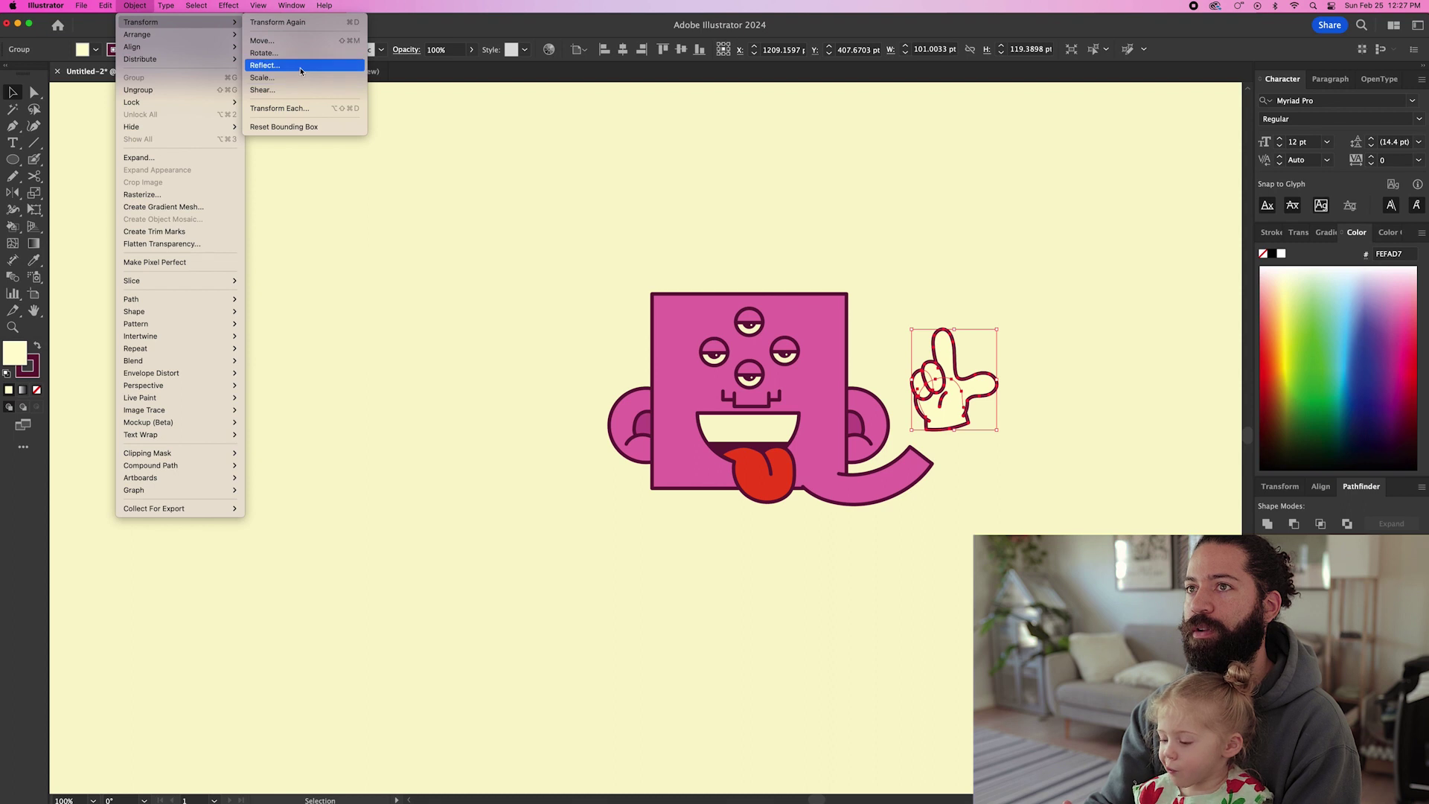
left_click(301, 67)
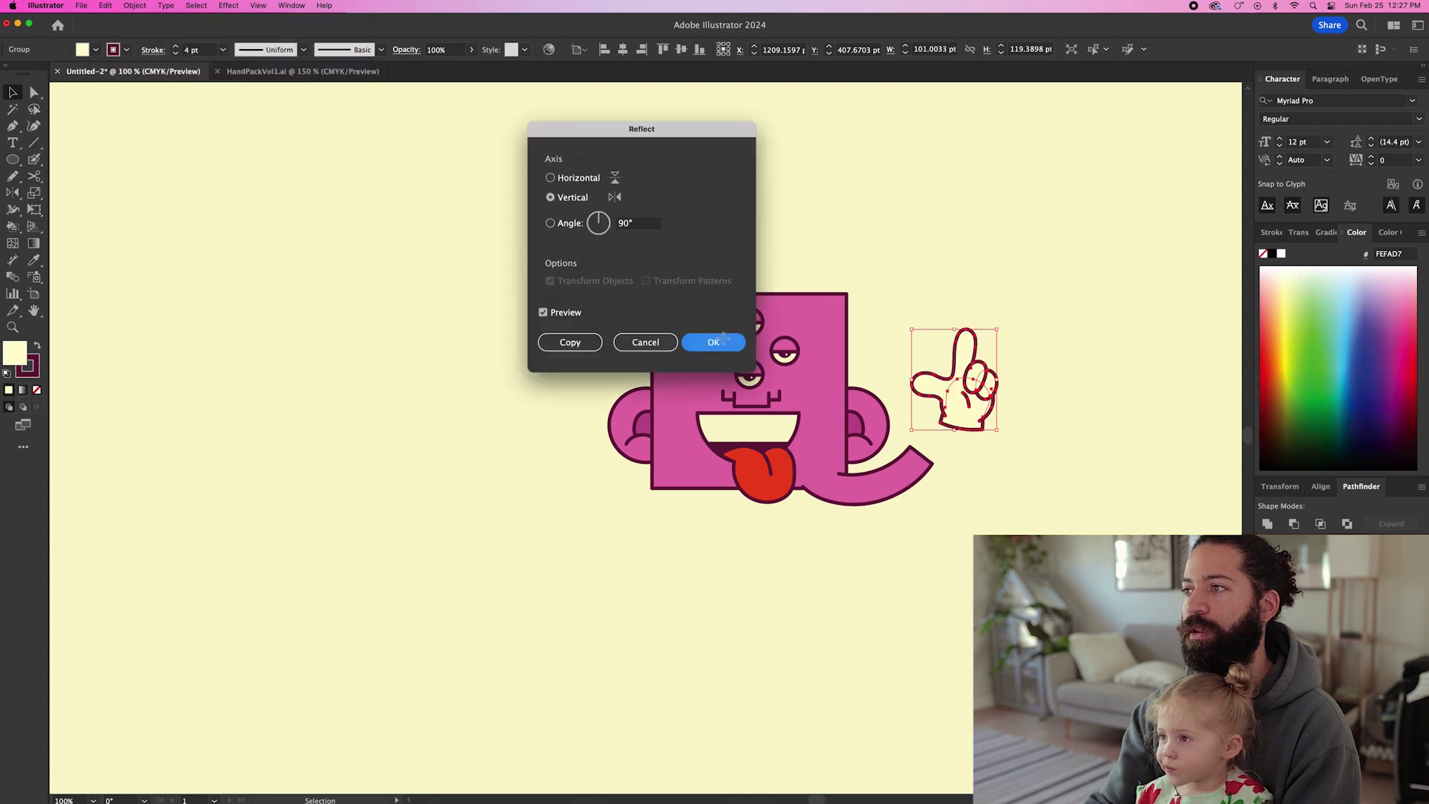
key("Return")
left_click_drag(986, 407, 937, 449)
Step: Recolor the hand with the square's pink using the Eyedropper tool
scroll(962, 426, "up", 3)
key("i")
left_click(697, 414)
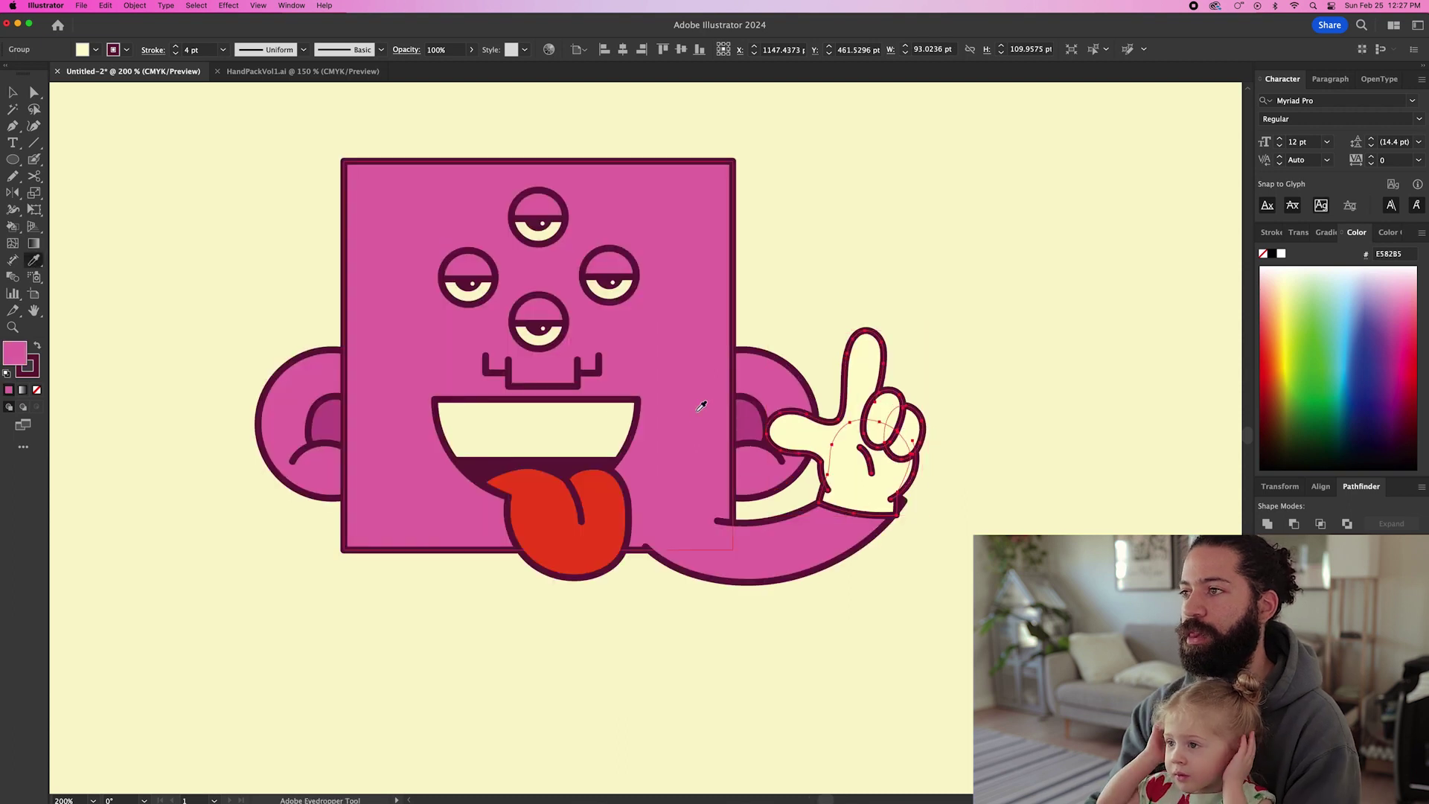
key("v")
Step: Adjust the arm's outer wrist anchor point and its curve handle so the arm outline flows into the hand
scroll(931, 463, "up", 3)
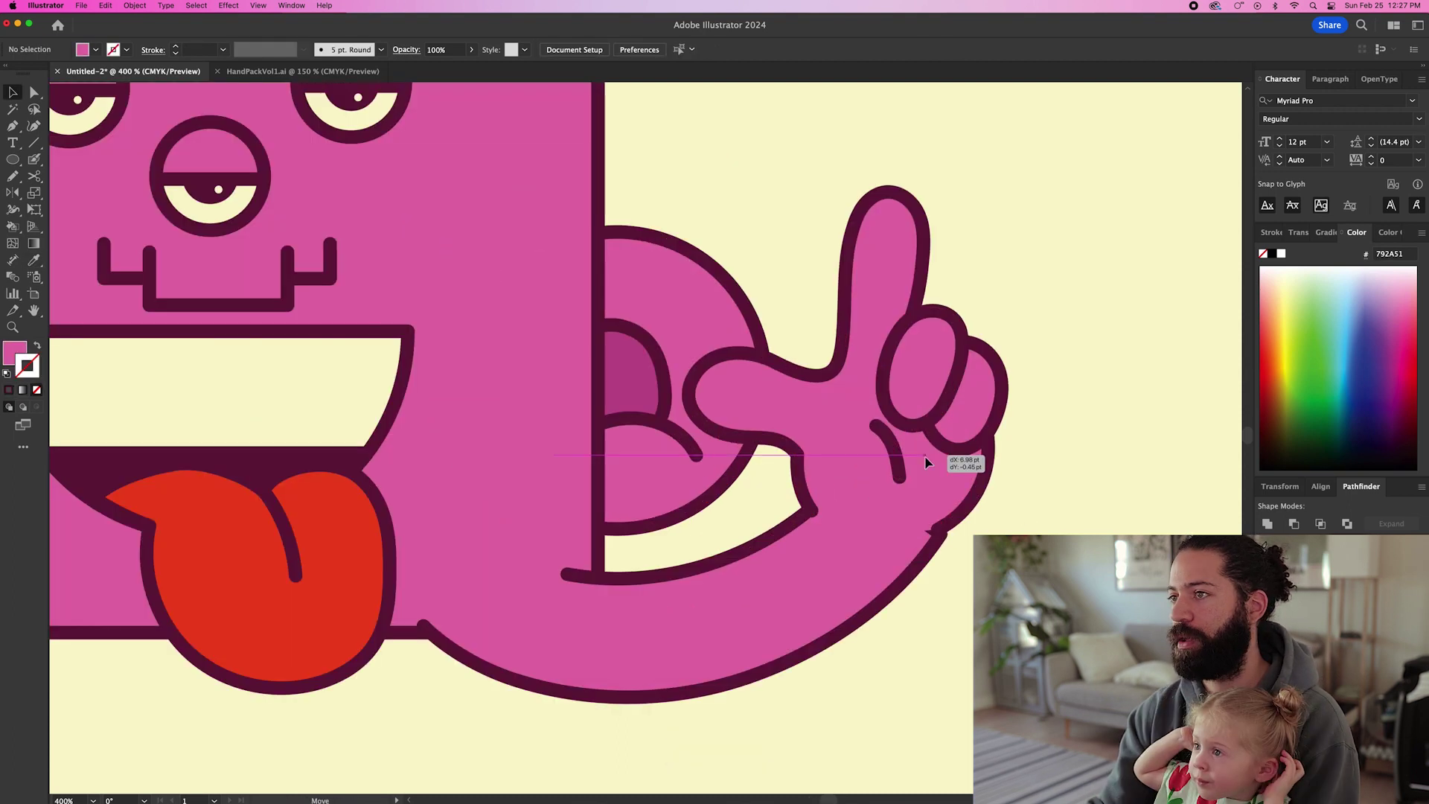
key("a")
left_click(950, 564)
left_click(916, 567)
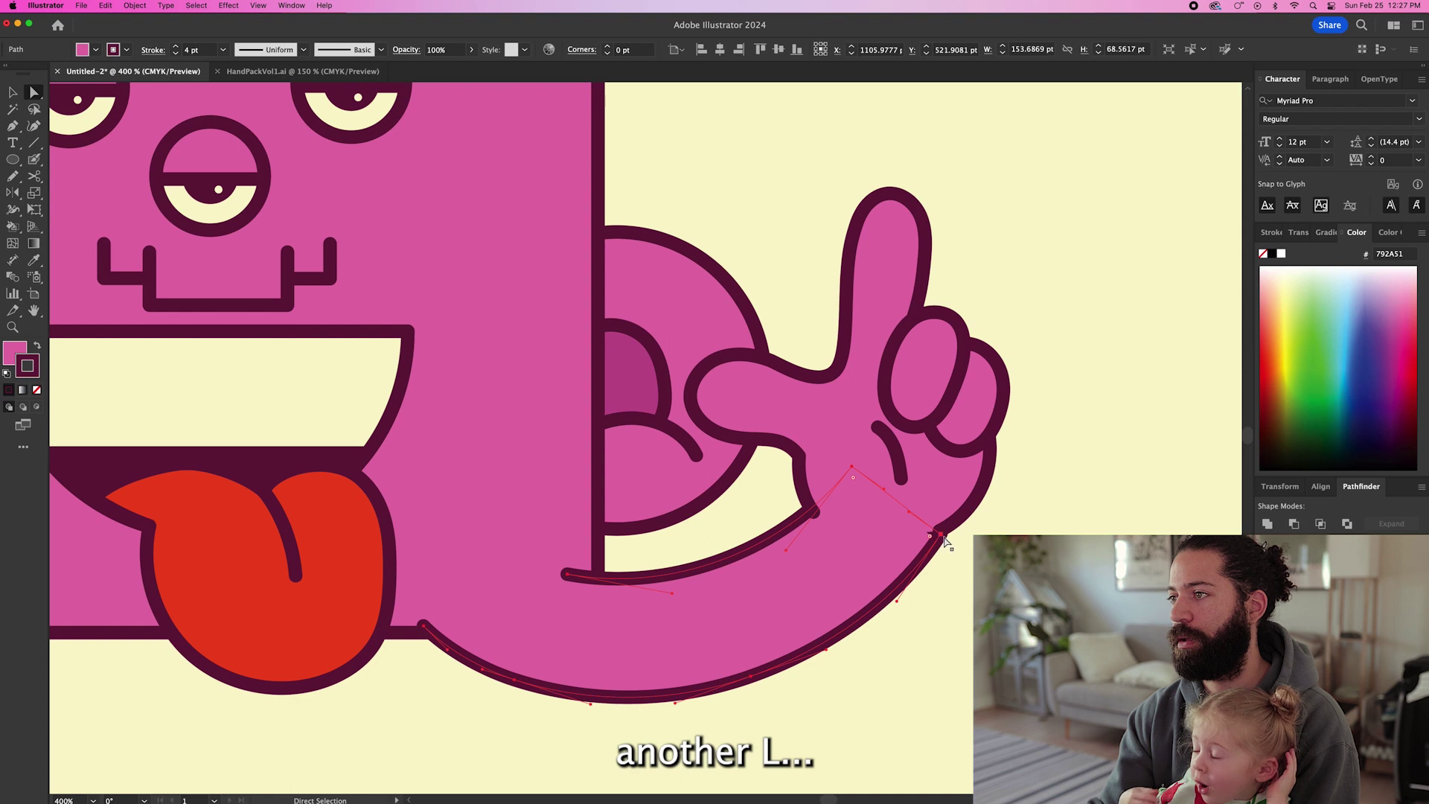
left_click_drag(945, 530, 960, 511)
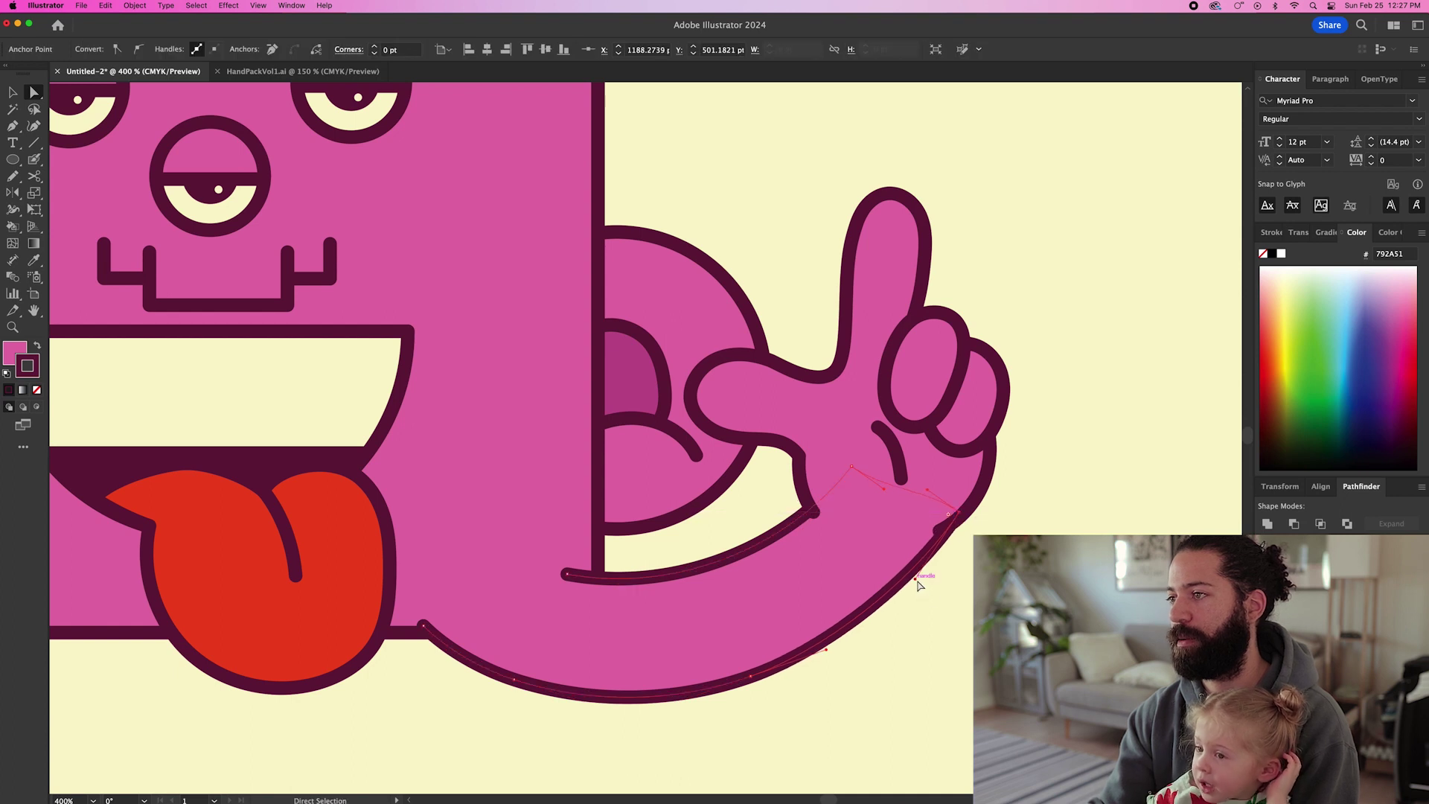
left_click_drag(916, 579, 930, 590)
left_click(1028, 577)
Step: Duplicate the arm with its hand, reflect the copy across the vertical axis and attach it to the square's left side
scroll(1027, 577, "down", 3)
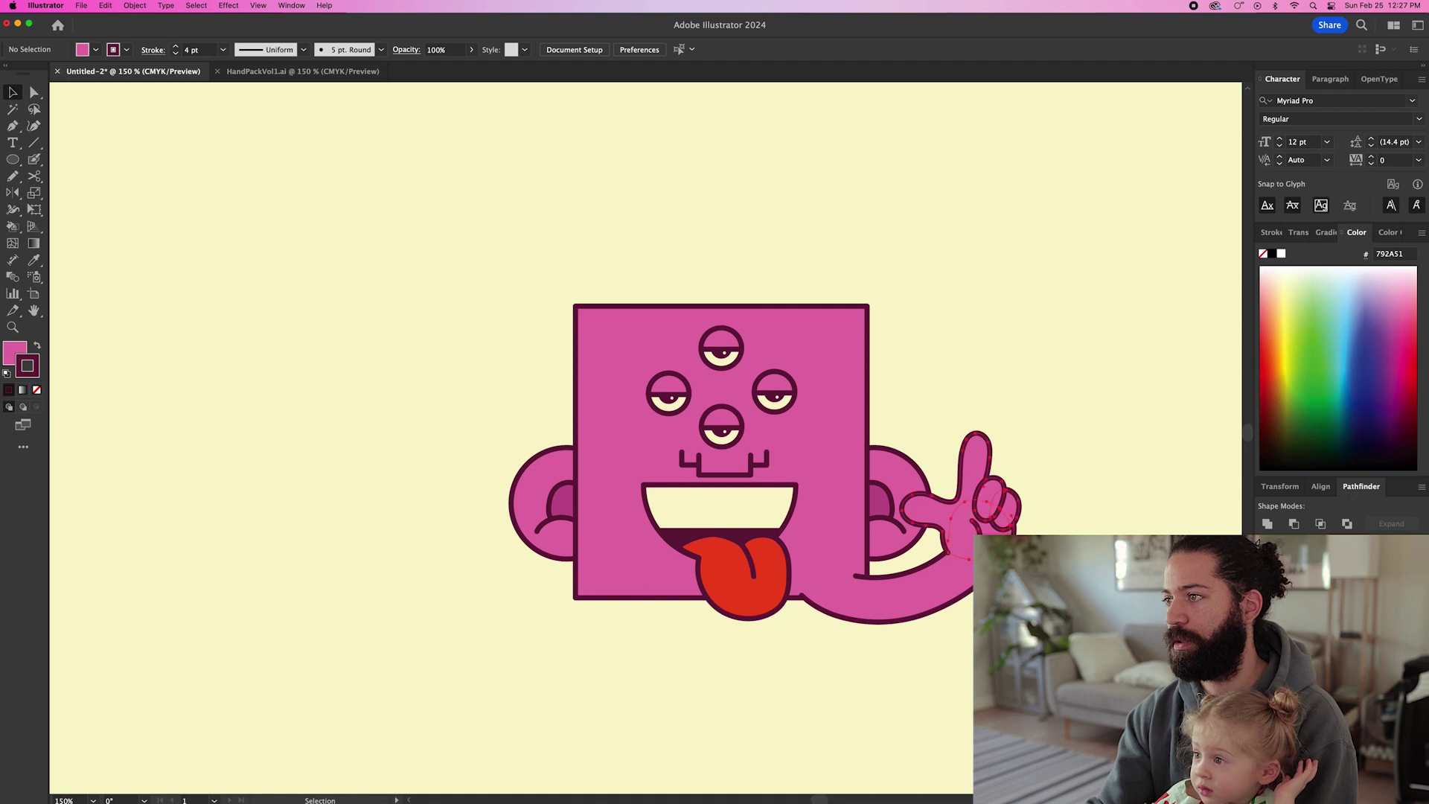
left_click(979, 546)
left_click(944, 588, "shift")
left_click_drag(957, 585, 217, 593)
left_click(134, 7)
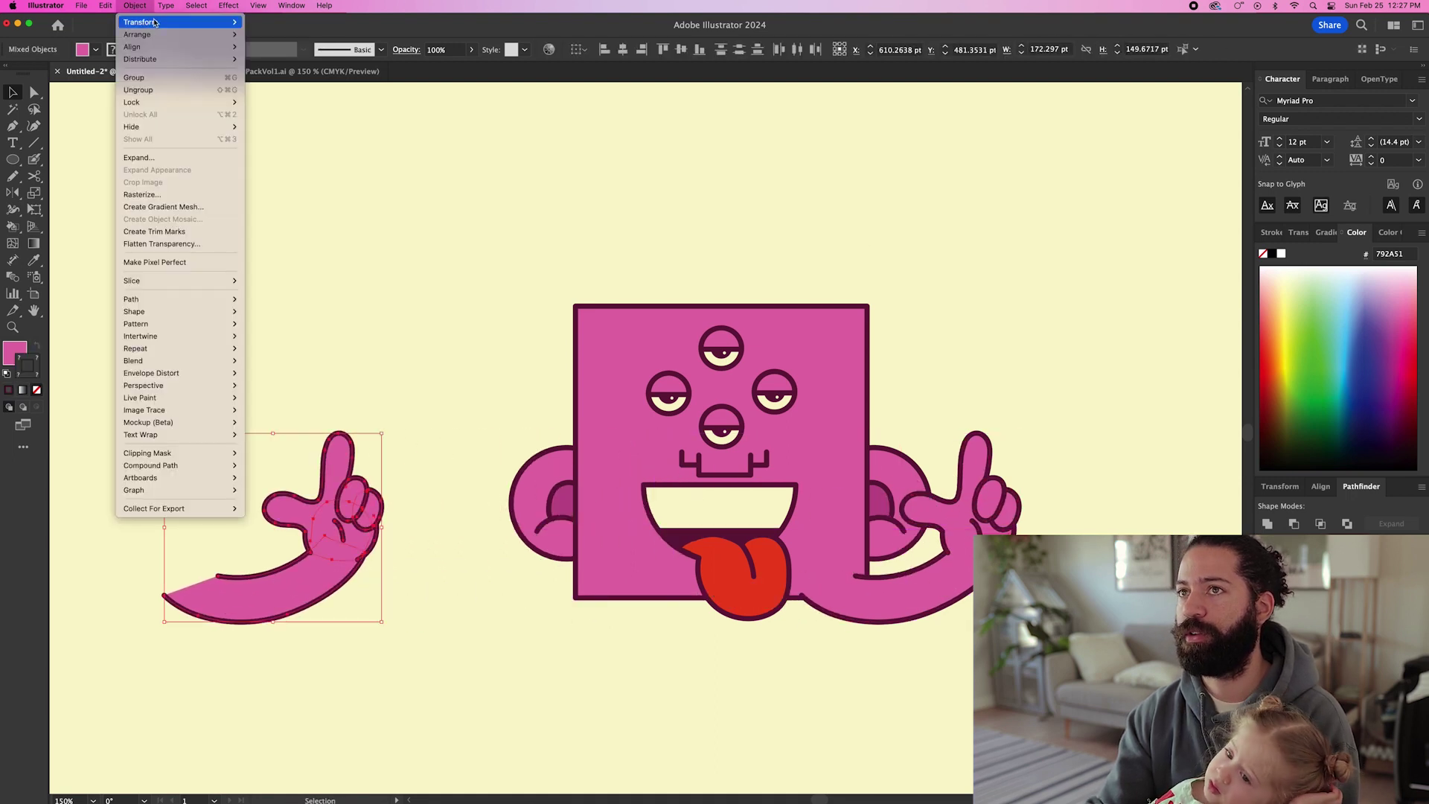
mouse_move(186, 21)
left_click(301, 66)
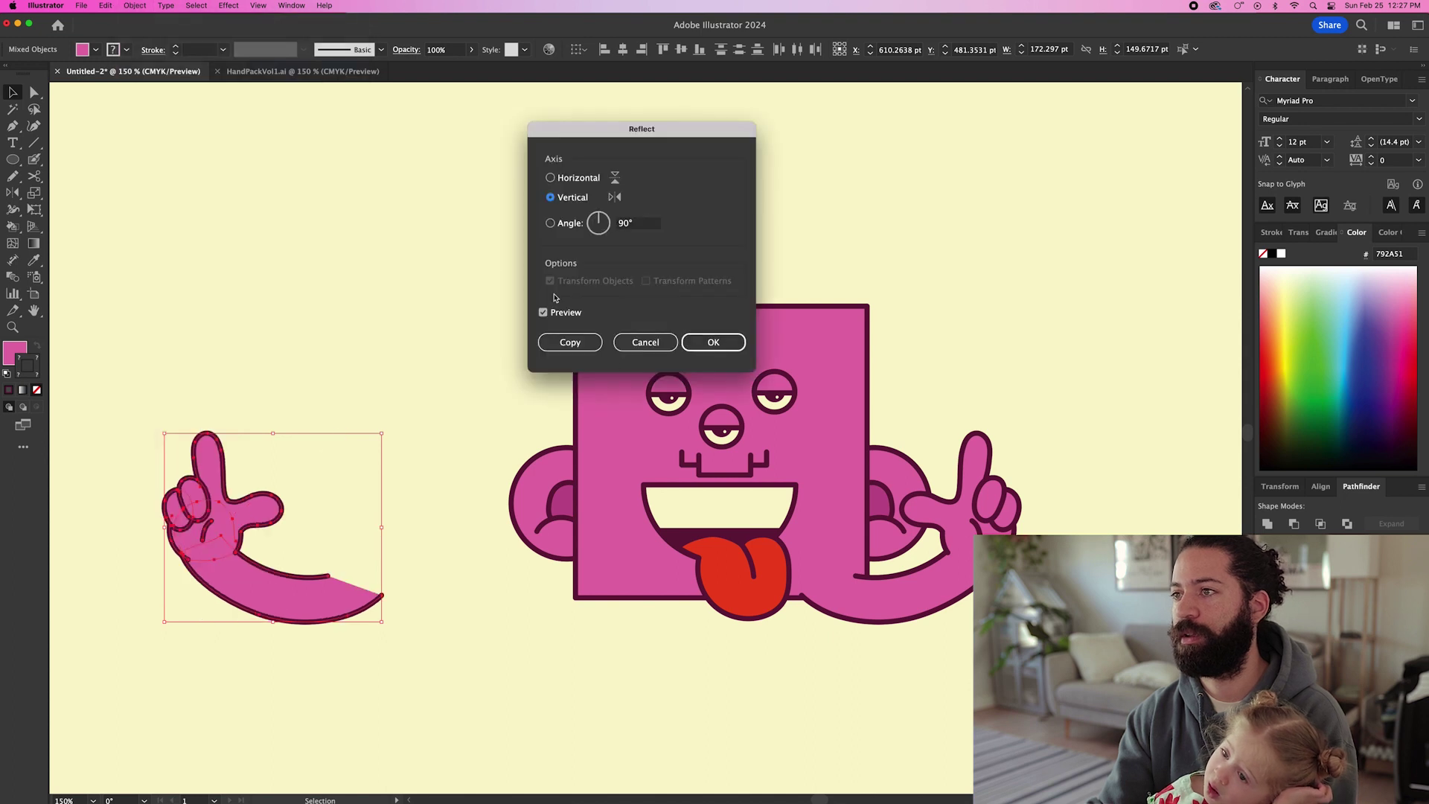
left_click(713, 342)
left_click_drag(248, 587, 500, 578)
left_click(737, 697)
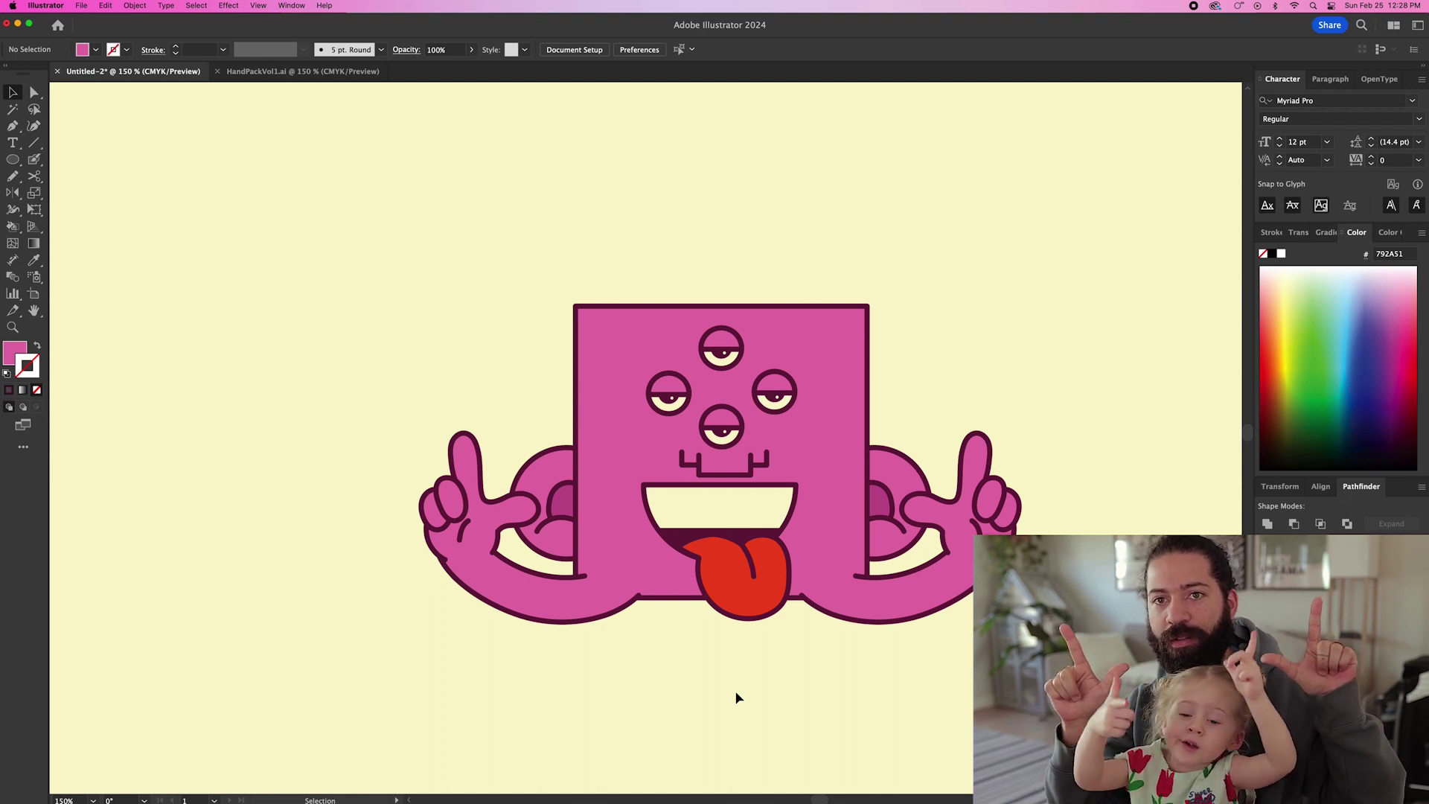
Step: Add a centre-aligned text line below the character in the Rosalia font at 40 pt
key("super+minus")
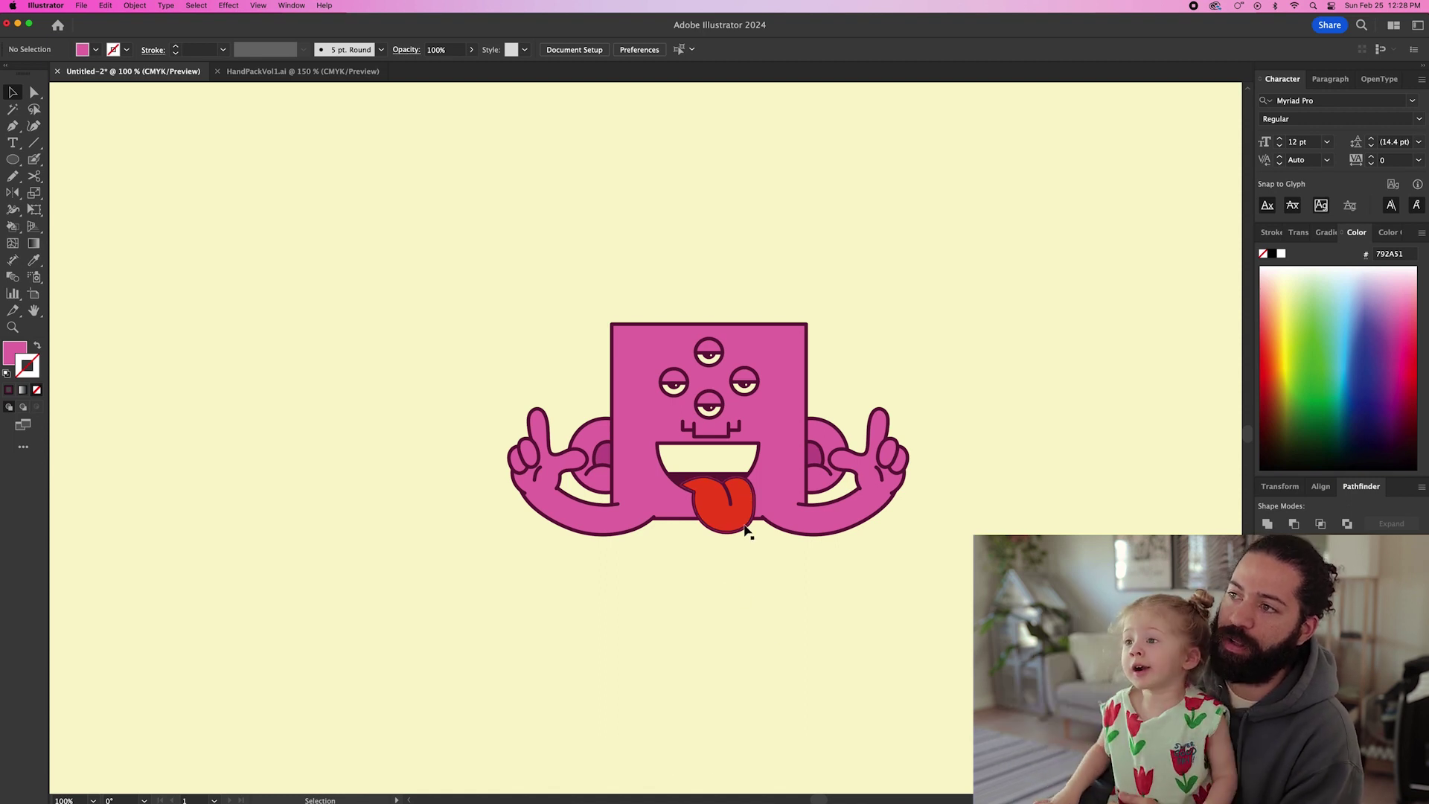
scroll(670, 606, "right", 3)
scroll(669, 606, "down", 1)
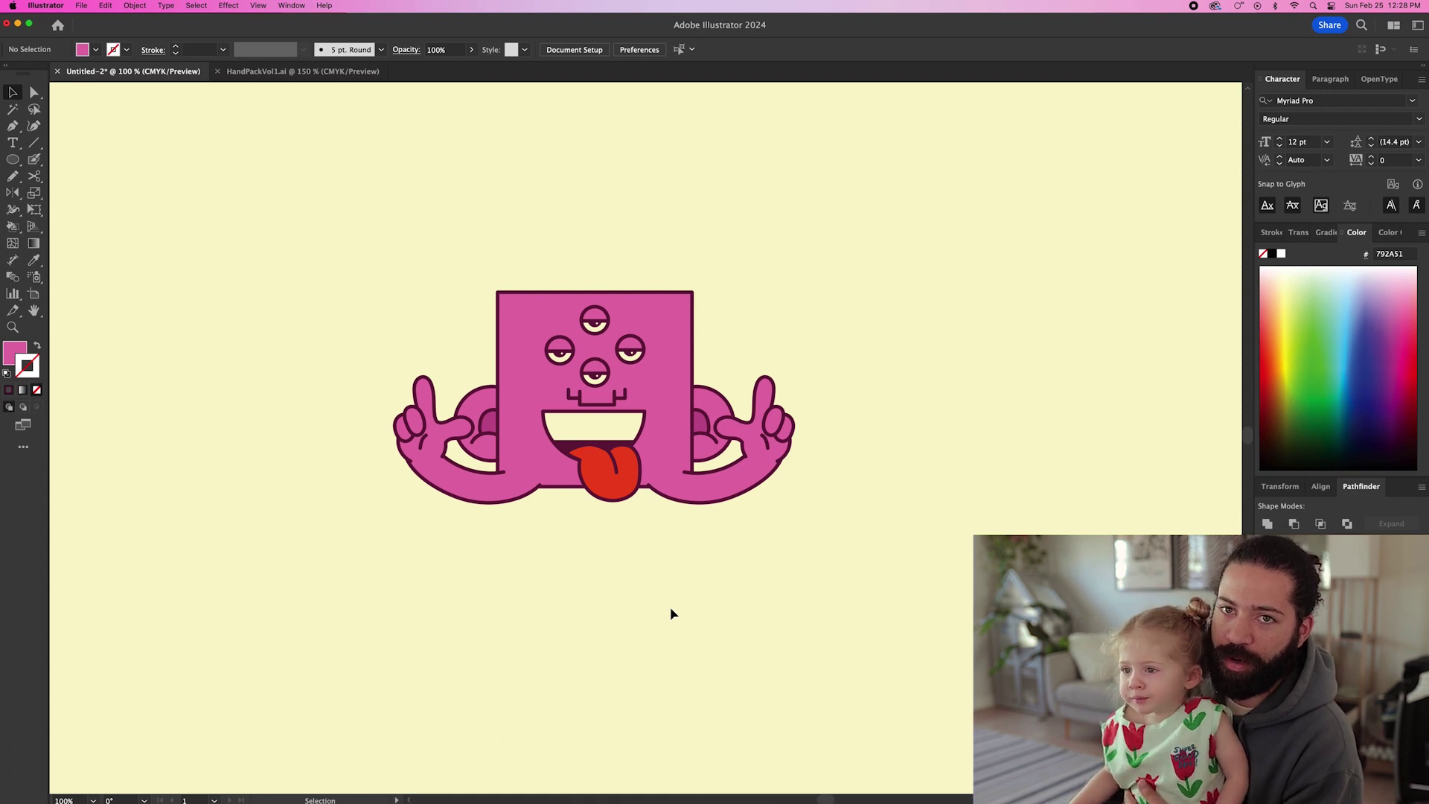
key("t")
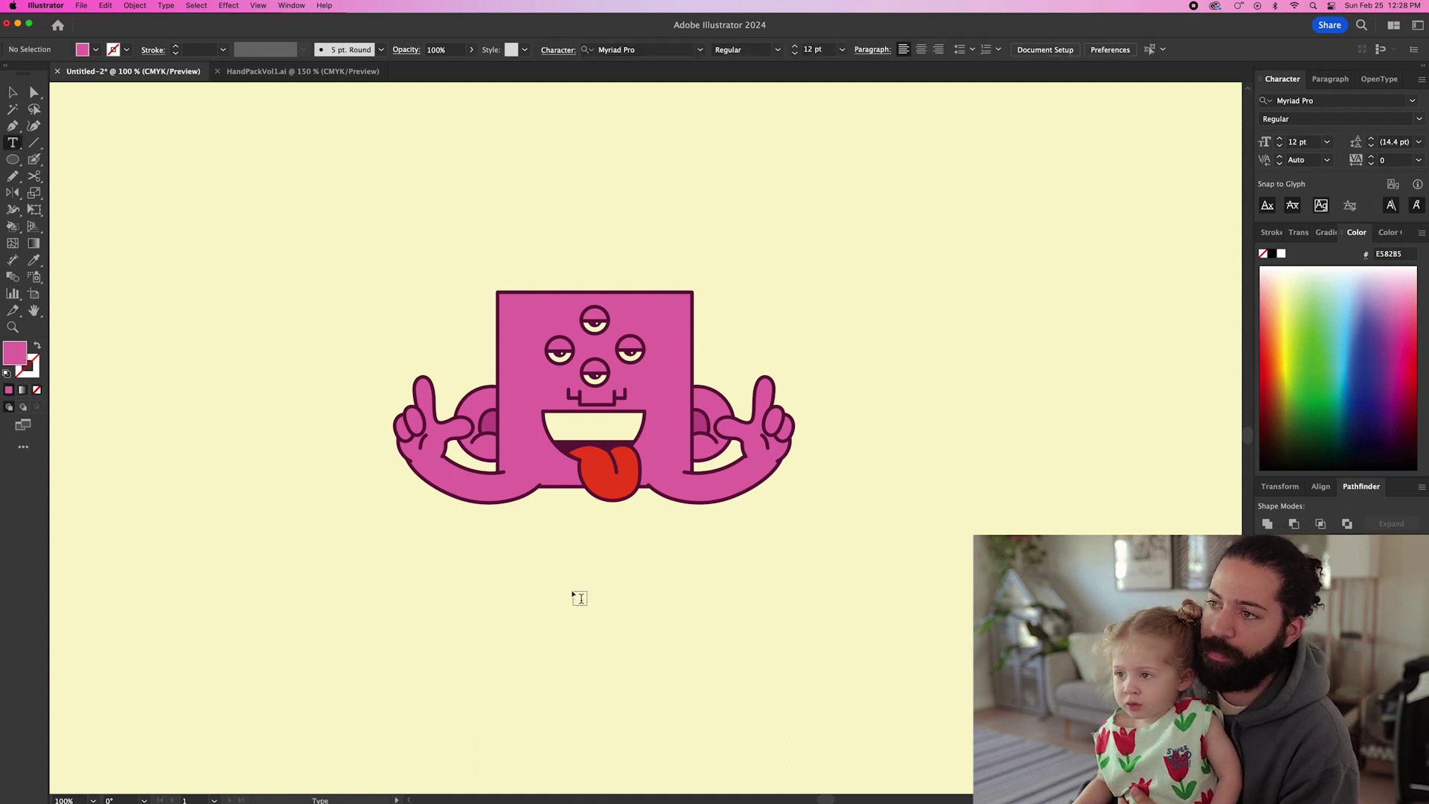
left_click(600, 559)
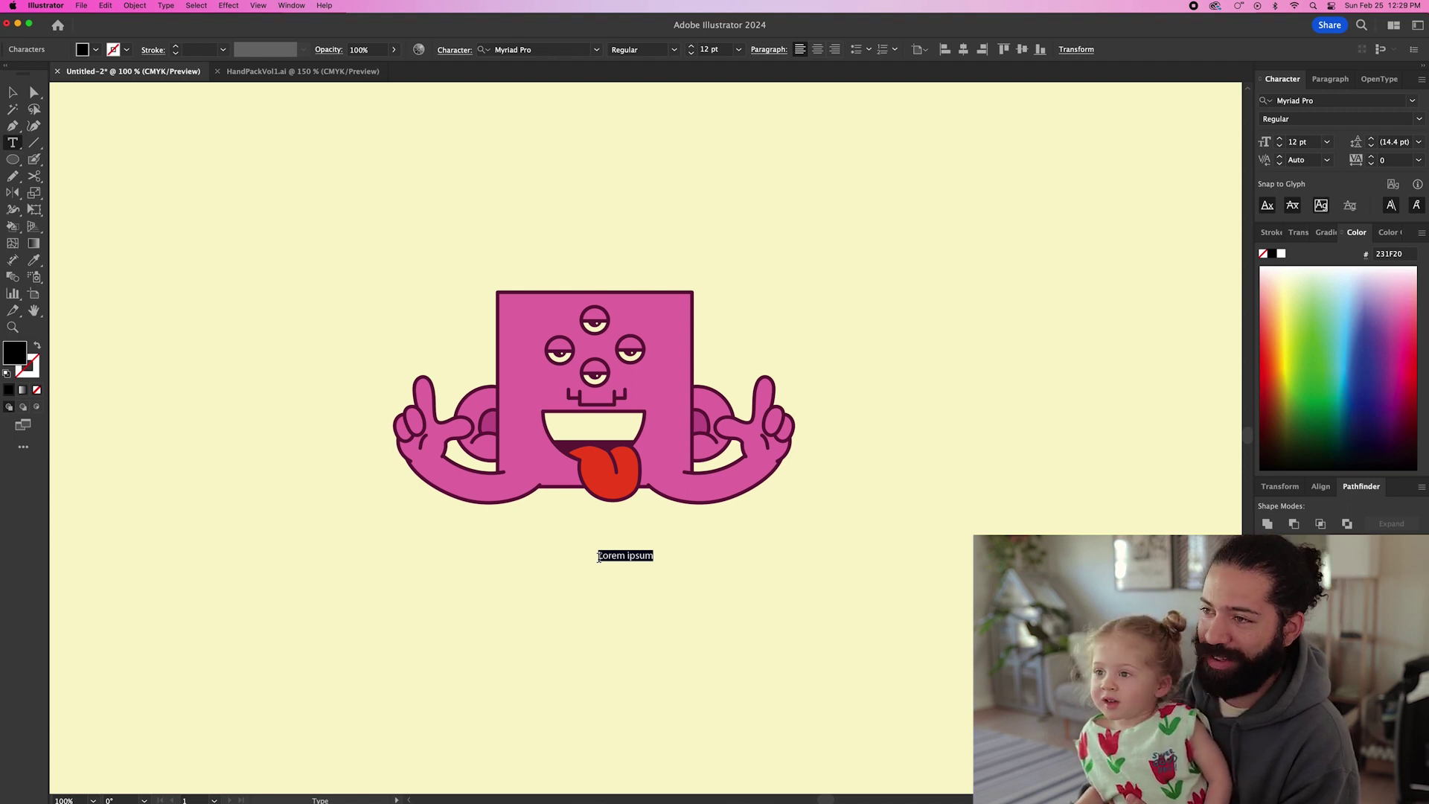
left_click(818, 49)
left_click(596, 50)
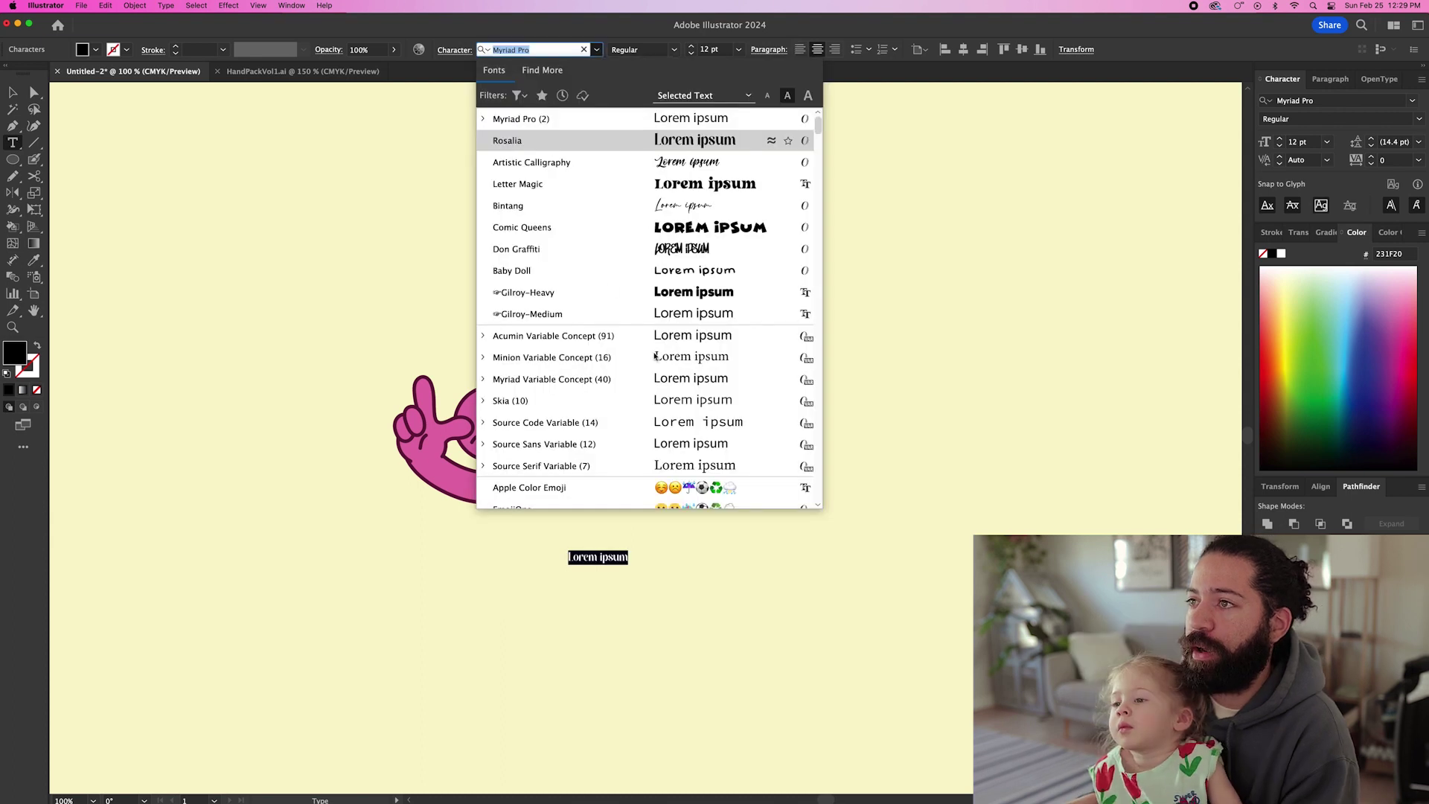
left_click(562, 141)
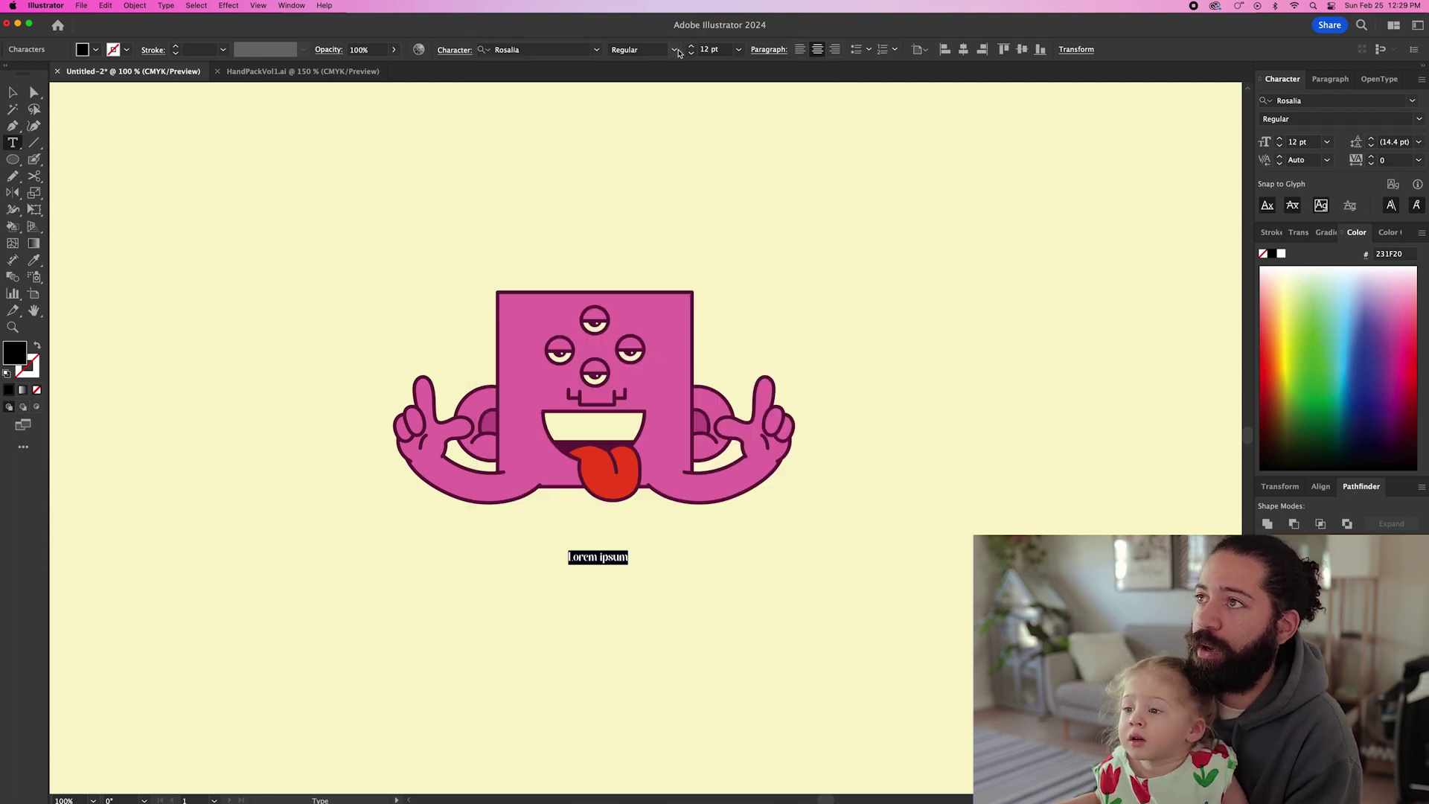
left_click(689, 46)
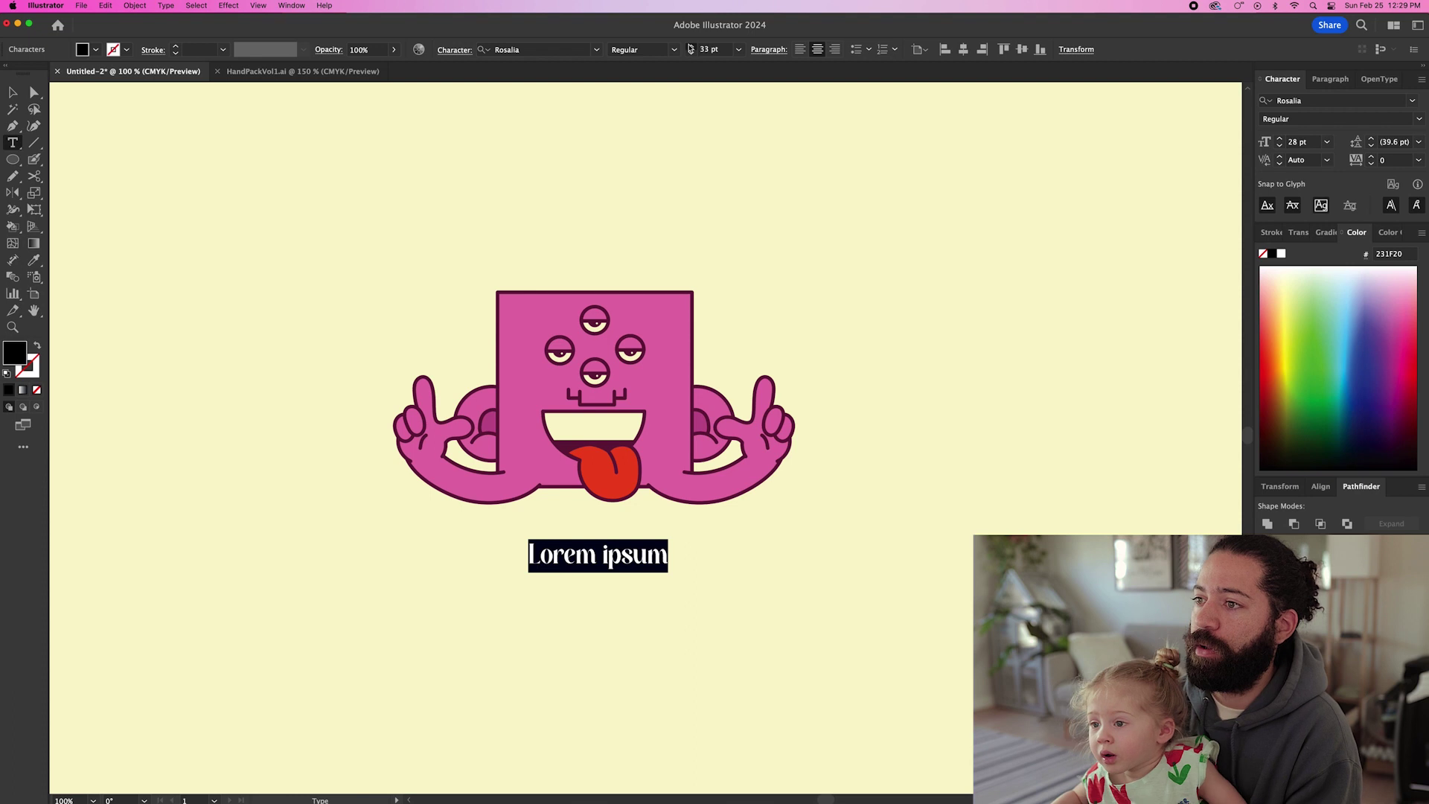
left_click_drag(690, 49, 690, 48)
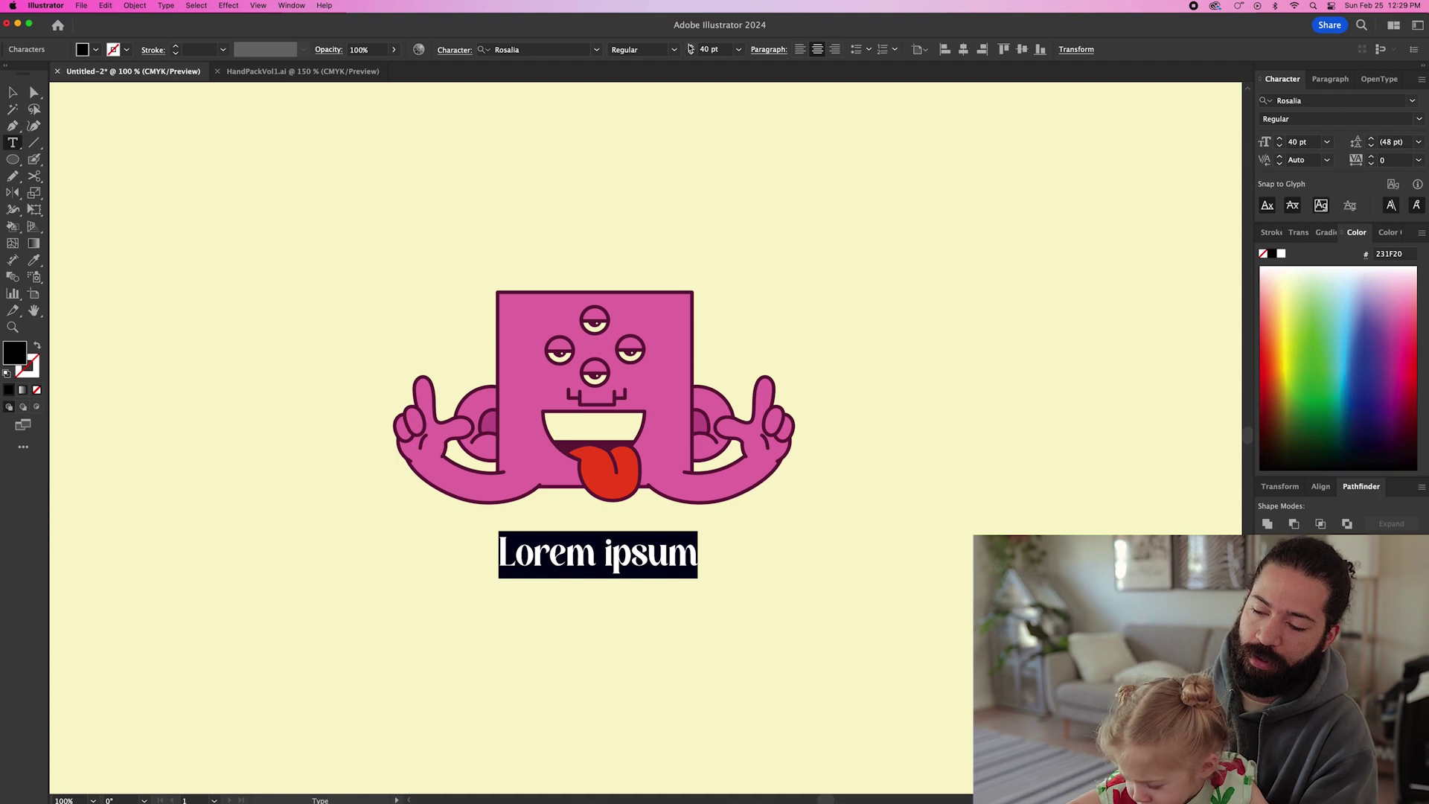
Step: Replace the placeholder text below the character with the caption "Hokey"
type("H")
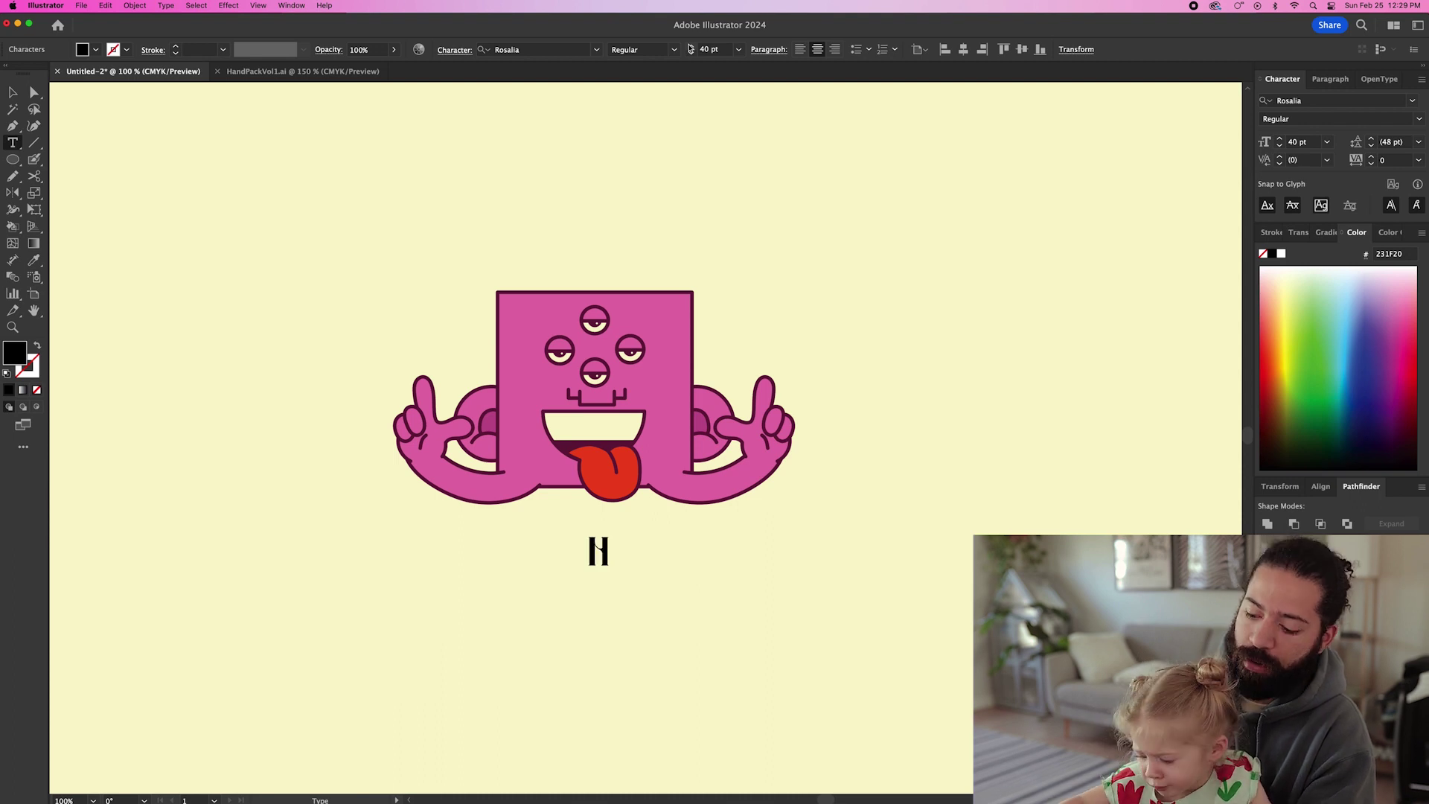
type("o")
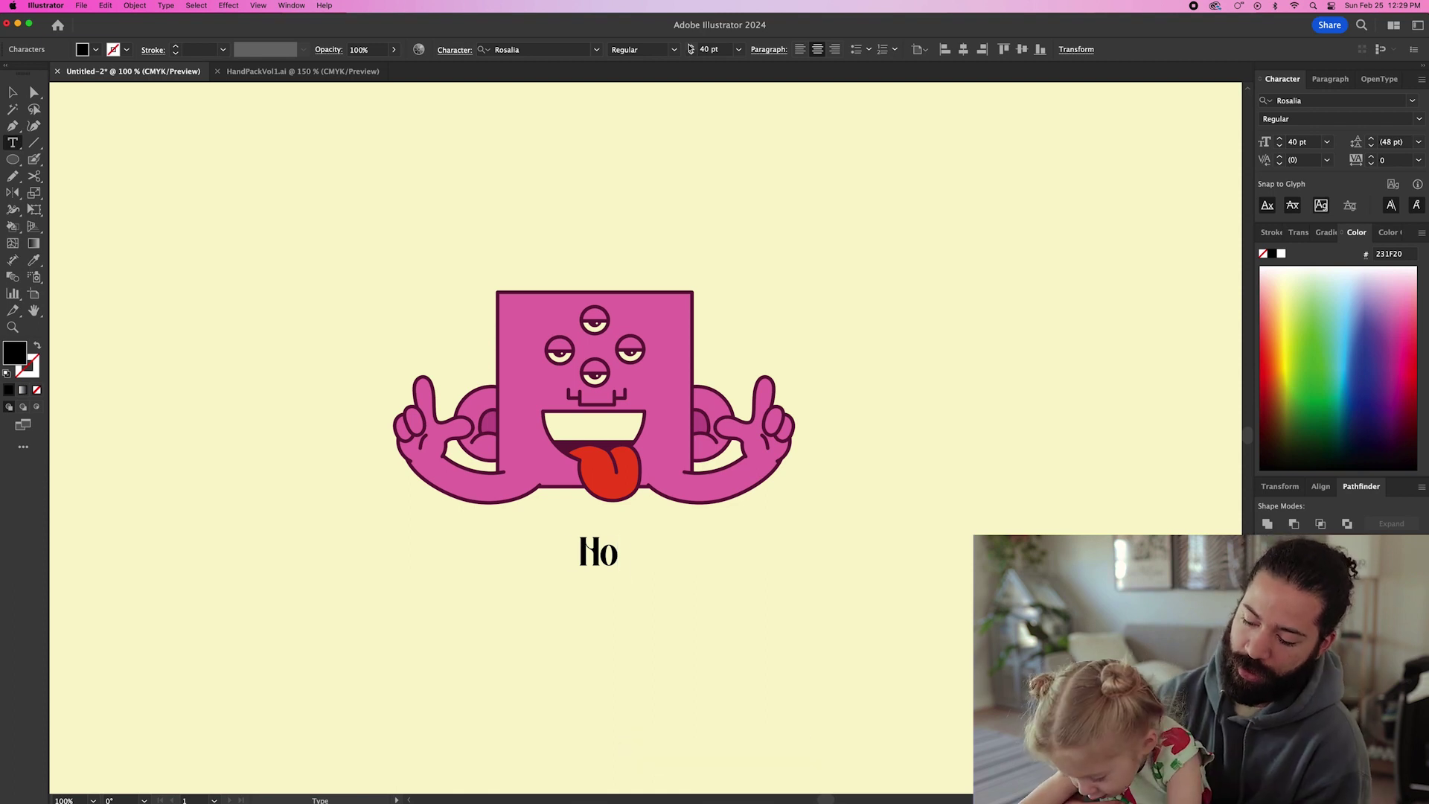
type("k")
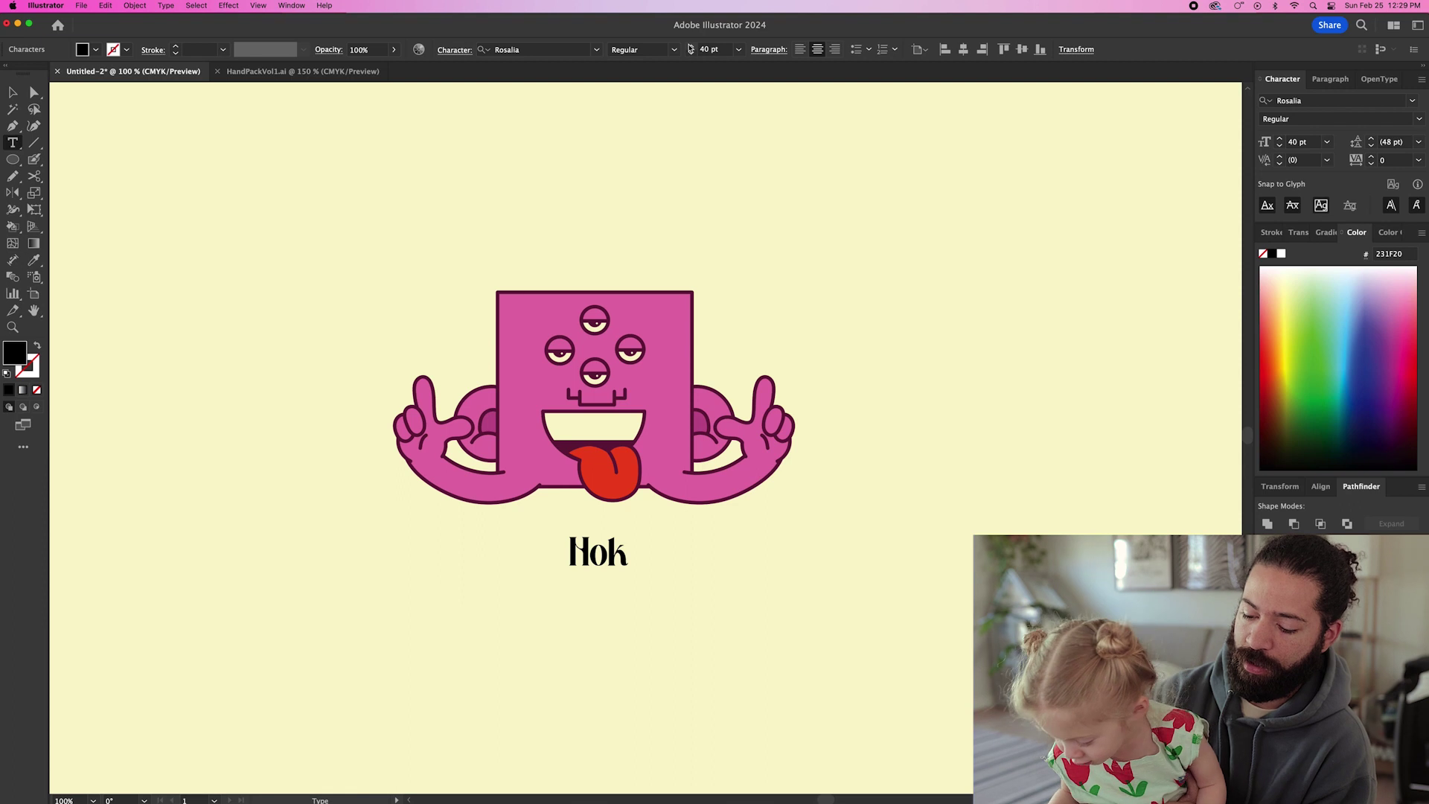
type("e")
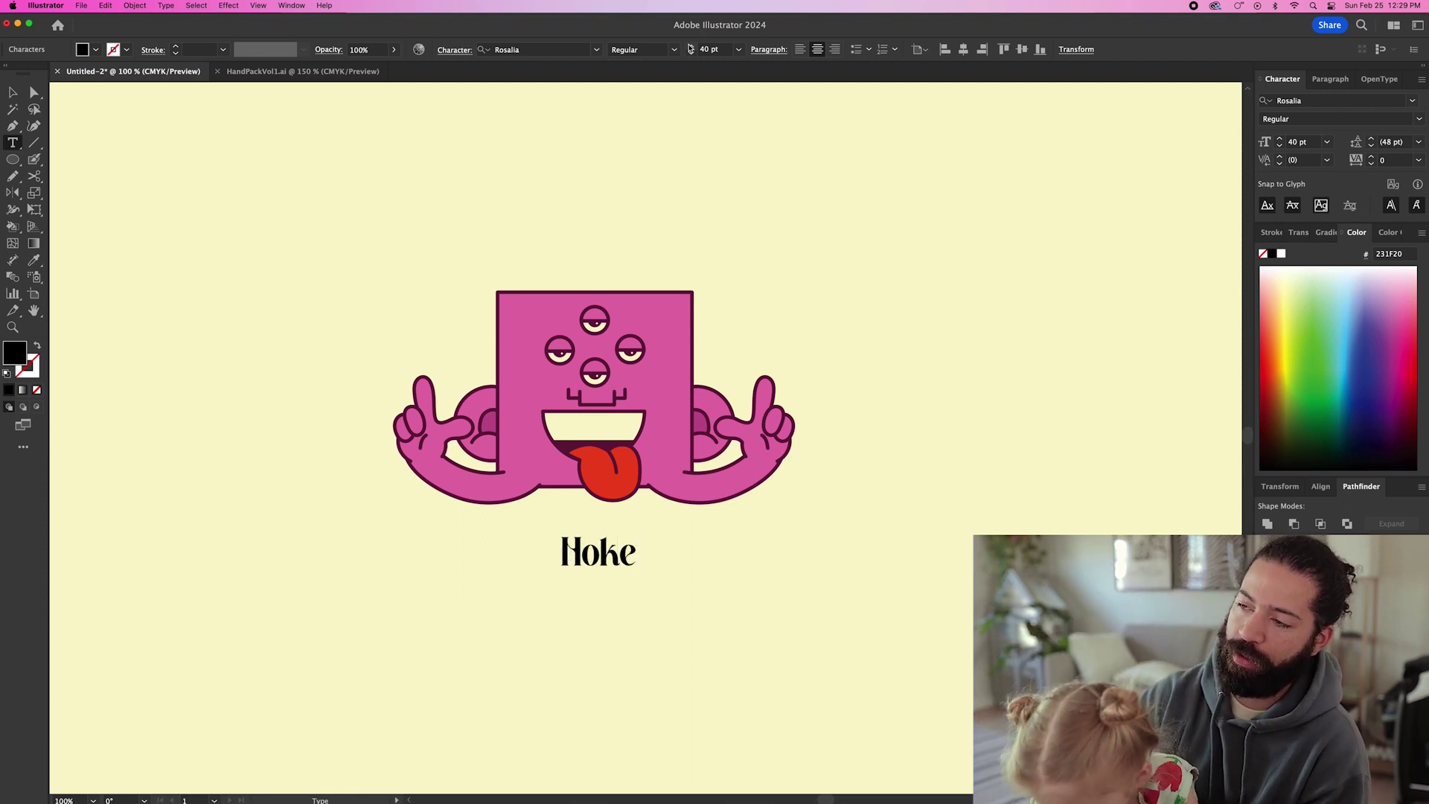
type("y")
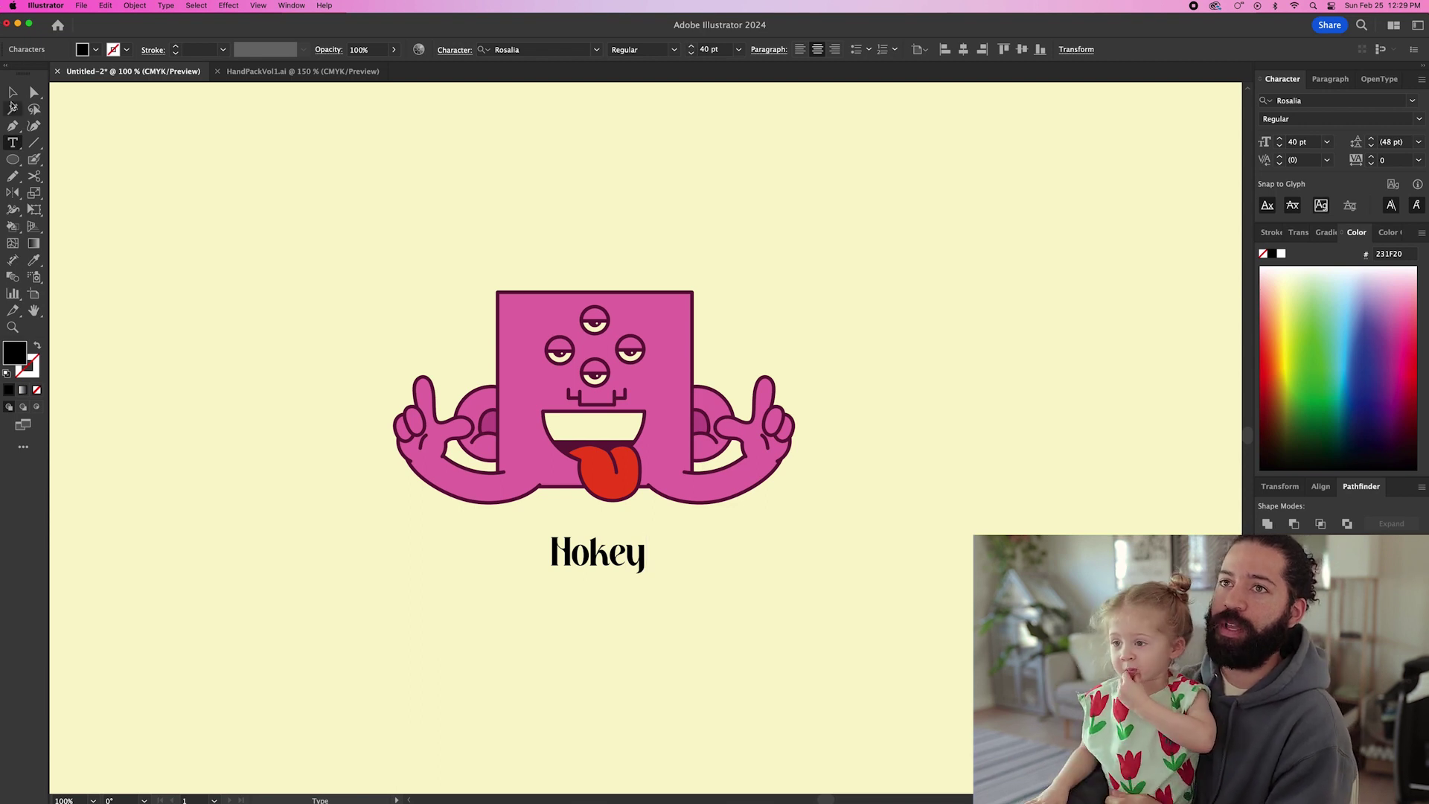
Step: Recolor the caption with the dark maroon of the character's mouth using the Eyedropper tool, and deselect it
key("Escape")
key("i")
left_click(566, 446)
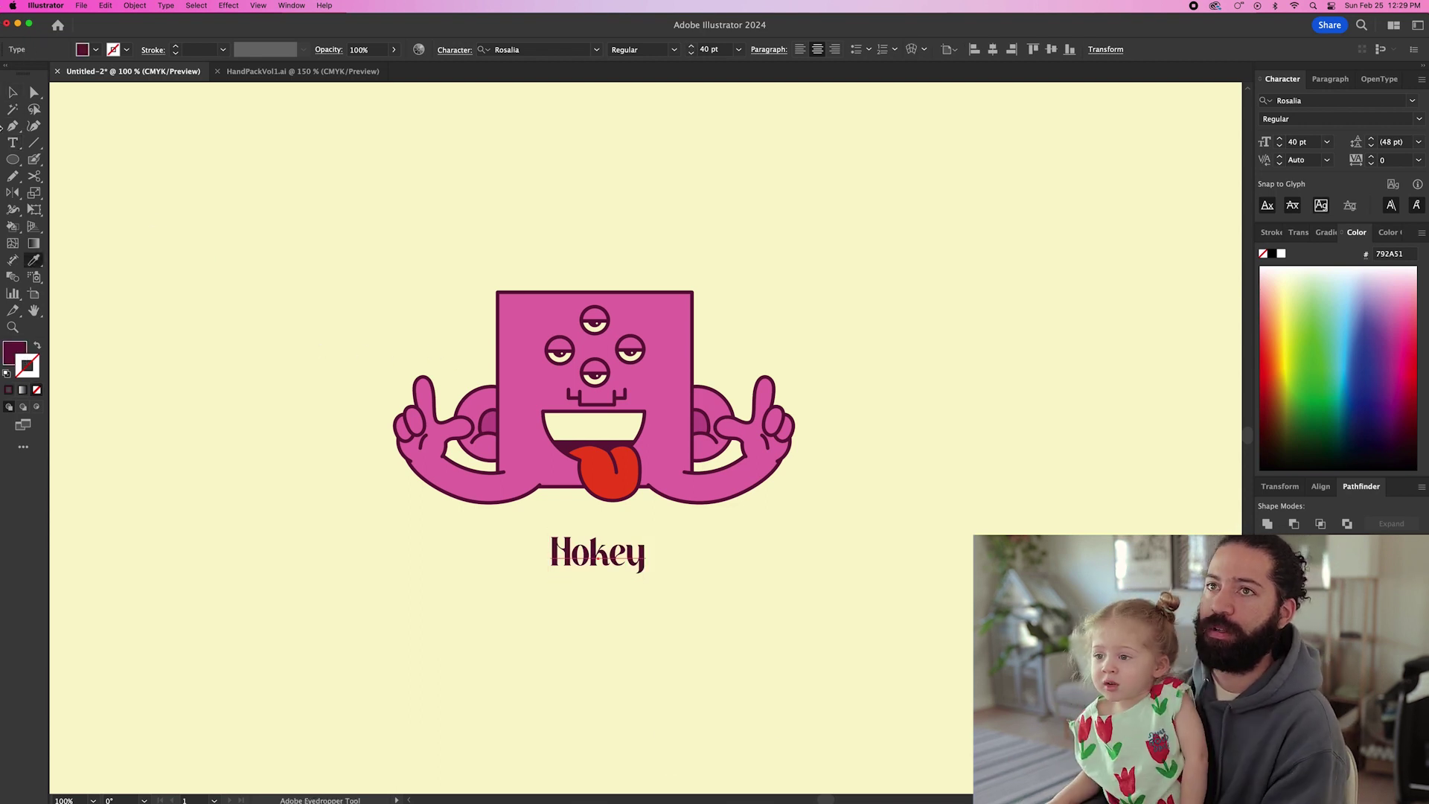
left_click(10, 94)
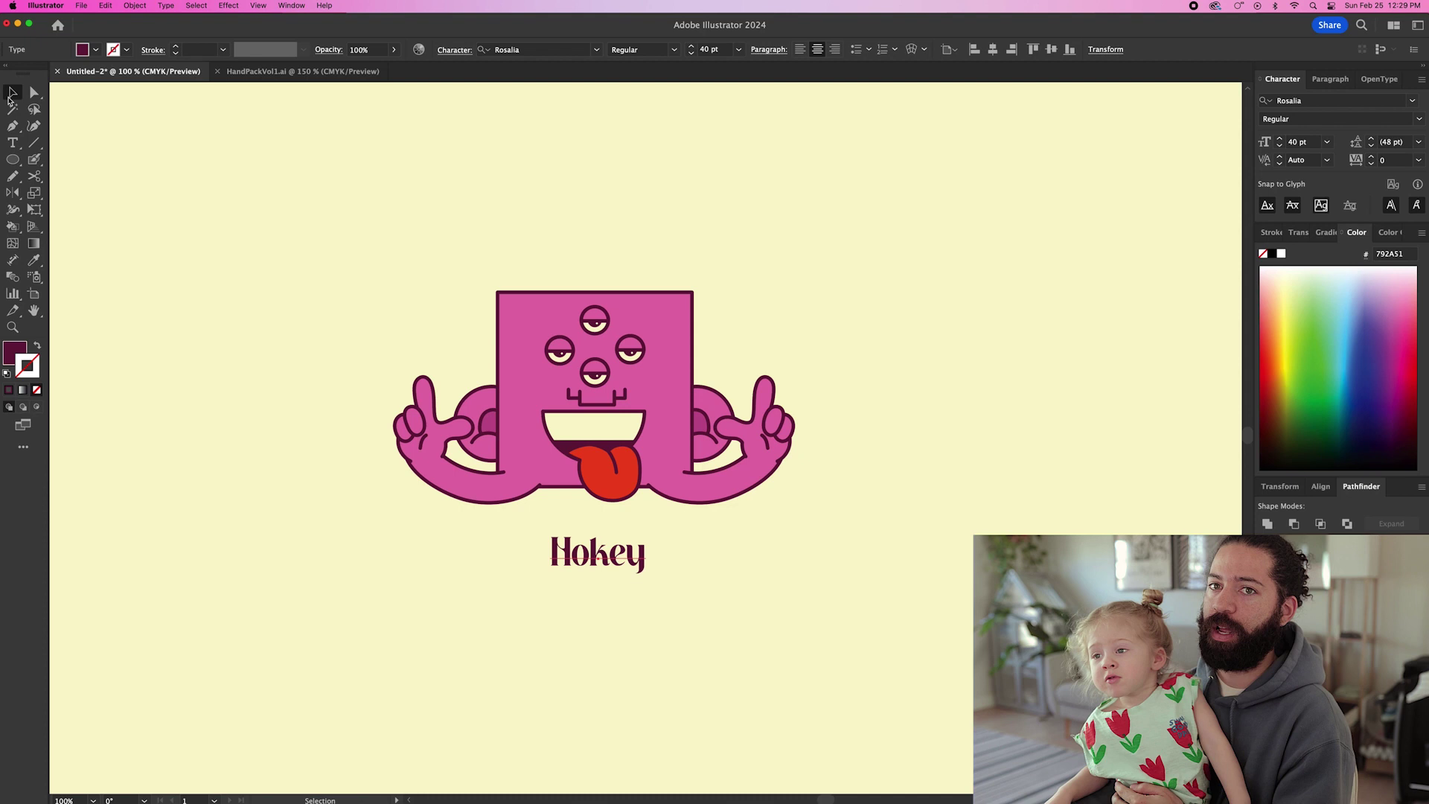
left_click(153, 264)
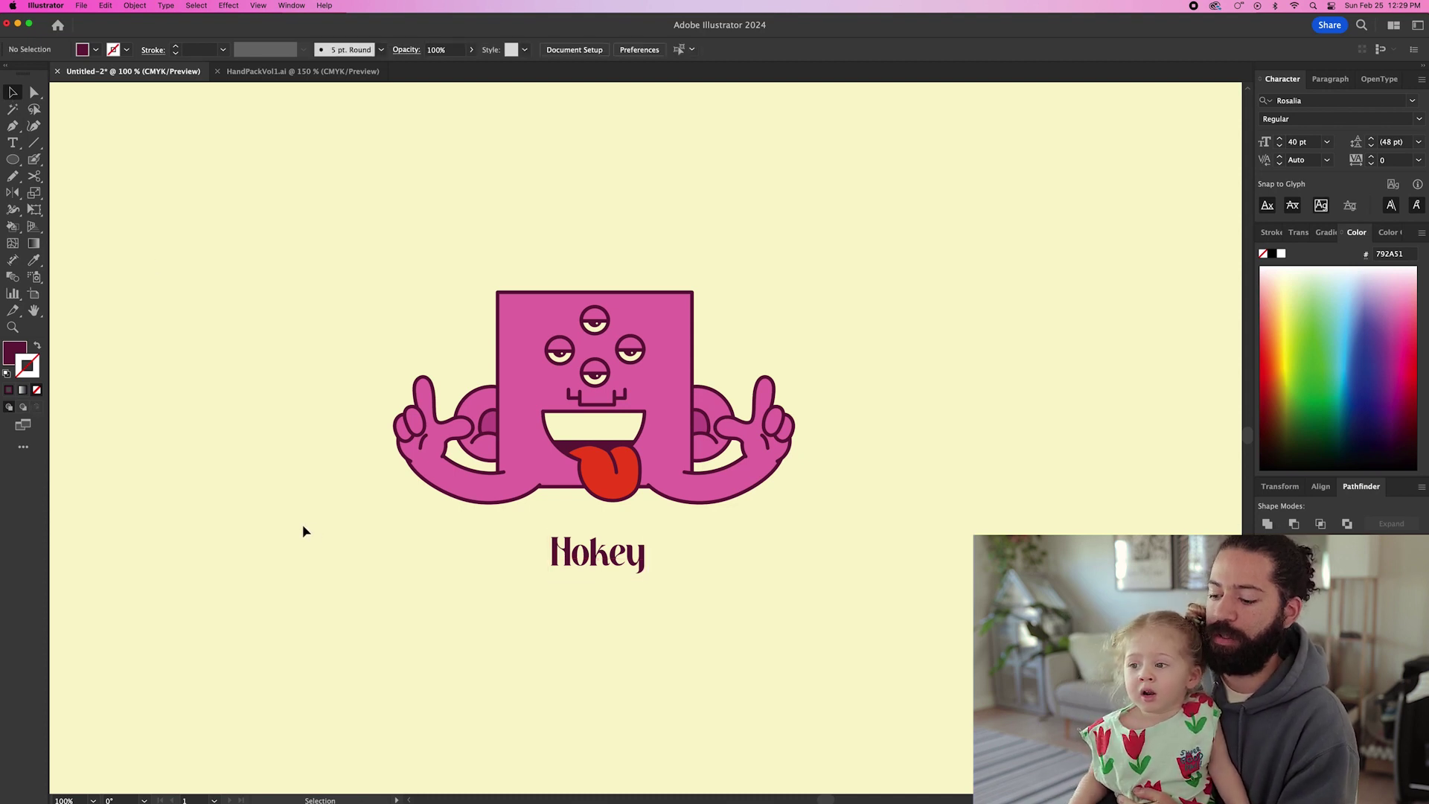